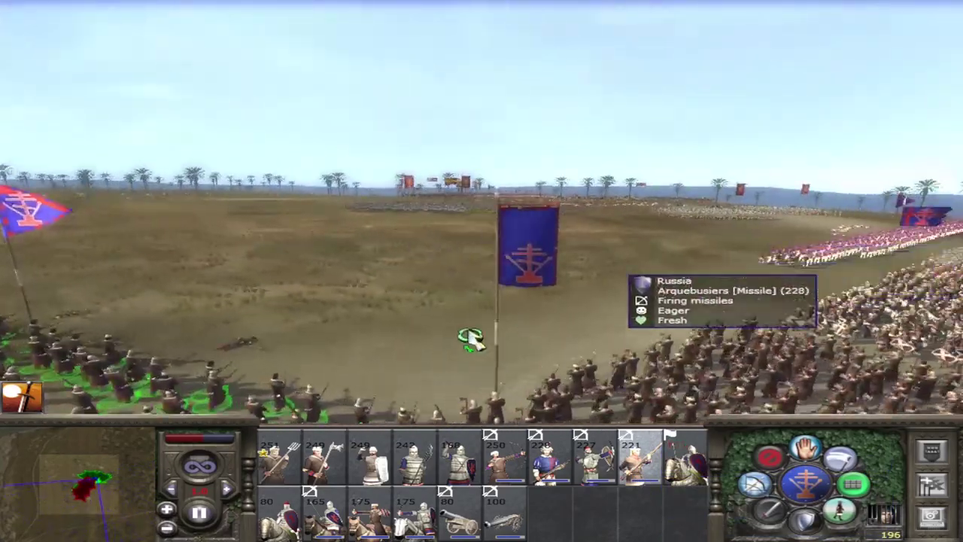
Survey the Russian army's gunpowder, infantry and cavalry lines across the desert battlefield.
{"action": "scroll", "coordinate": [732, 534], "scroll_direction": "down", "scroll_amount": 3}
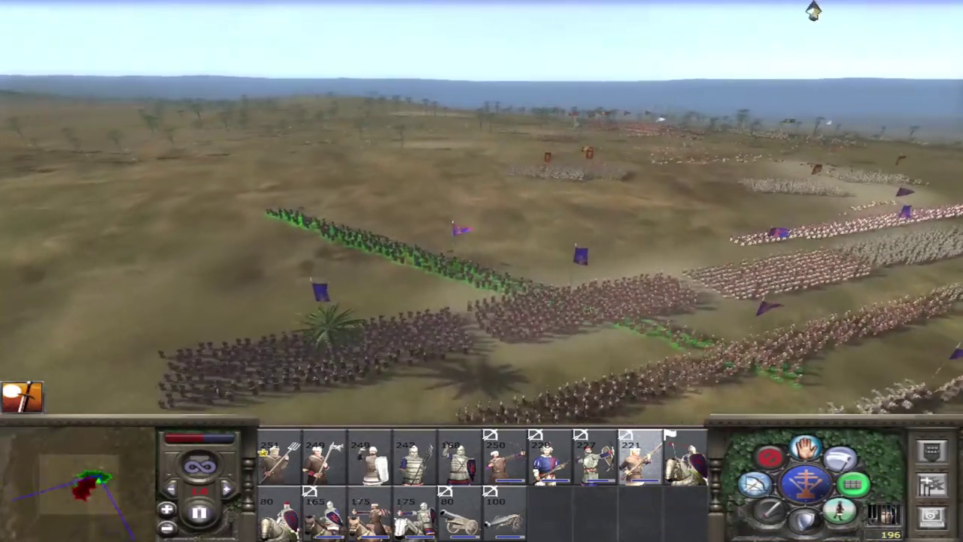
{"action": "key", "text": "Left"}
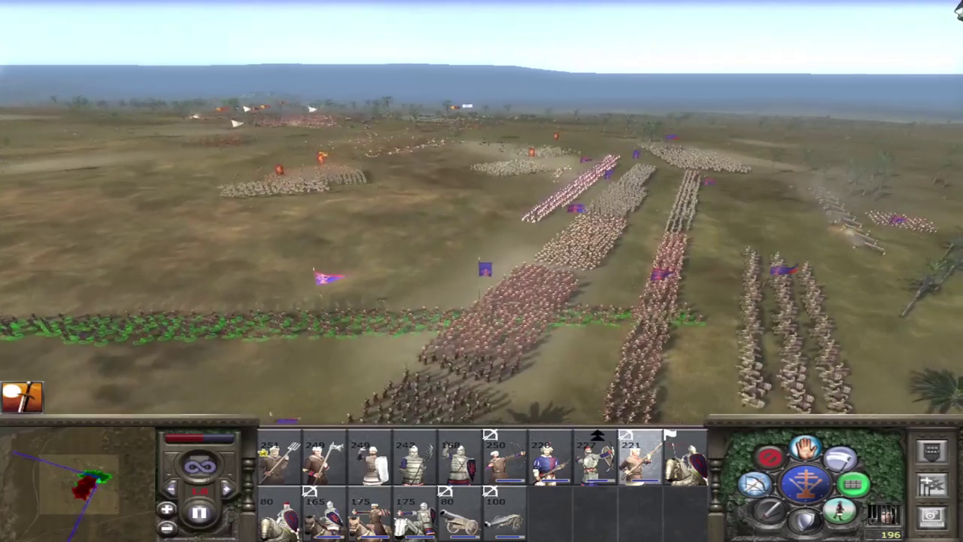
{"action": "key", "text": "Left"}
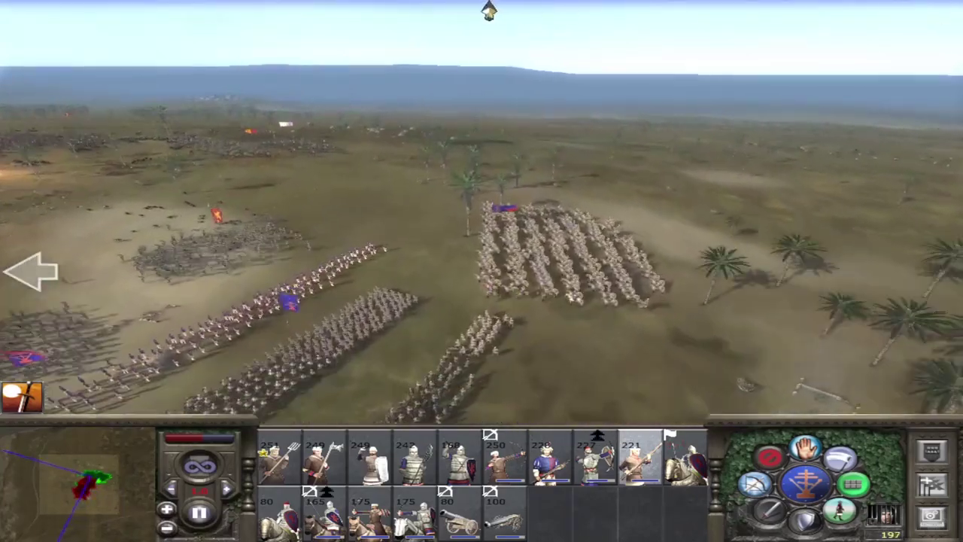
{"action": "scroll", "coordinate": [9, 133], "scroll_direction": "down", "scroll_amount": 5}
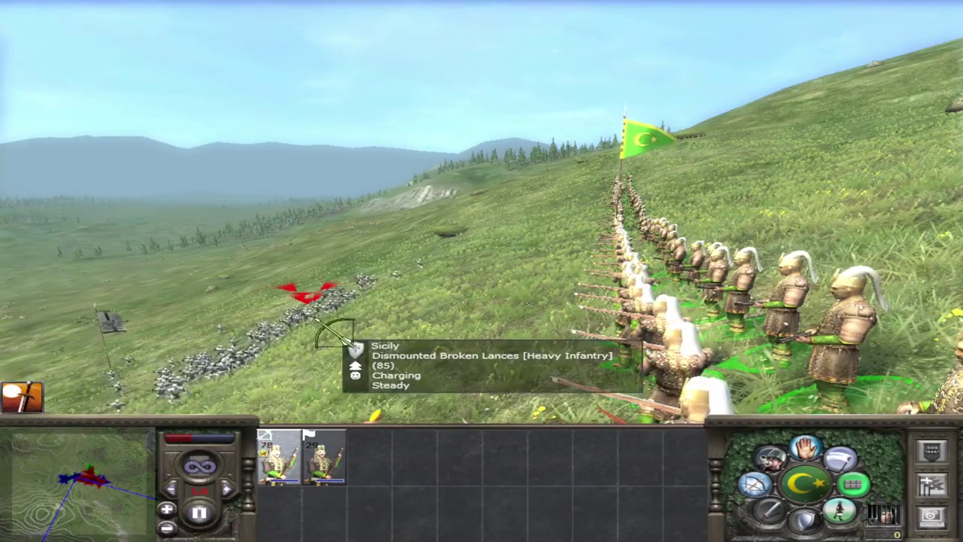
Examine the Janissary Musketeers' line on the hillside and the allied gunpowder units beside it, including the Sudanese Gunners.
{"action": "left_click_drag", "start_coordinate": [367, 450], "coordinate": [655, 333]}
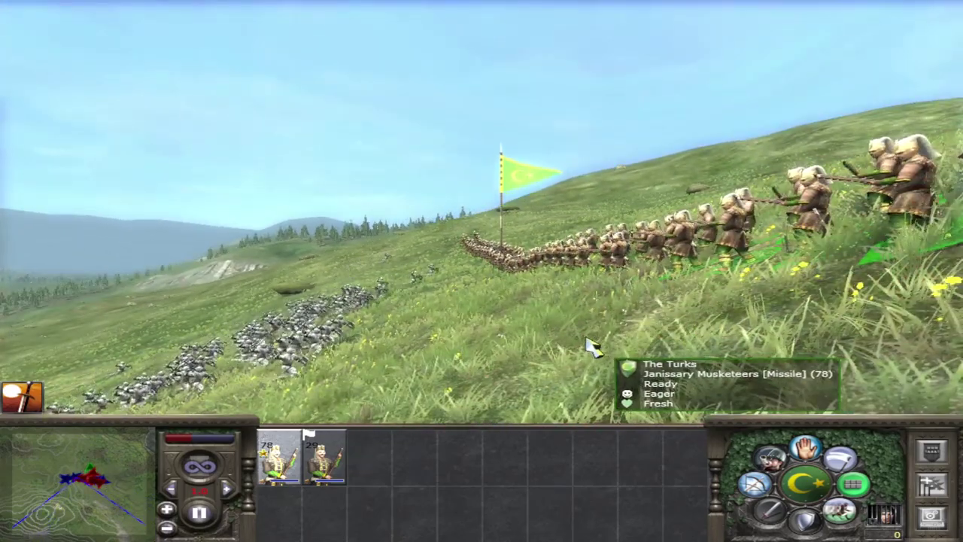
{"action": "key", "text": "w"}
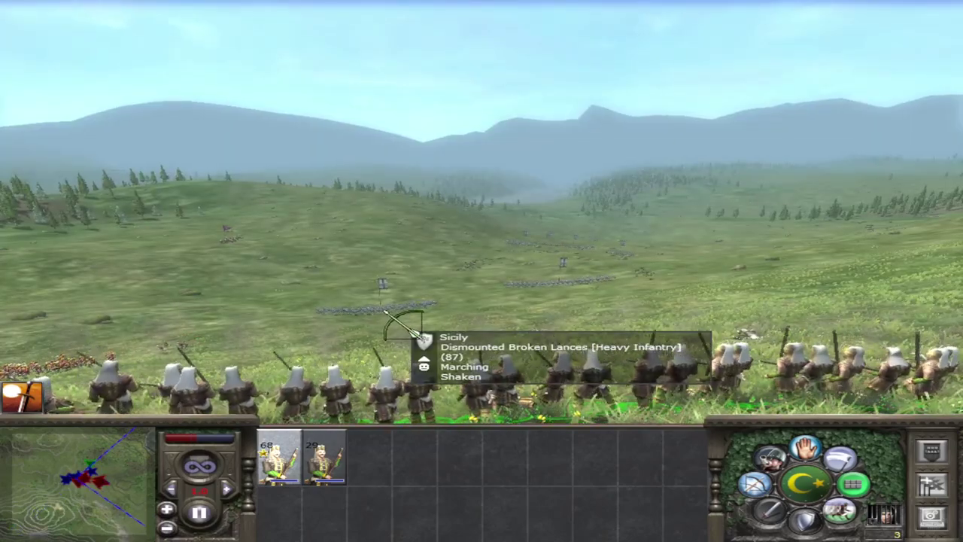
{"action": "mouse_move", "coordinate": [2, 250]}
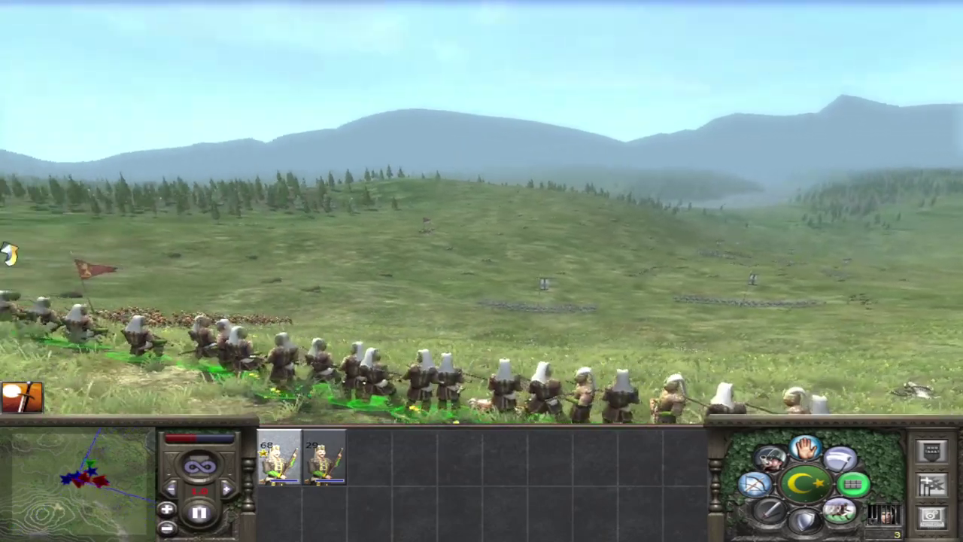
{"action": "key", "text": "w"}
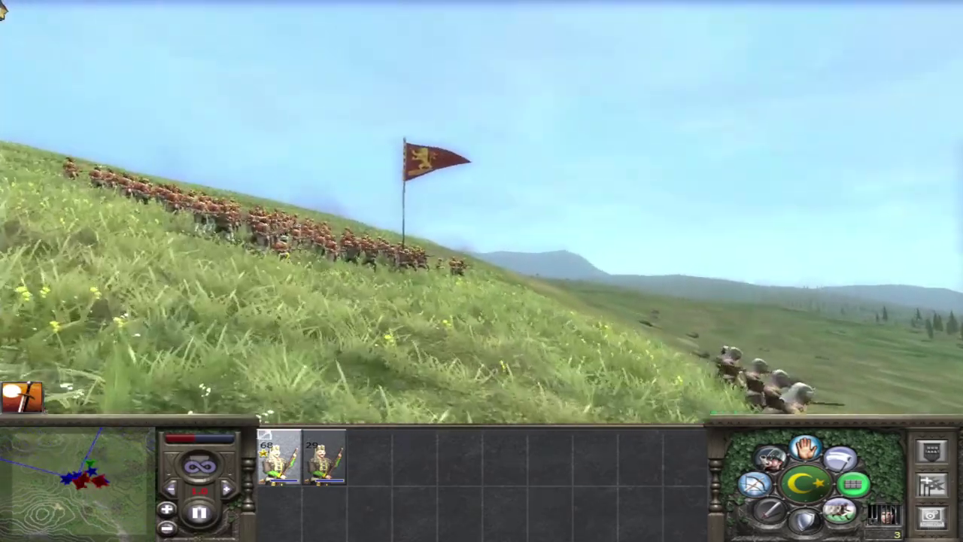
{"action": "key", "text": "d"}
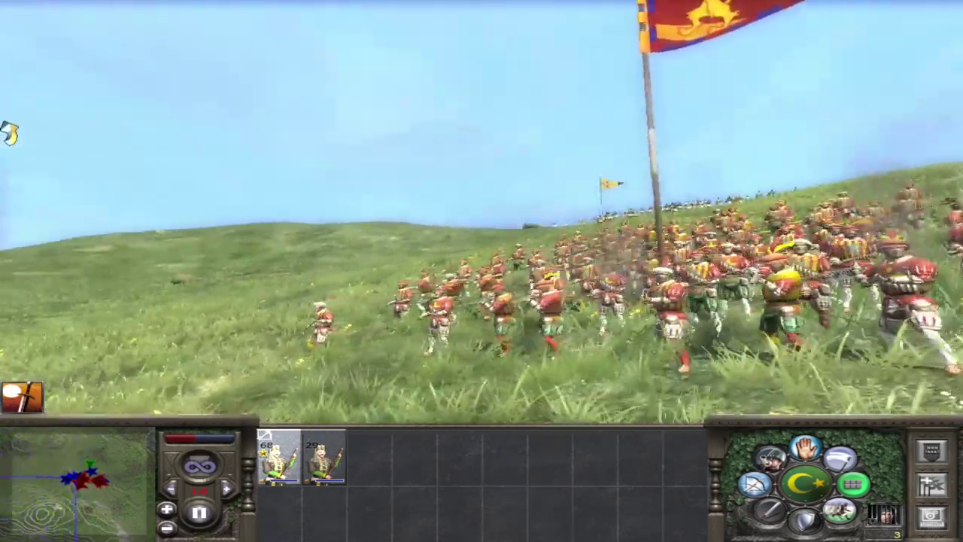
{"action": "mouse_move", "coordinate": [959, 12]}
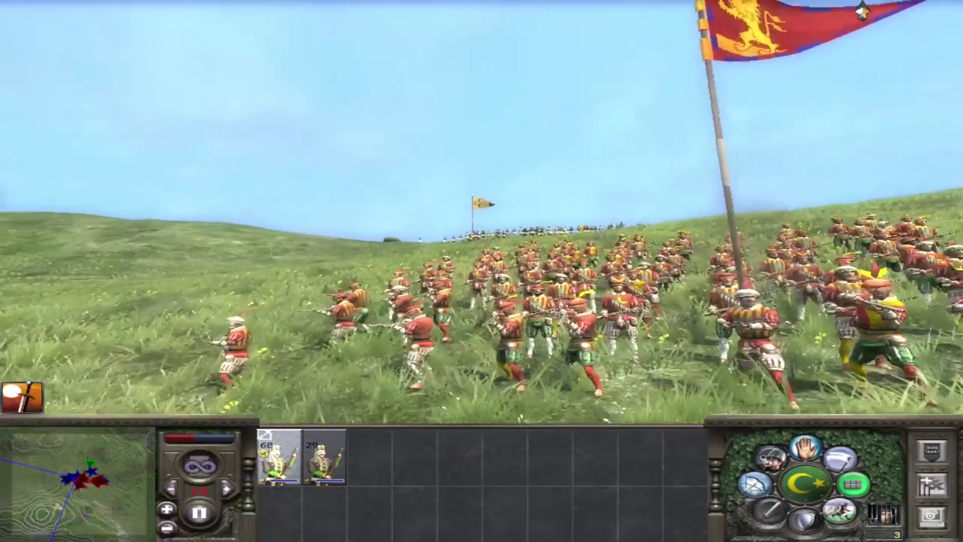
{"action": "mouse_move", "coordinate": [907, 10]}
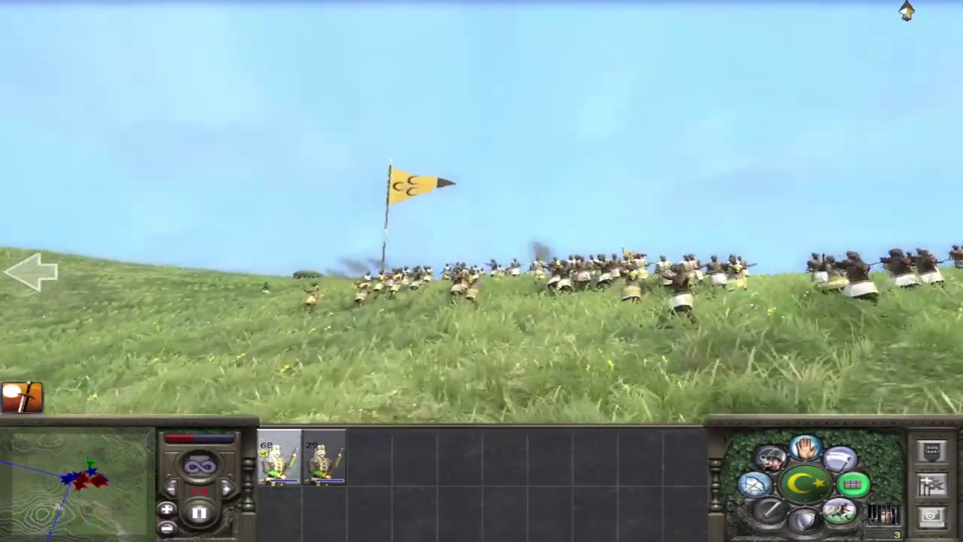
{"action": "mouse_move", "coordinate": [10, 148]}
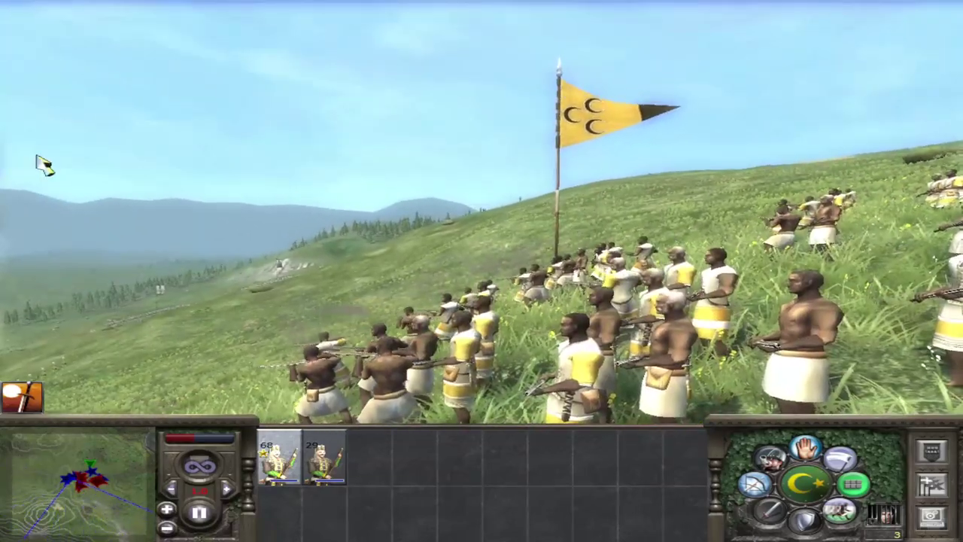
{"action": "mouse_move", "coordinate": [8, 228]}
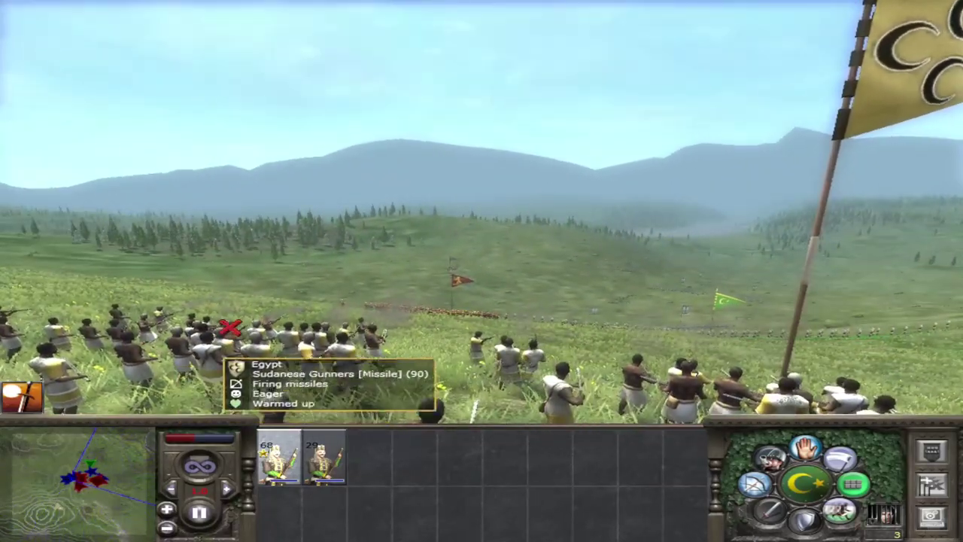
Read the opening post of the Total War Center thread "How to make musketeers fire by rank perfectly", including its requirements and steps.
{"action": "scroll", "coordinate": [344, 404], "scroll_direction": "down", "scroll_amount": 3}
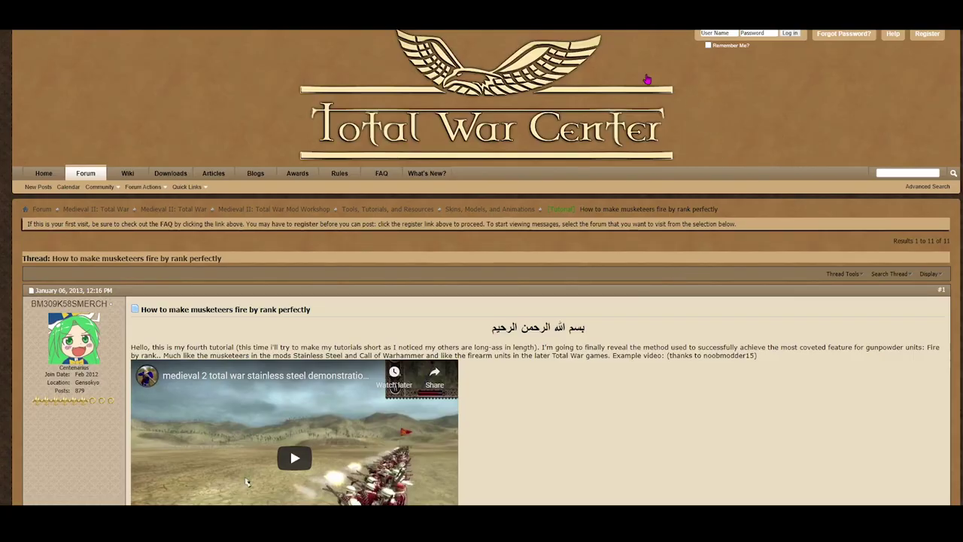
{"action": "scroll", "coordinate": [563, 298], "scroll_direction": "down", "scroll_amount": 5}
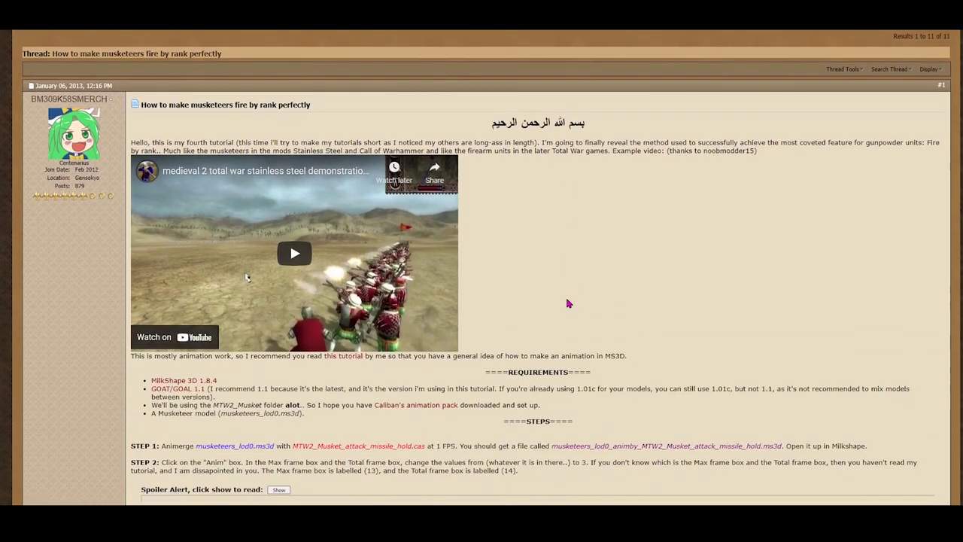
{"action": "scroll", "coordinate": [568, 303], "scroll_direction": "down", "scroll_amount": 5}
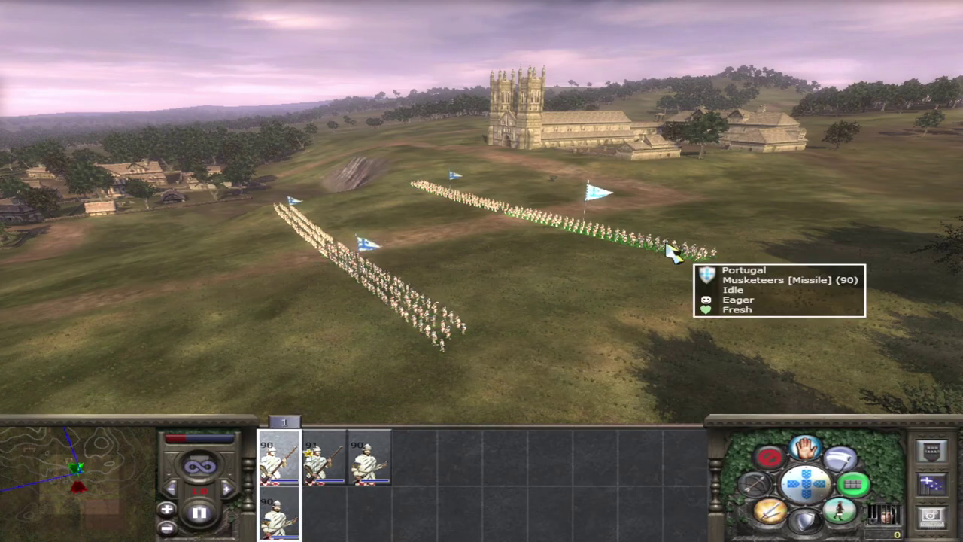
Inspect the formations of the Portuguese gunpowder units from several sides of the field.
{"action": "key", "text": "a"}
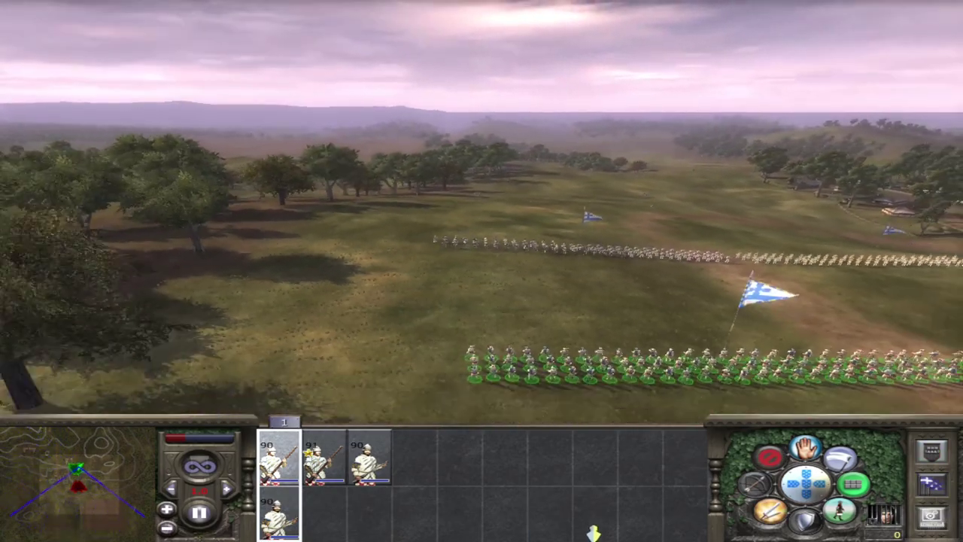
{"action": "mouse_move", "coordinate": [954, 180]}
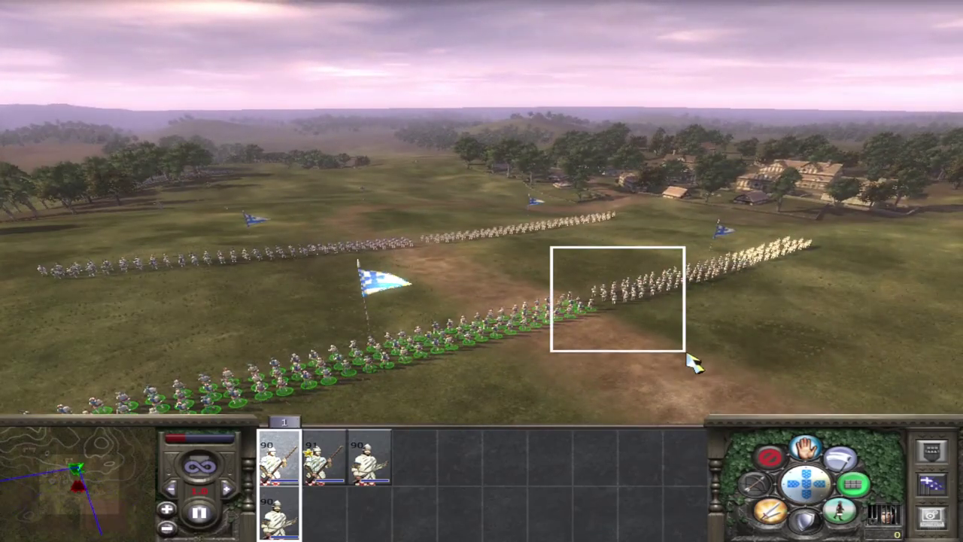
{"action": "left_click_drag", "start_coordinate": [687, 355], "coordinate": [687, 355]}
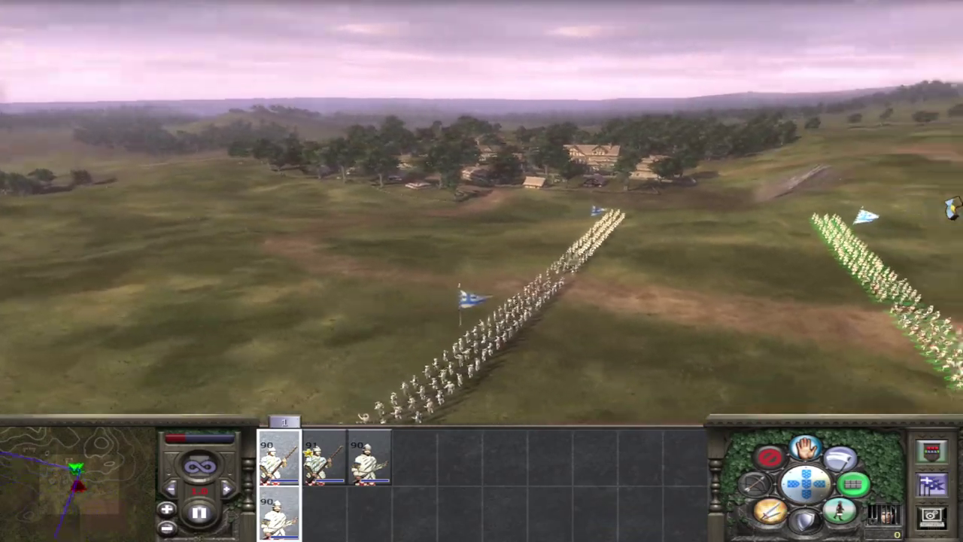
{"action": "scroll", "coordinate": [636, 515], "scroll_direction": "up", "scroll_amount": 5}
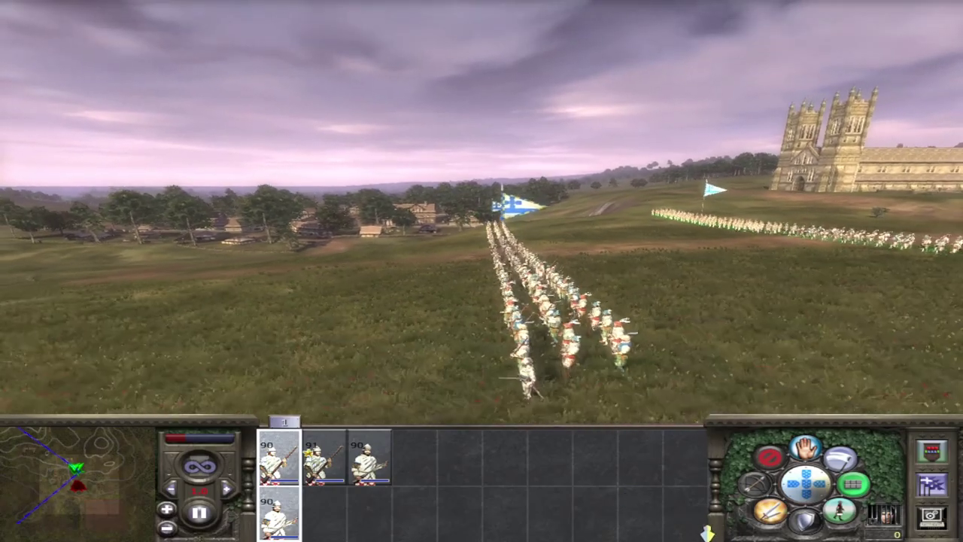
{"action": "scroll", "coordinate": [707, 533], "scroll_direction": "up", "scroll_amount": 3}
{"action": "key", "text": "e"}
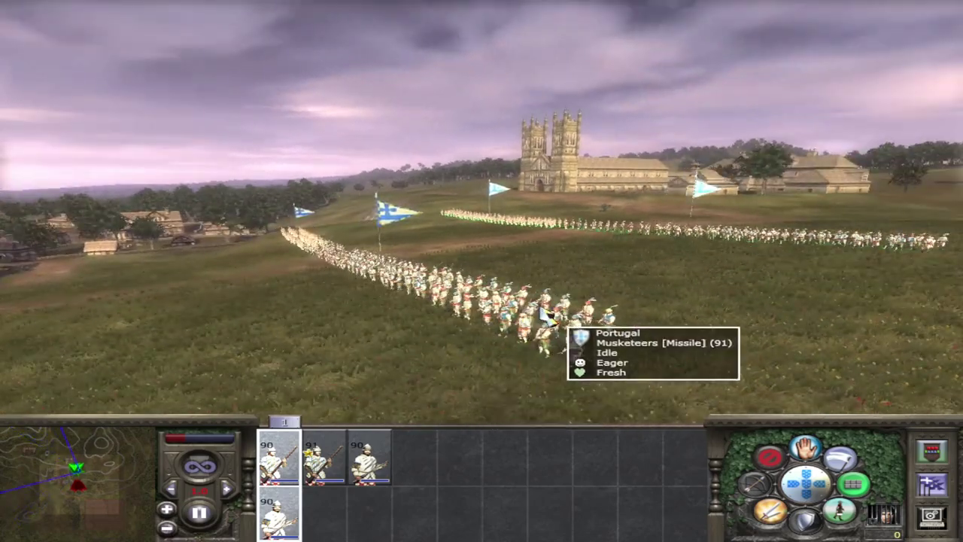
Select the Portuguese Musketeers unit of 91 men and bring its line into close view, pausing and resuming the battle.
{"action": "left_click", "coordinate": [547, 316]}
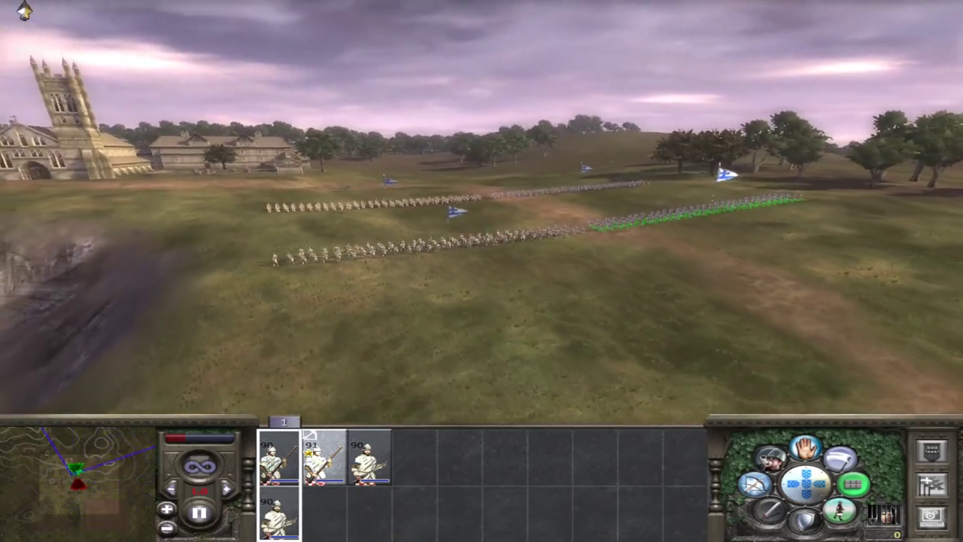
{"action": "key", "text": "w"}
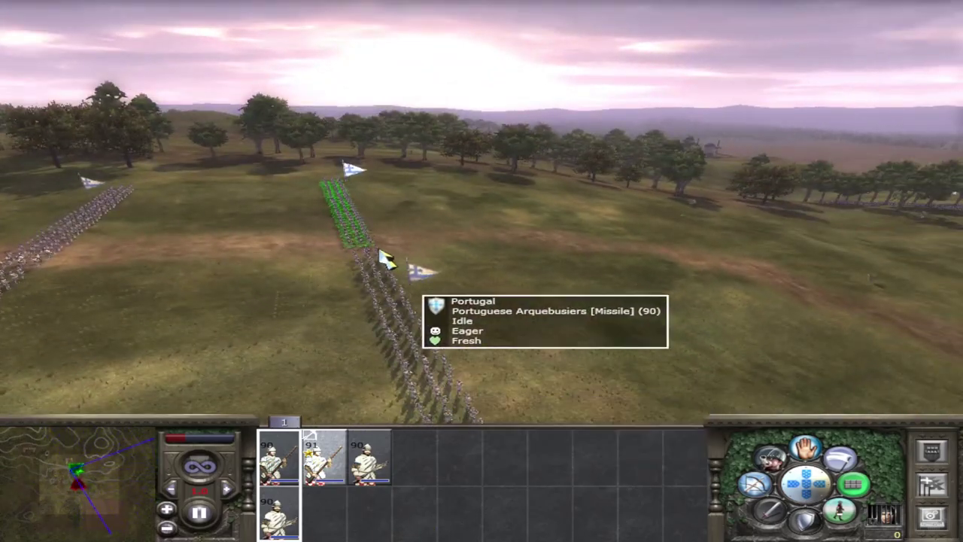
{"action": "scroll", "coordinate": [576, 531], "scroll_direction": "up", "scroll_amount": 3}
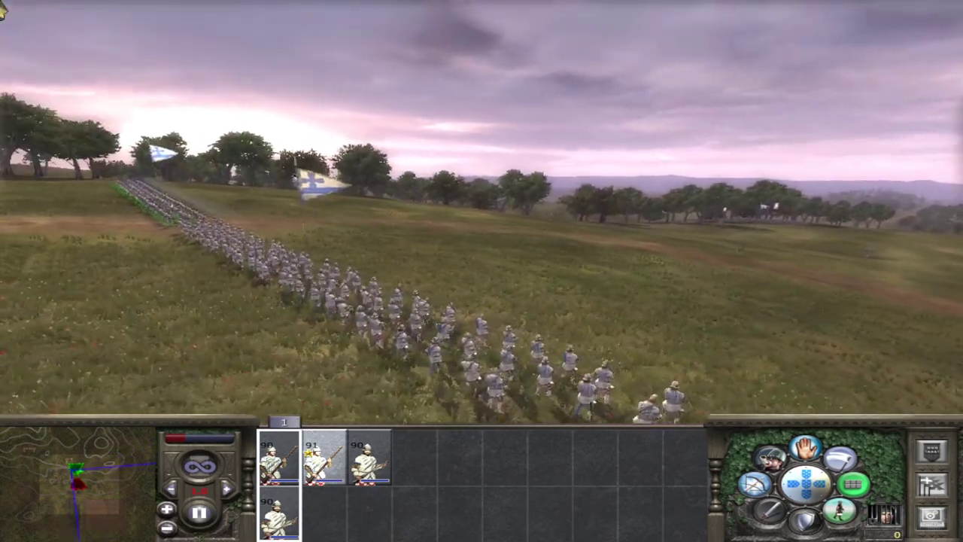
{"action": "key", "text": "p"}
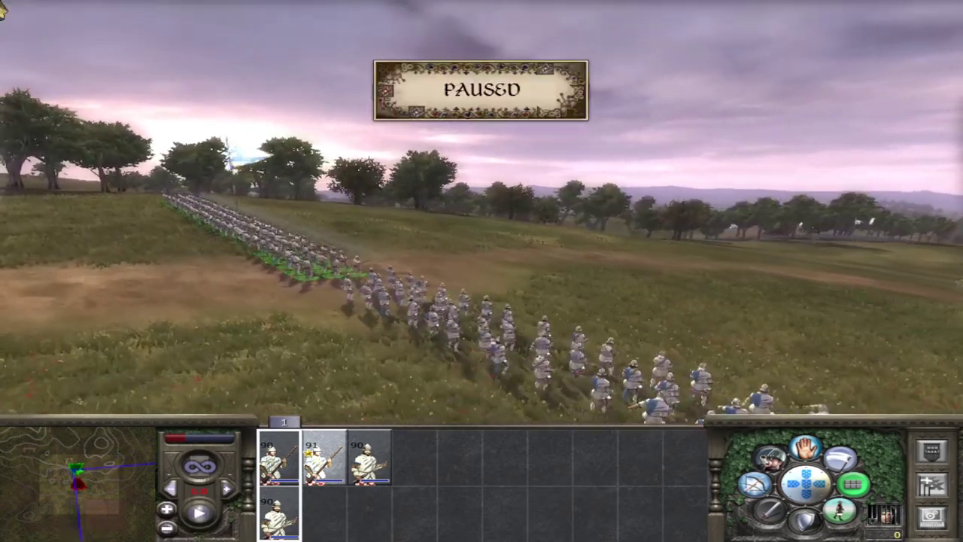
{"action": "key", "text": "p"}
{"action": "key", "text": "q"}
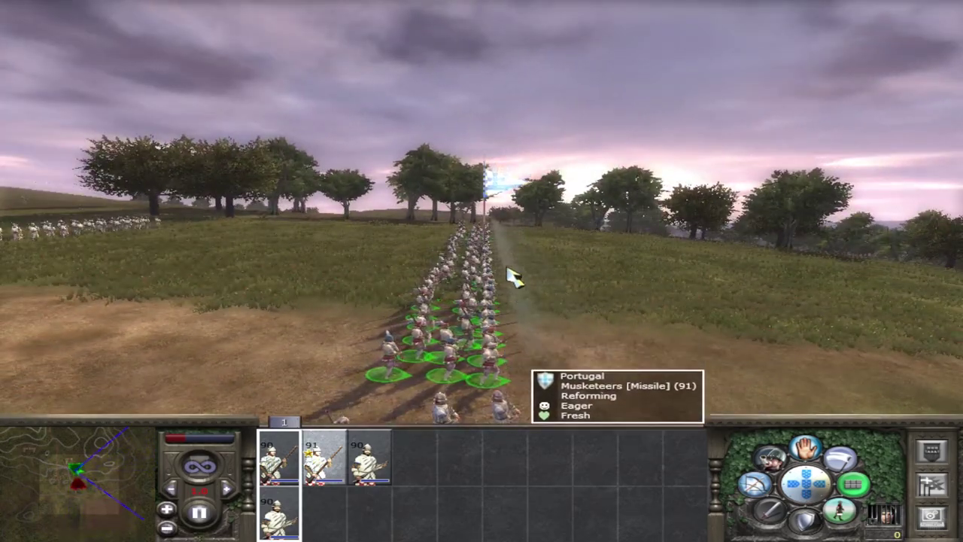
Observe from behind and from the flank how the Musketeers' three ranks take turns firing.
{"action": "key", "text": "s"}
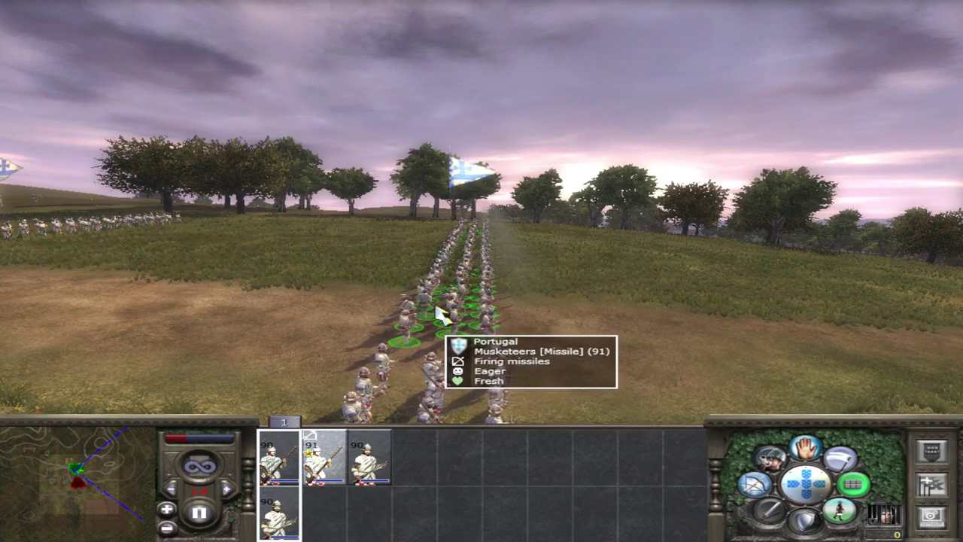
{"action": "mouse_move", "coordinate": [526, 535]}
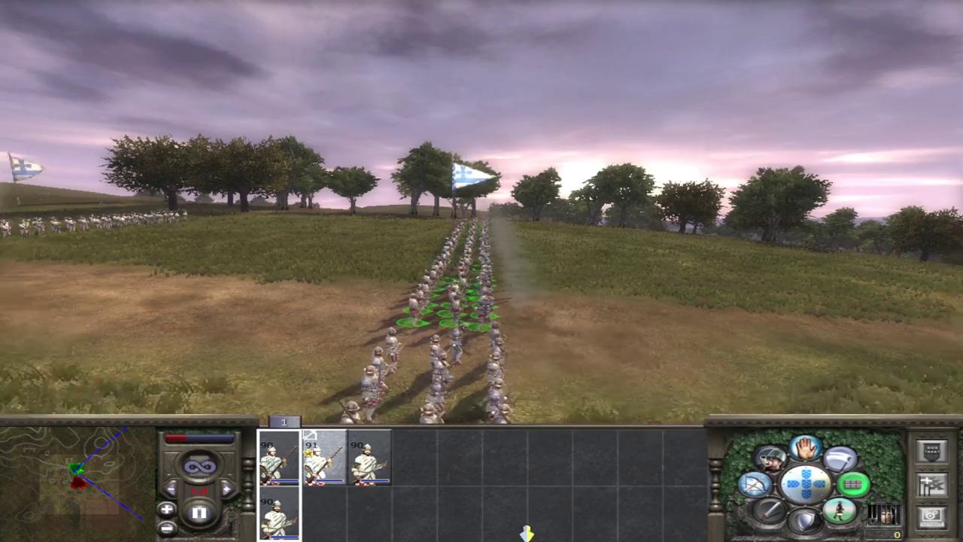
{"action": "mouse_move", "coordinate": [955, 262]}
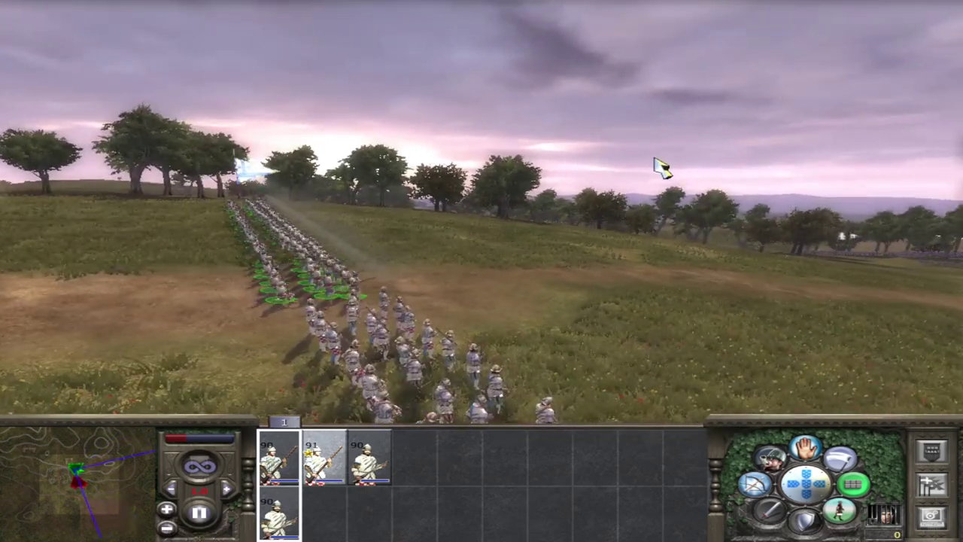
{"action": "key", "text": "q"}
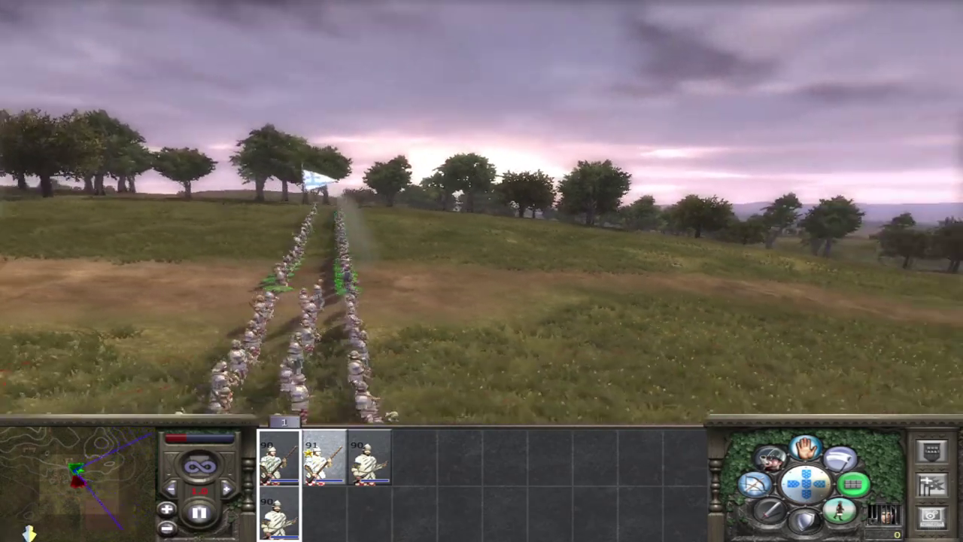
{"action": "mouse_move", "coordinate": [689, 532]}
{"action": "key", "text": "q"}
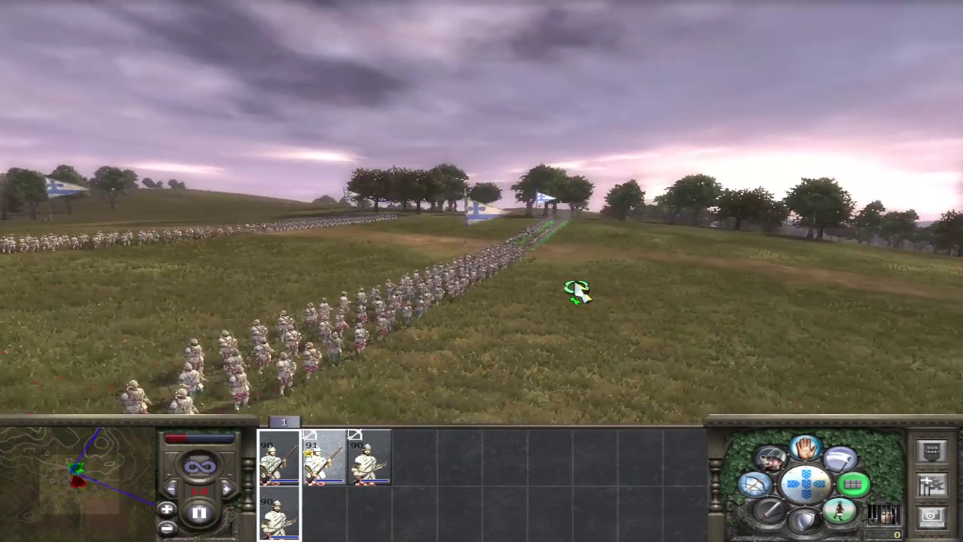
{"action": "key", "text": "e"}
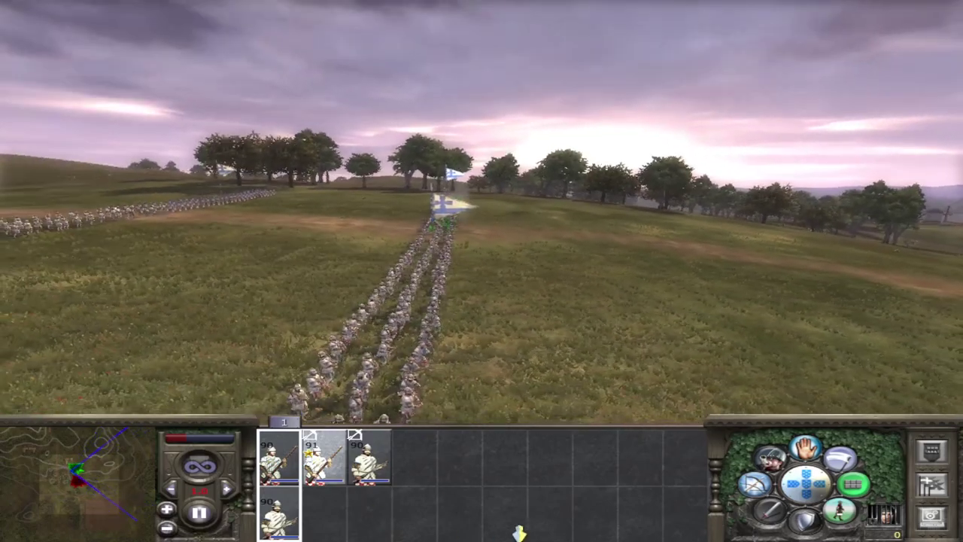
Select the Portuguese Arquebusiers unit and examine its ranks while it fires.
{"action": "key", "text": "w"}
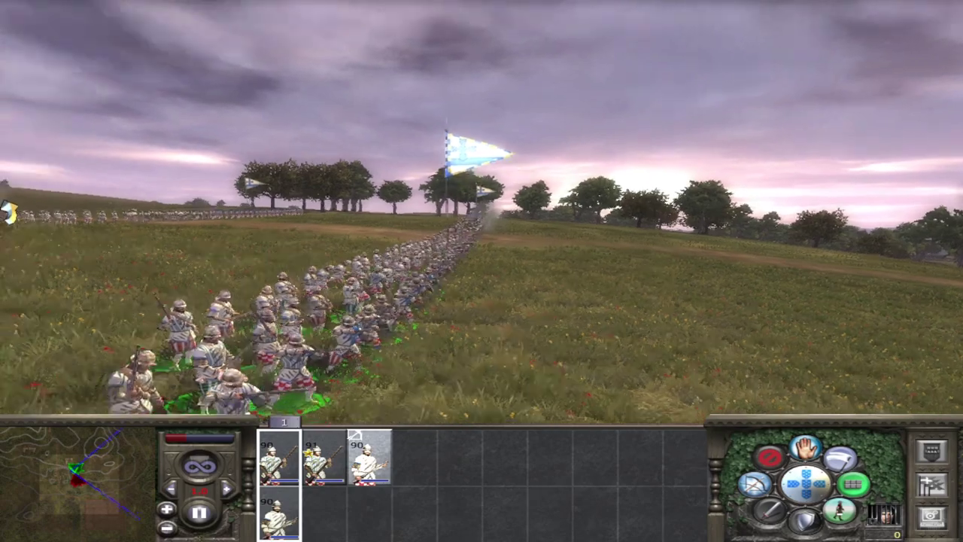
{"action": "key", "text": "s"}
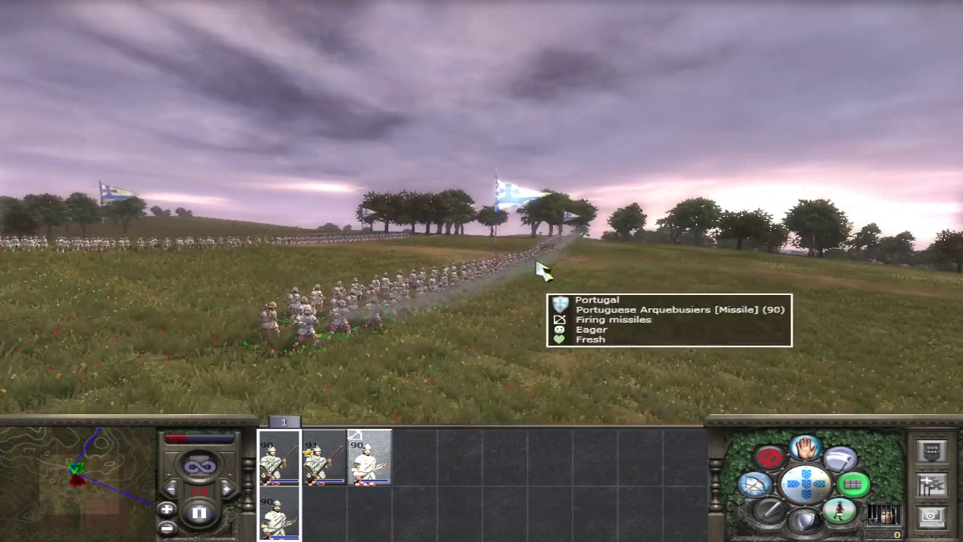
{"action": "scroll", "coordinate": [554, 11], "scroll_direction": "down", "scroll_amount": 3}
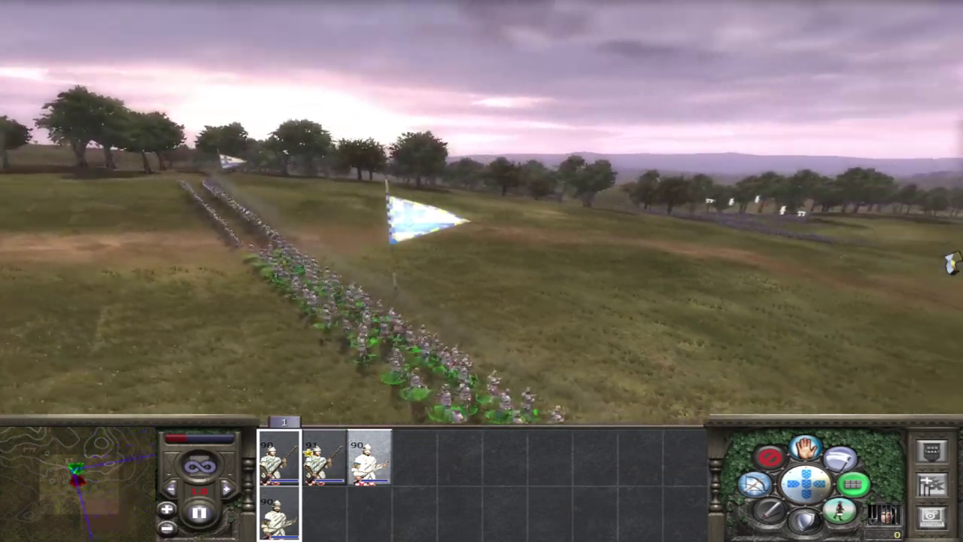
Observe the Portuguese Arquebusiers' firing line from above and from the flank as the French infantry marches closer.
{"action": "key", "text": "q"}
{"action": "mouse_move", "coordinate": [2, 229]}
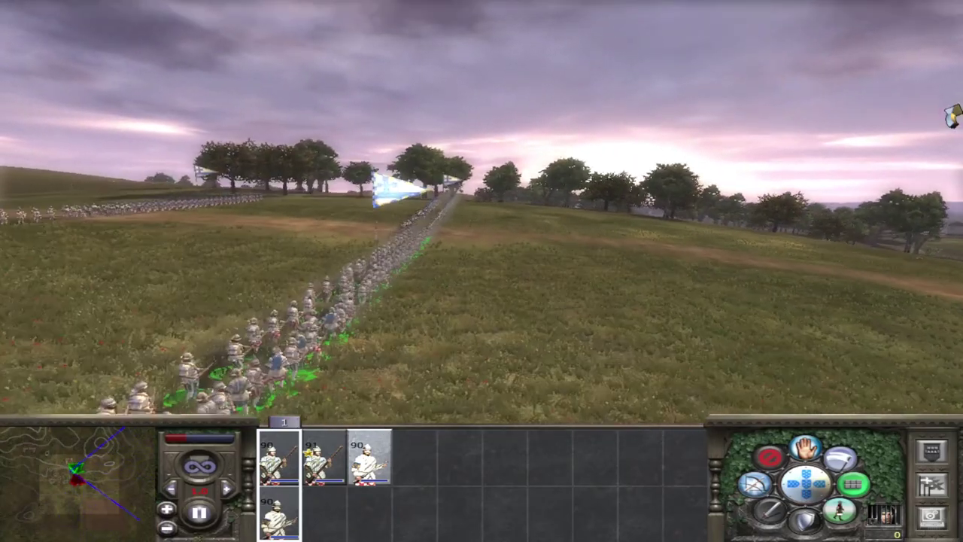
{"action": "scroll", "coordinate": [735, 227], "scroll_direction": "down", "scroll_amount": 3}
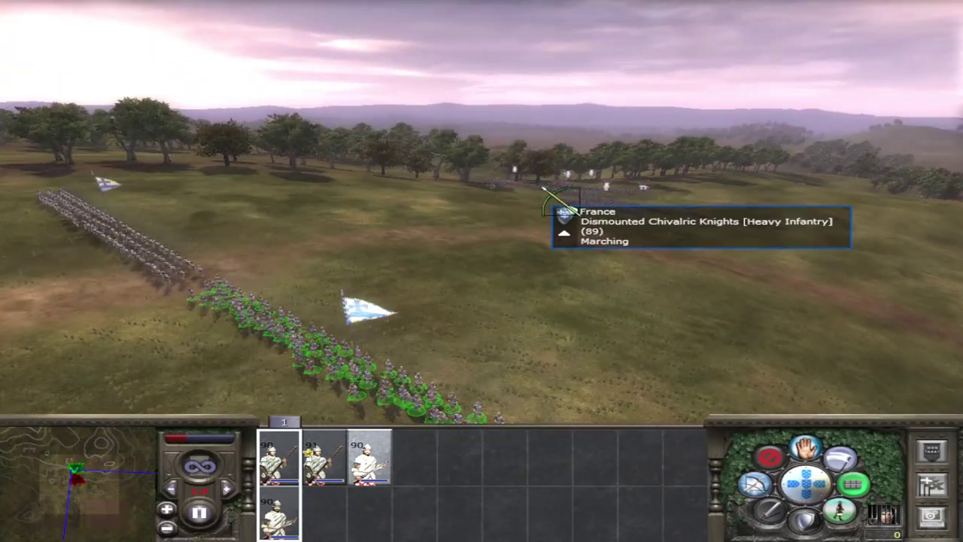
{"action": "mouse_move", "coordinate": [2, 79]}
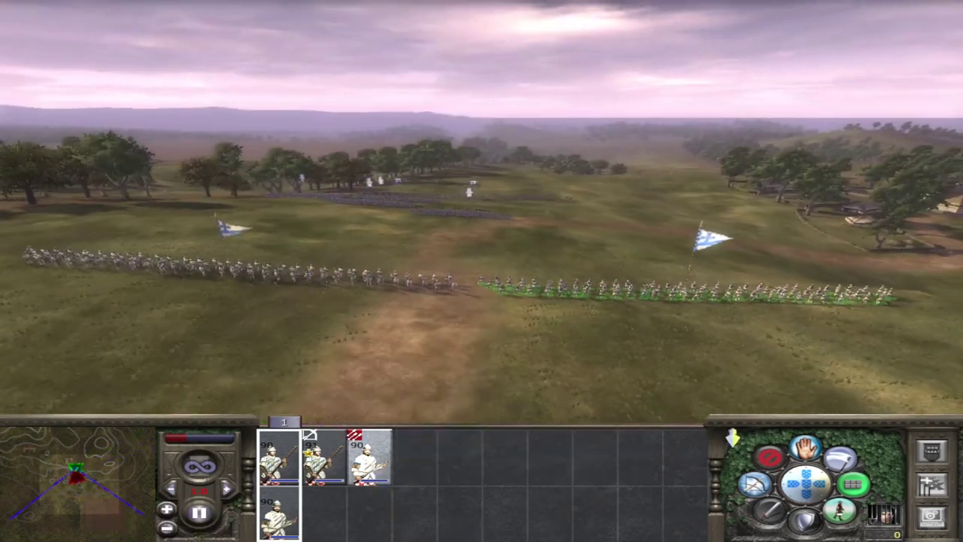
{"action": "scroll", "coordinate": [258, 168], "scroll_direction": "up", "scroll_amount": 5}
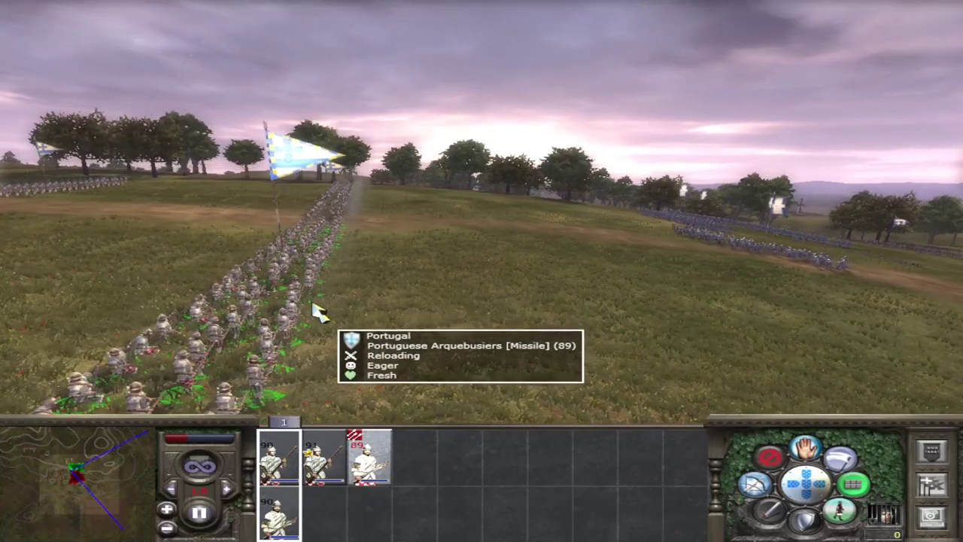
{"action": "key", "text": "Down"}
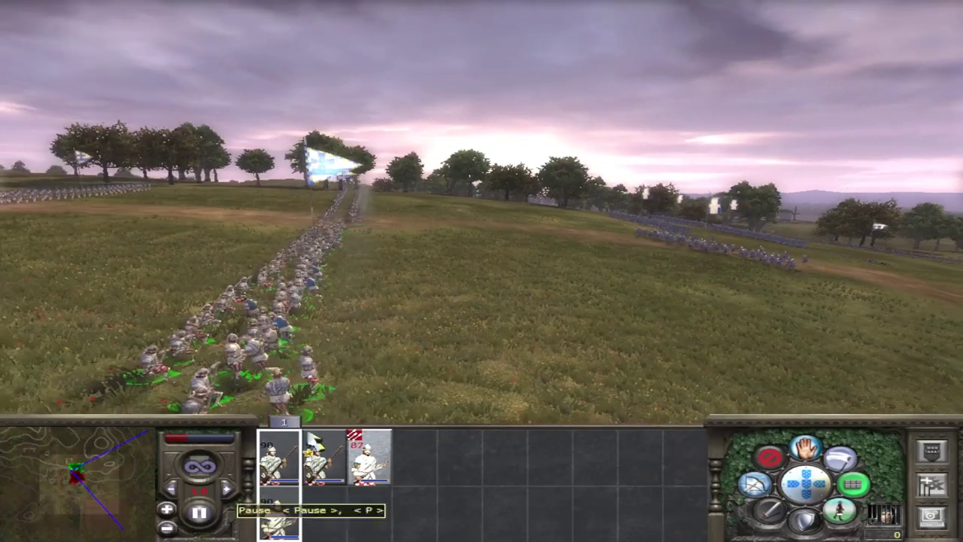
{"action": "key", "text": "Up"}
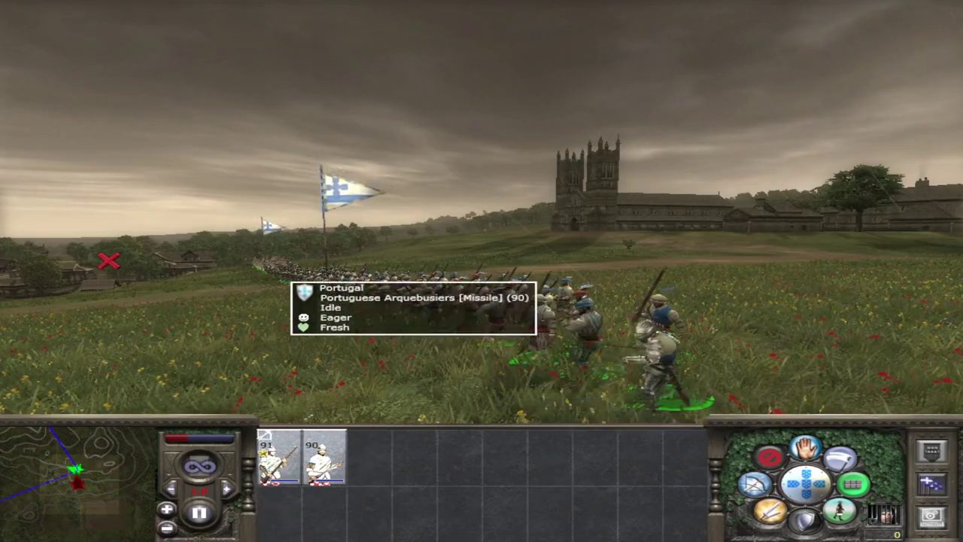
Examine the Musketeers' ranks from the flank and from behind while they fire and reload.
{"action": "mouse_move", "coordinate": [4, 384]}
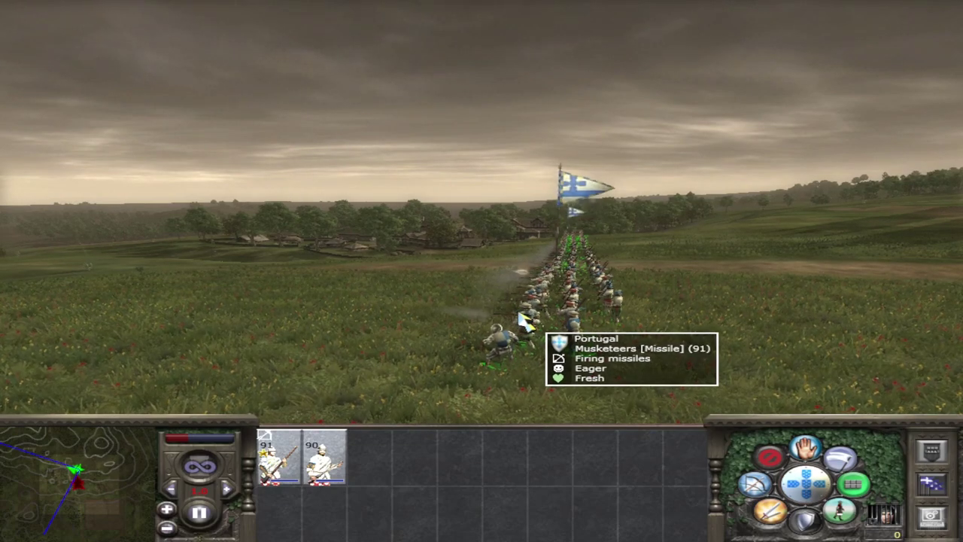
{"action": "mouse_move", "coordinate": [954, 290]}
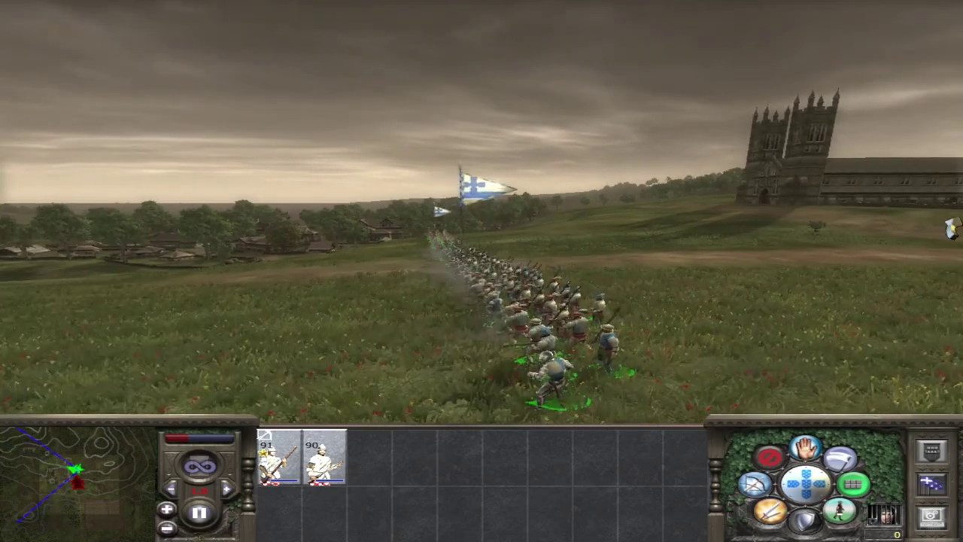
{"action": "mouse_move", "coordinate": [955, 226]}
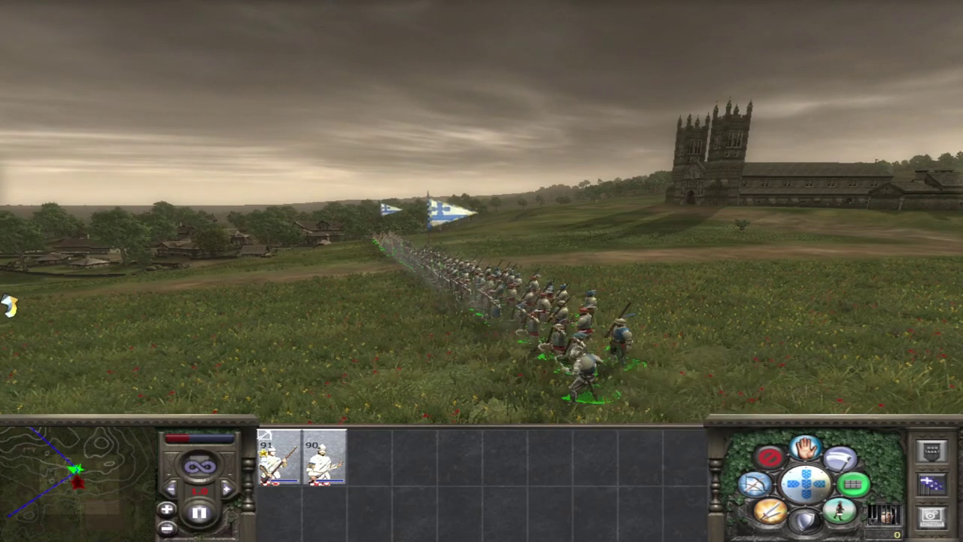
{"action": "mouse_move", "coordinate": [9, 305]}
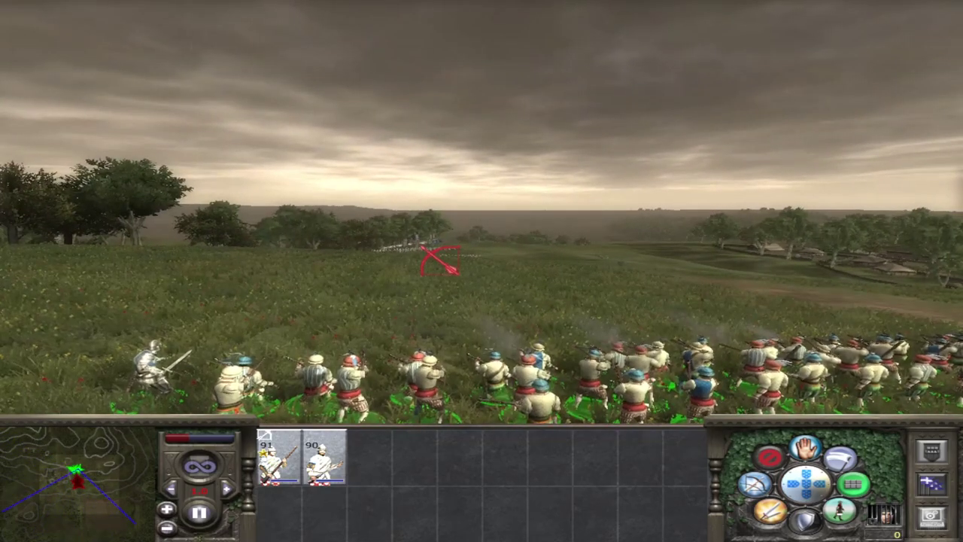
{"action": "scroll", "coordinate": [474, 300], "scroll_direction": "down", "scroll_amount": 2}
{"action": "scroll", "coordinate": [479, 304], "scroll_direction": "down", "scroll_amount": 2}
{"action": "mouse_move", "coordinate": [952, 355]}
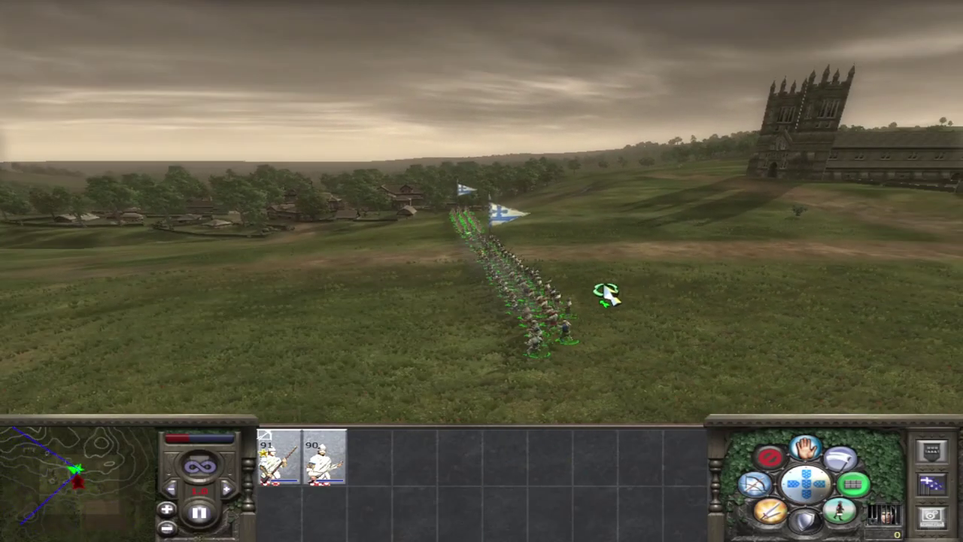
Survey both Portuguese gunpowder lines facing the French Scots Guard and speed up the battle.
{"action": "mouse_move", "coordinate": [397, 10]}
{"action": "mouse_move", "coordinate": [730, 12]}
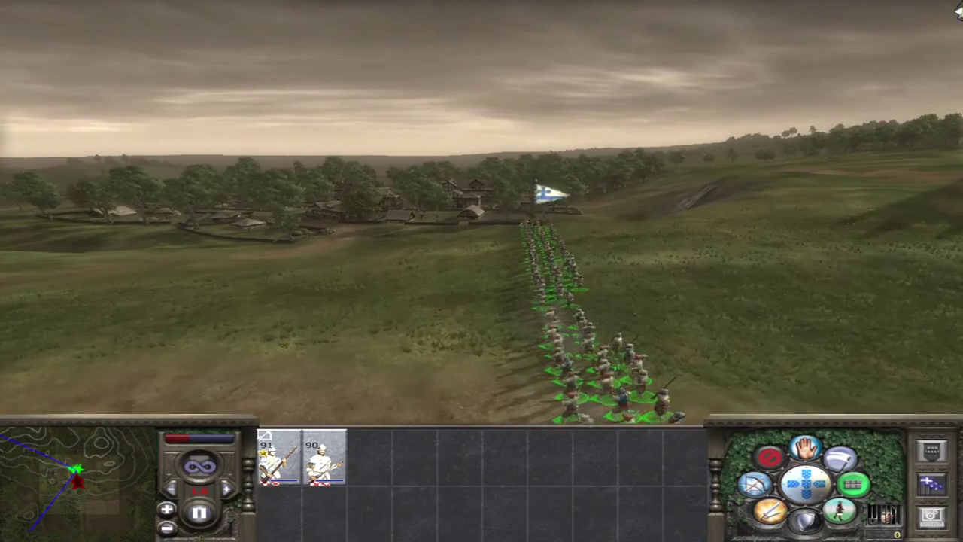
{"action": "mouse_move", "coordinate": [9, 86]}
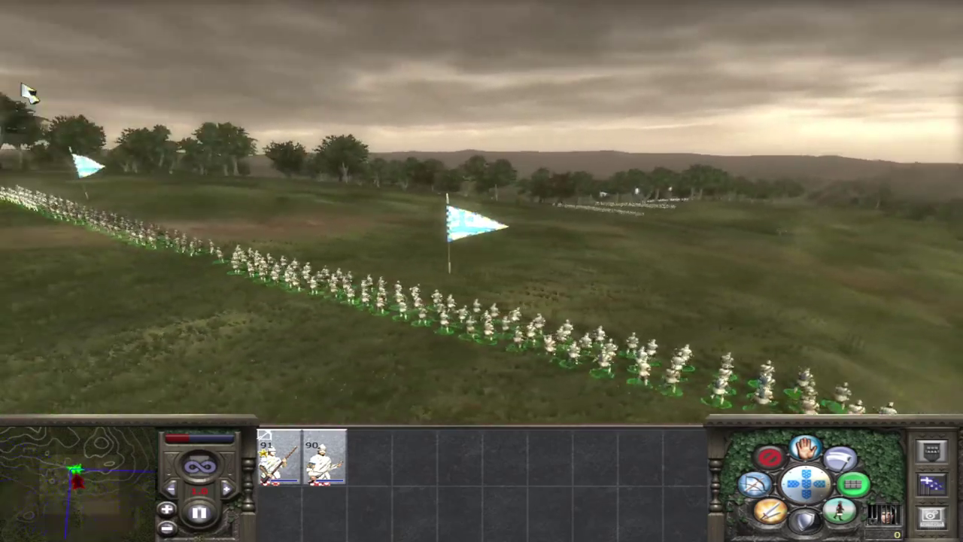
{"action": "key", "text": "w"}
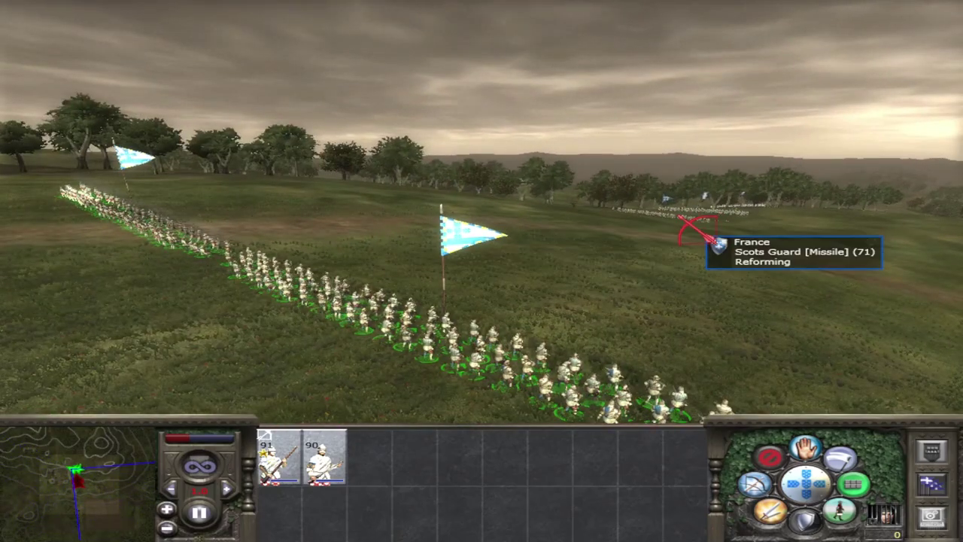
{"action": "left_click", "coordinate": [227, 491]}
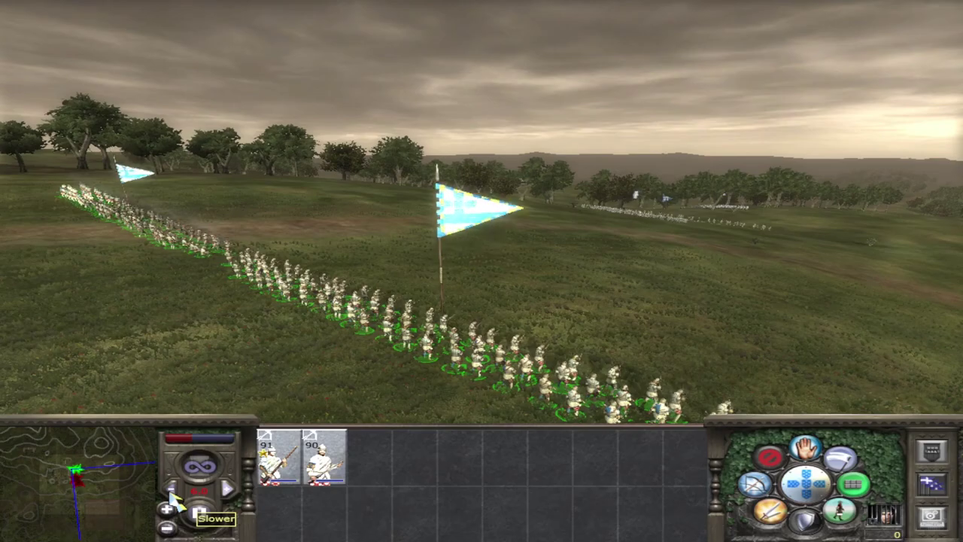
Examine the Portuguese Arquebusiers' ranks along the line from the flank while they fire.
{"action": "key", "text": "d"}
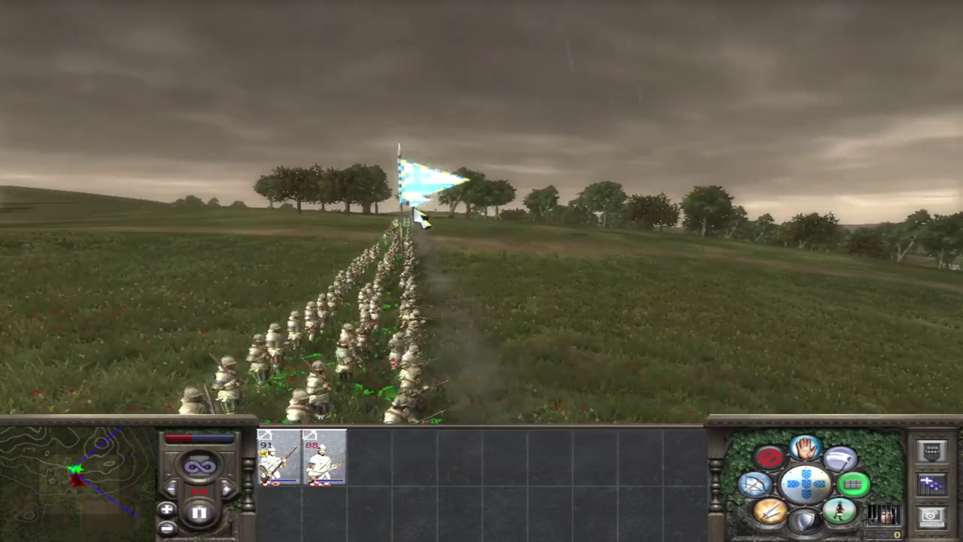
{"action": "mouse_move", "coordinate": [430, 209]}
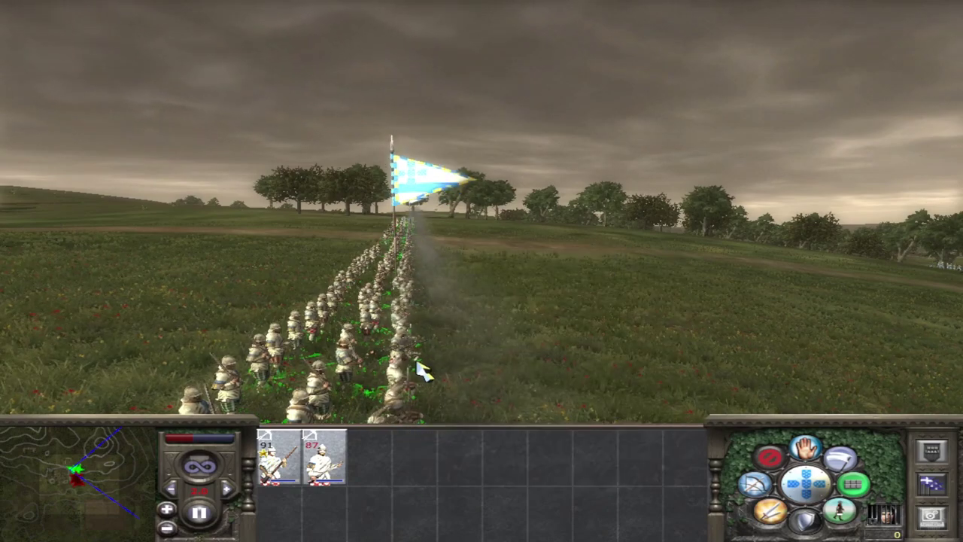
{"action": "mouse_move", "coordinate": [406, 241]}
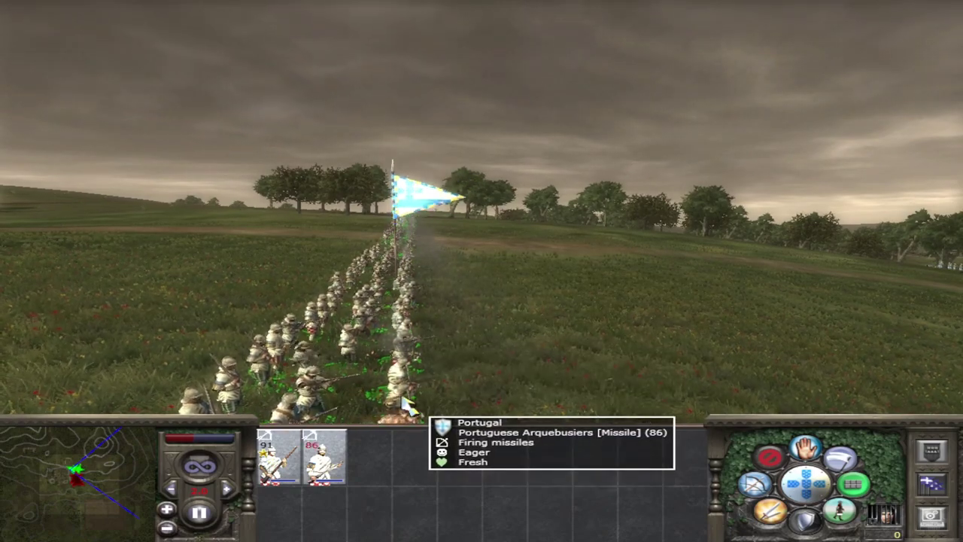
{"action": "scroll", "coordinate": [361, 341], "scroll_direction": "down", "scroll_amount": 5}
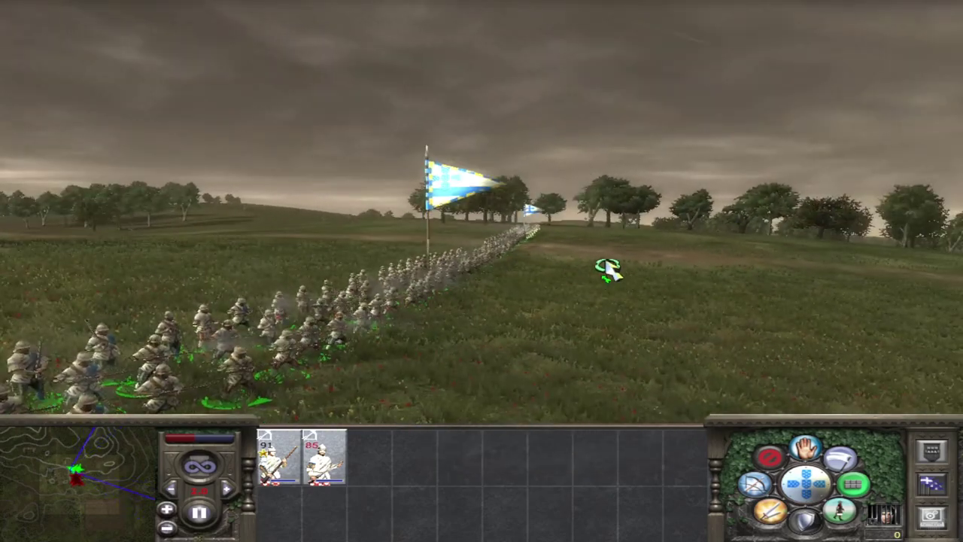
Select both Musketeers units on the flat field together and enable fire at will for them.
{"action": "mouse_move", "coordinate": [961, 281]}
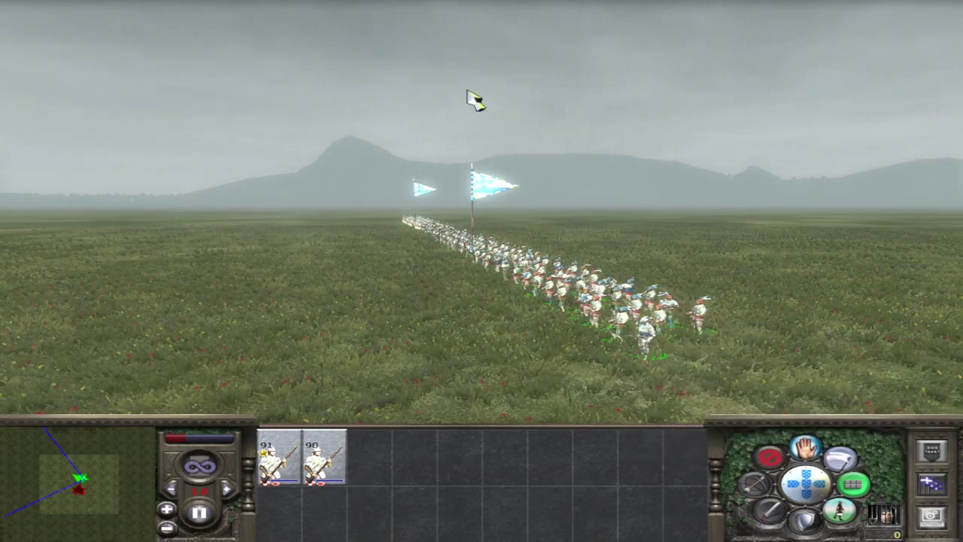
{"action": "key", "text": "e"}
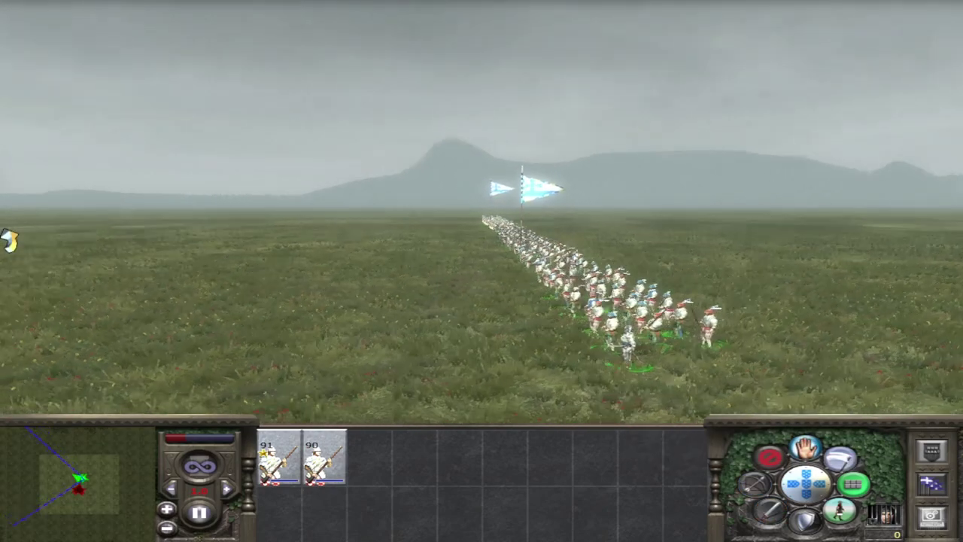
{"action": "scroll", "coordinate": [430, 372], "scroll_direction": "down", "scroll_amount": 3}
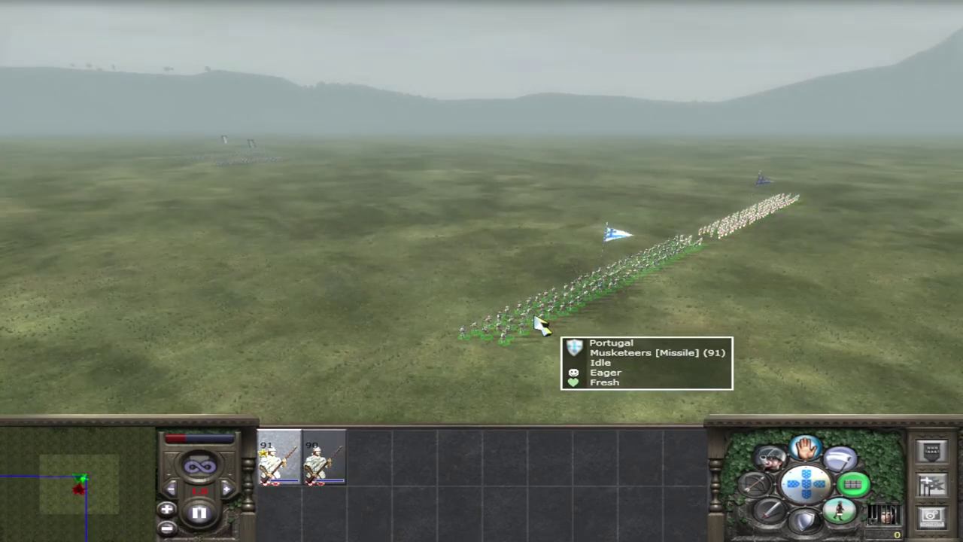
{"action": "left_click", "coordinate": [765, 235]}
{"action": "left_click_drag", "start_coordinate": [503, 161], "coordinate": [871, 330]}
{"action": "left_click", "coordinate": [755, 481]}
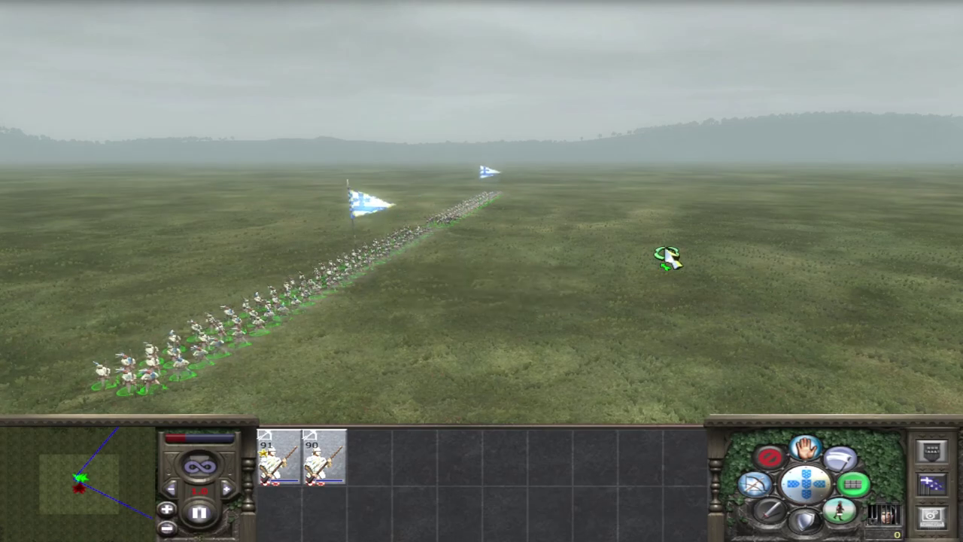
Observe the two Musketeers units firing, reloading and reforming on the flat field, both close up and from above.
{"action": "scroll", "coordinate": [114, 310], "scroll_direction": "up", "scroll_amount": 2}
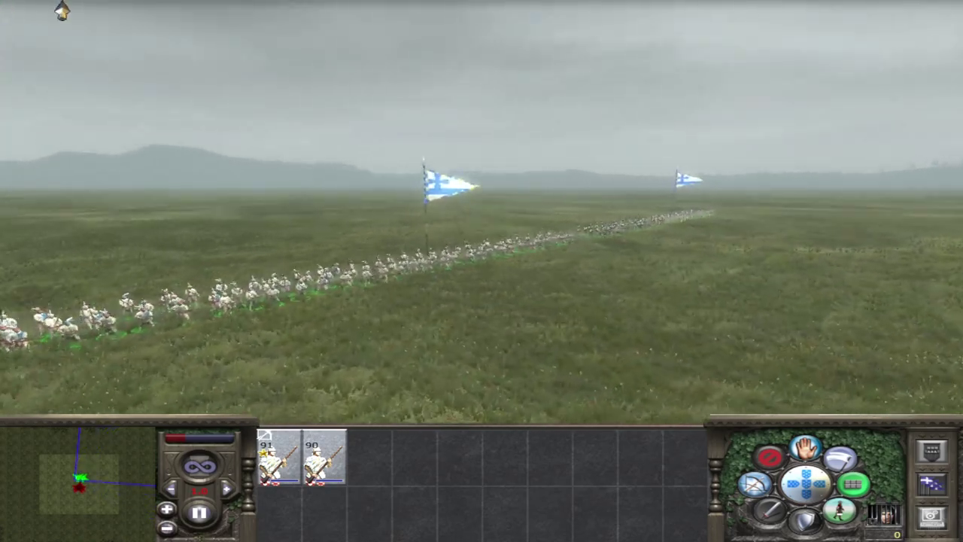
{"action": "scroll", "coordinate": [760, 294], "scroll_direction": "up", "scroll_amount": 3}
{"action": "left_click_drag", "start_coordinate": [760, 294], "coordinate": [529, 316]}
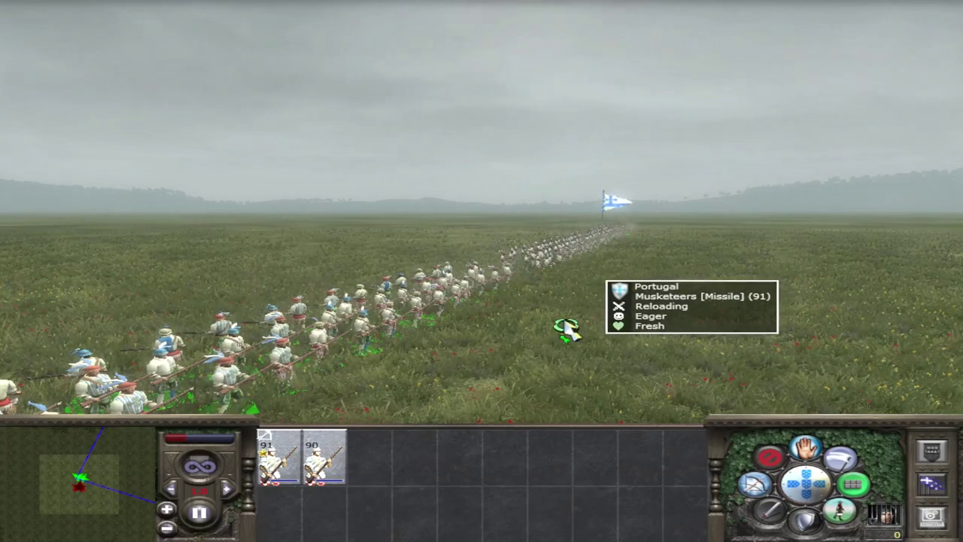
{"action": "scroll", "coordinate": [519, 430], "scroll_direction": "down", "scroll_amount": 5}
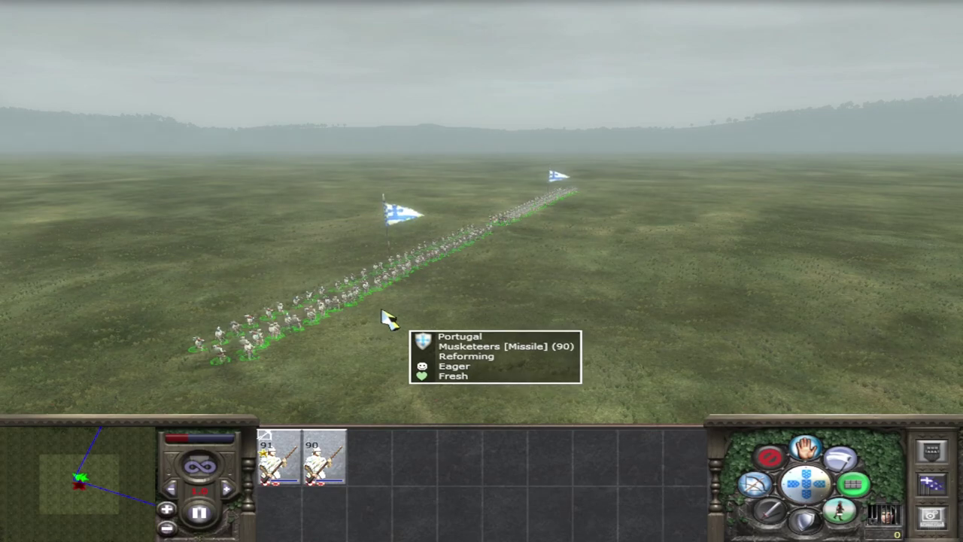
{"action": "mouse_move", "coordinate": [8, 61]}
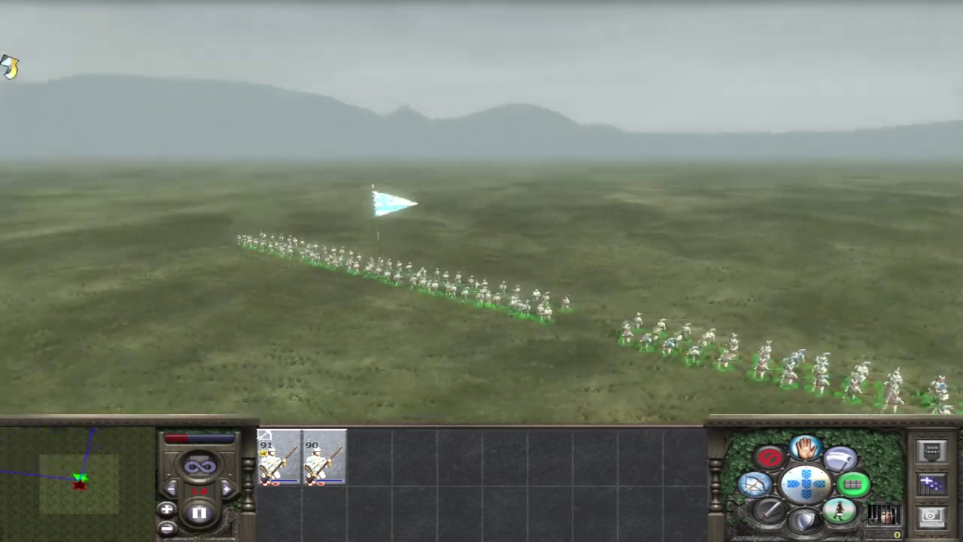
{"action": "mouse_move", "coordinate": [625, 531]}
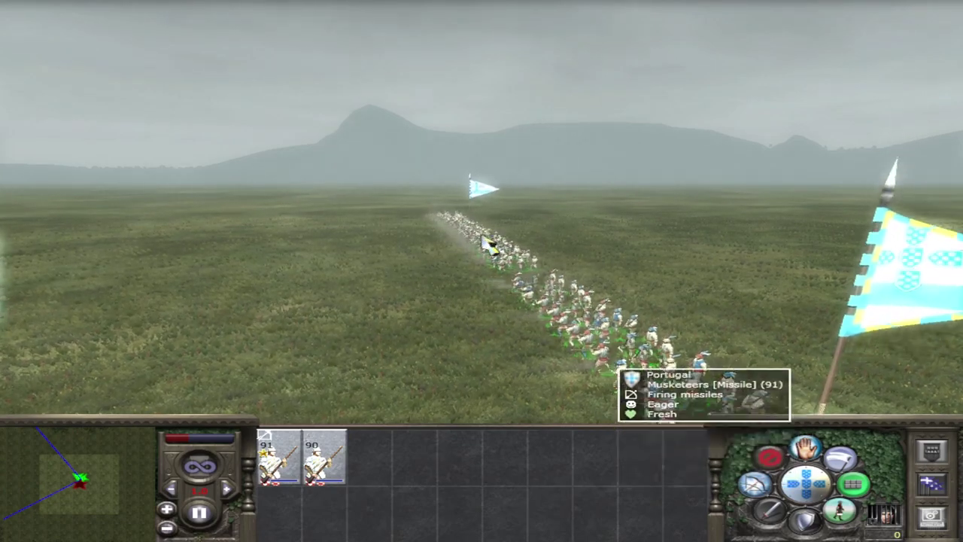
{"action": "mouse_move", "coordinate": [2, 175]}
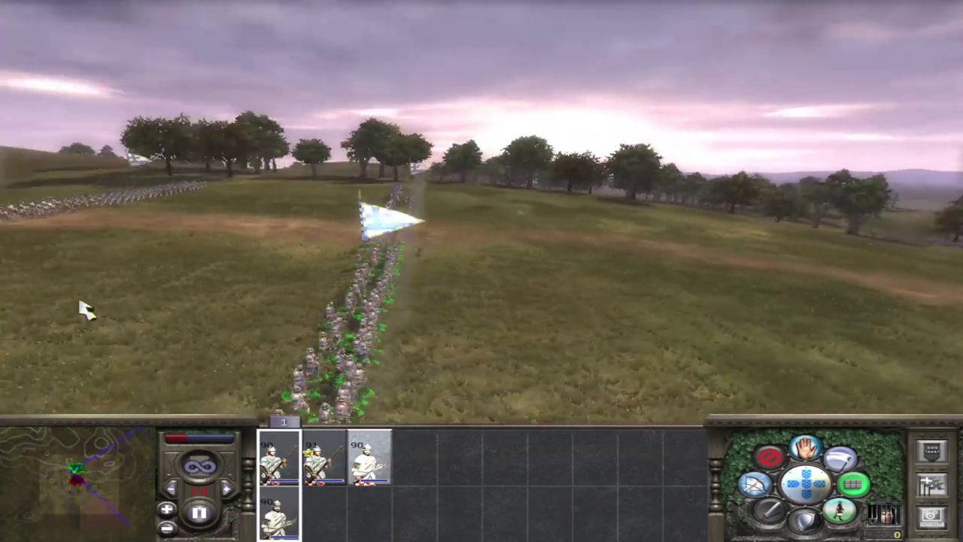
Watch the Portuguese Arquebusiers fire, reload and march from behind, from the flank and from the front.
{"action": "scroll", "coordinate": [87, 310], "scroll_direction": "up", "scroll_amount": 3}
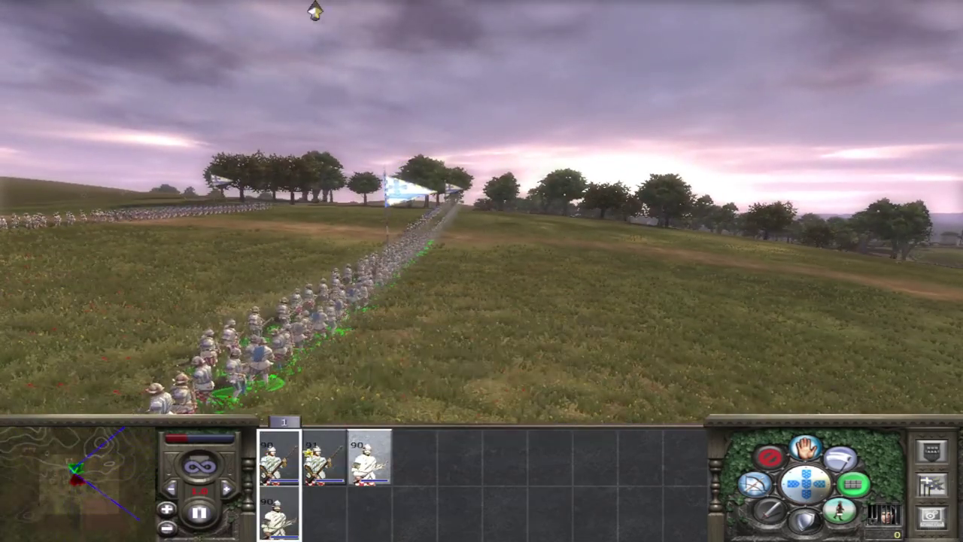
{"action": "mouse_move", "coordinate": [954, 173]}
{"action": "scroll", "coordinate": [954, 174], "scroll_direction": "down", "scroll_amount": 4}
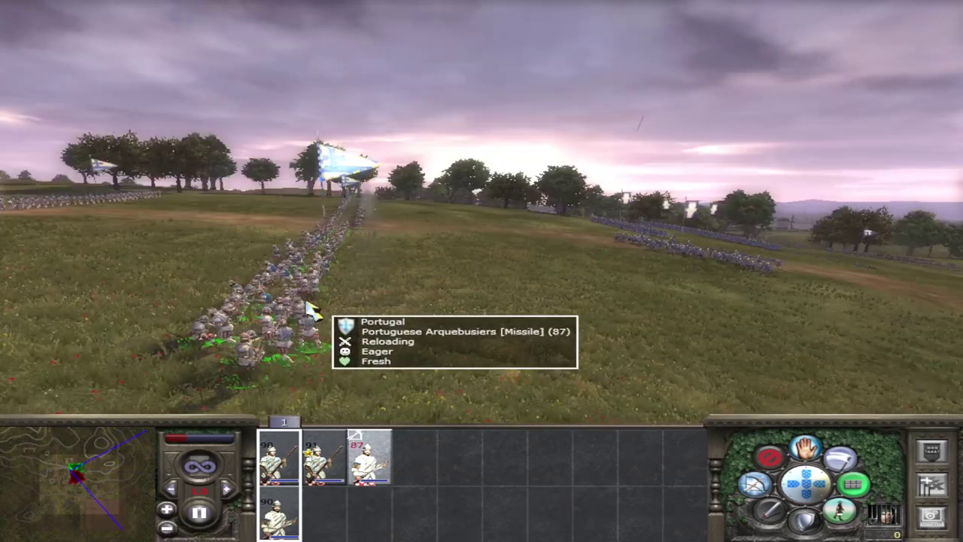
{"action": "scroll", "coordinate": [355, 318], "scroll_direction": "up", "scroll_amount": 2}
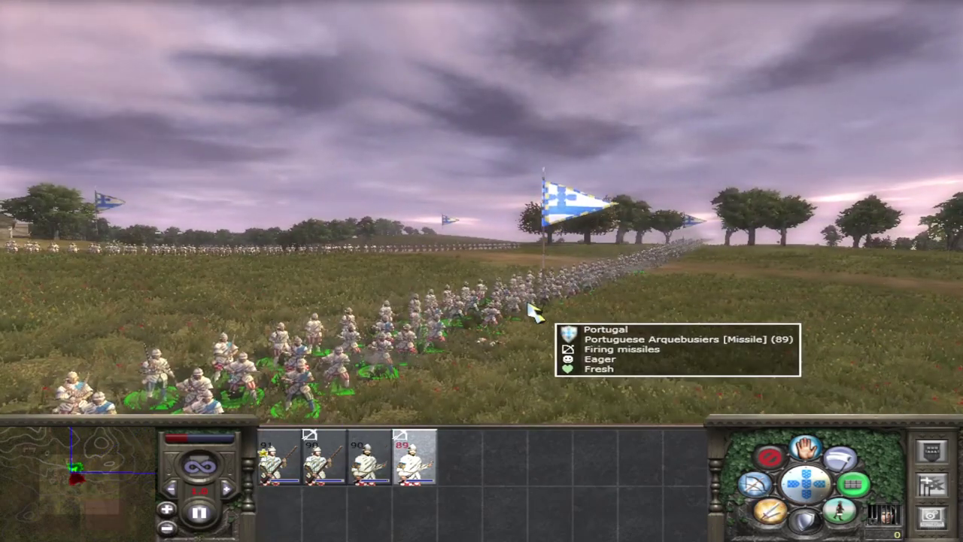
{"action": "key", "text": "e"}
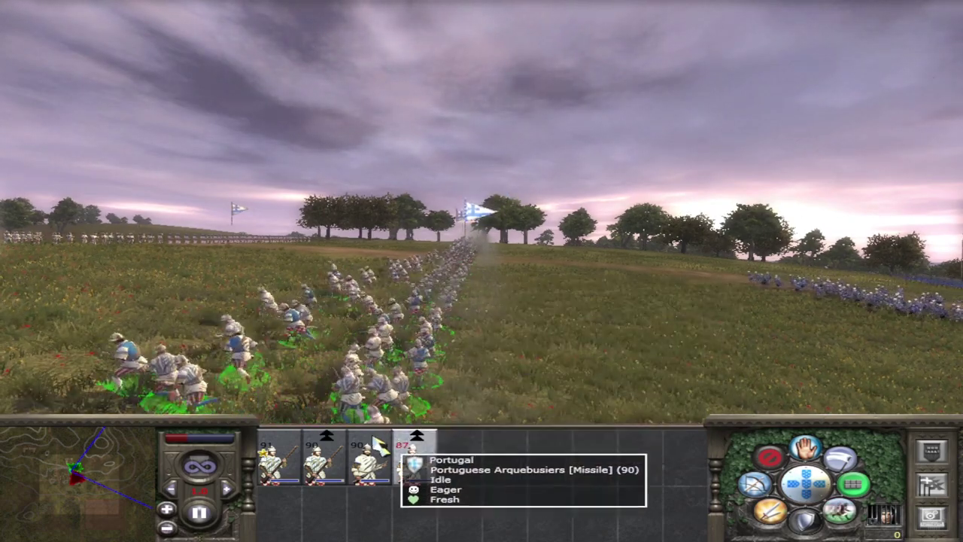
{"action": "mouse_move", "coordinate": [6, 203]}
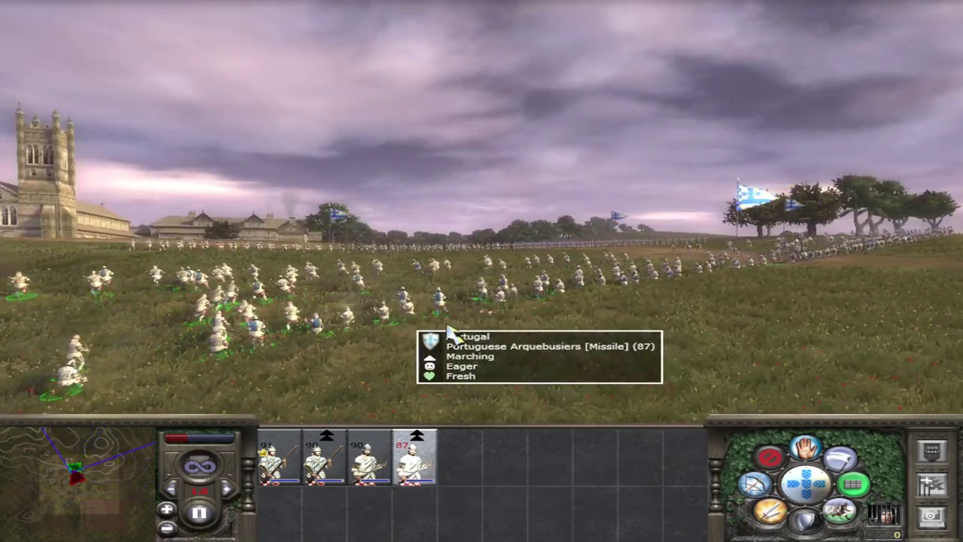
{"action": "mouse_move", "coordinate": [961, 275]}
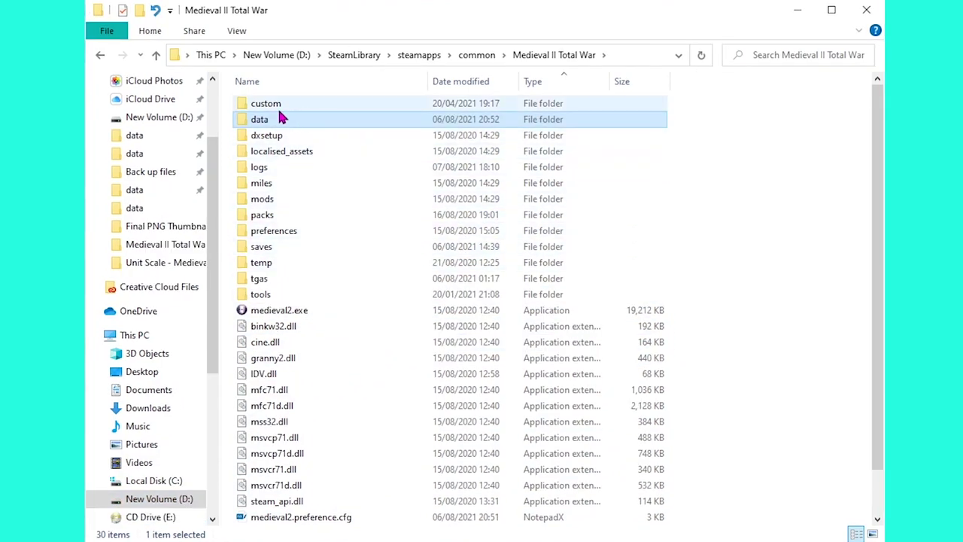
Open export_descr_unit.txt from the data folder of the Medieval II Total War installation.
{"action": "double_click", "coordinate": [261, 125]}
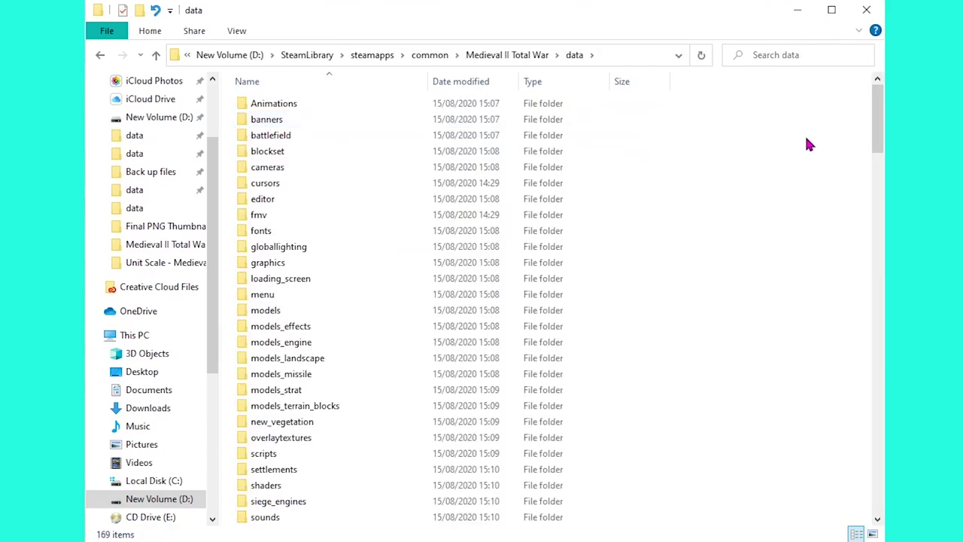
{"action": "left_click_drag", "start_coordinate": [879, 110], "coordinate": [879, 476]}
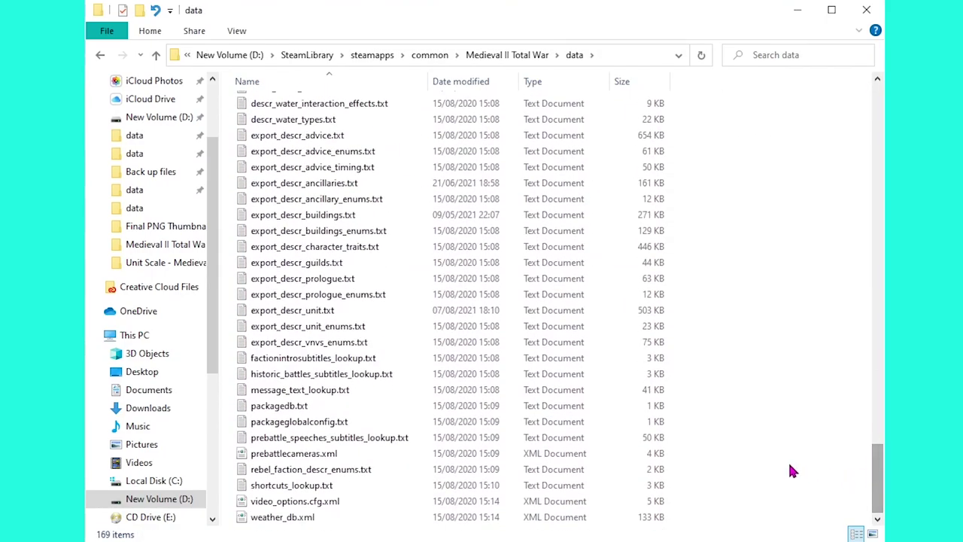
{"action": "left_click", "coordinate": [276, 312]}
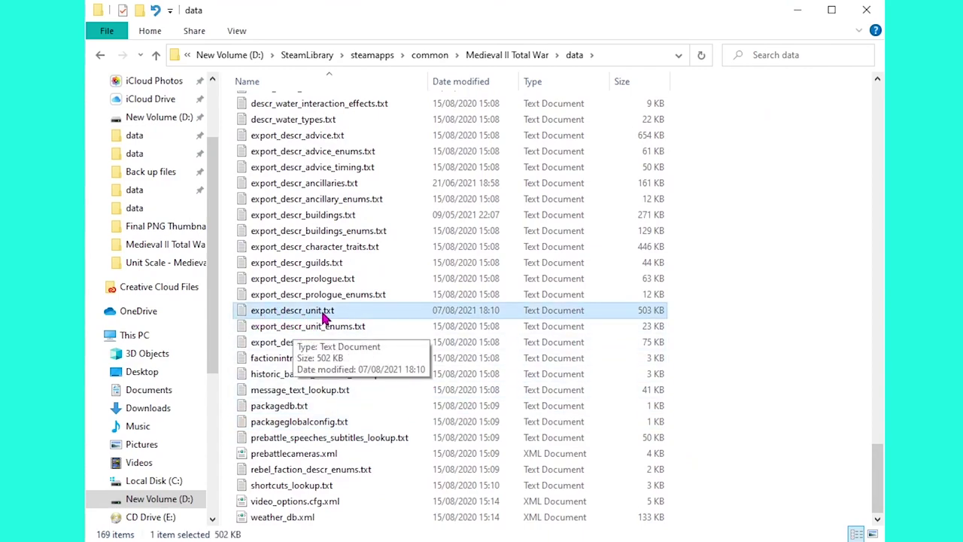
{"action": "double_click", "coordinate": [322, 316]}
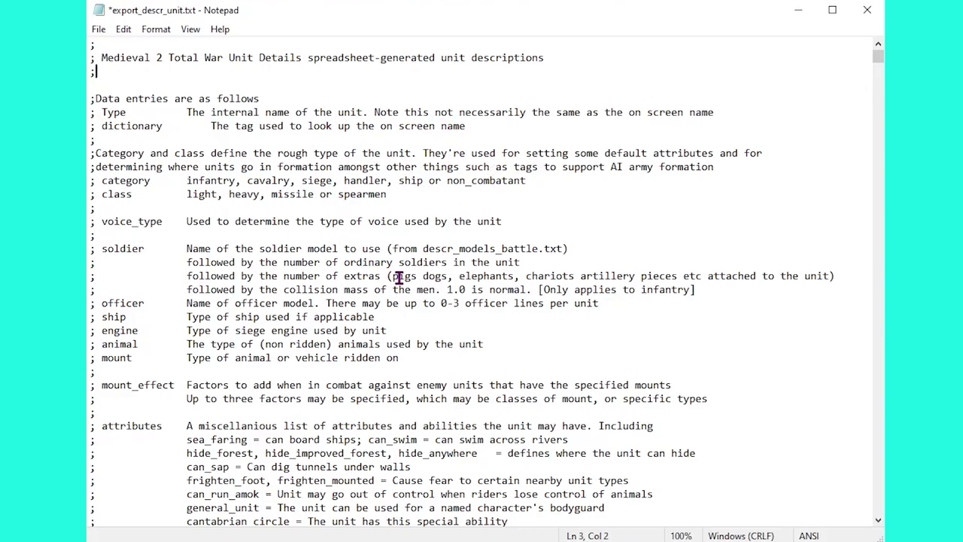
Search the unit file for "Musketeers", going past the Cossack Musketeers entry to the plain Musketeers unit type.
{"action": "key", "text": "ctrl+f"}
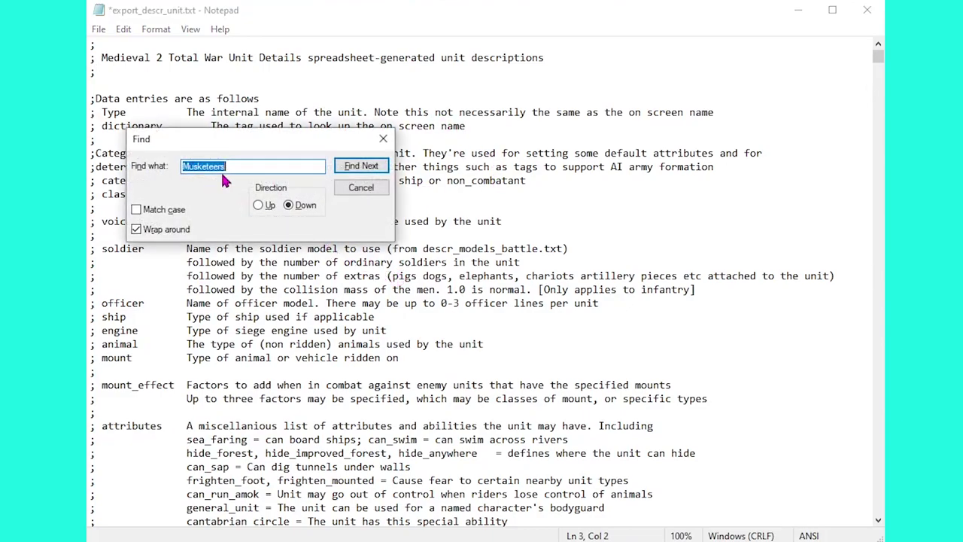
{"action": "left_click", "coordinate": [361, 166]}
{"action": "left_click", "coordinate": [361, 166]}
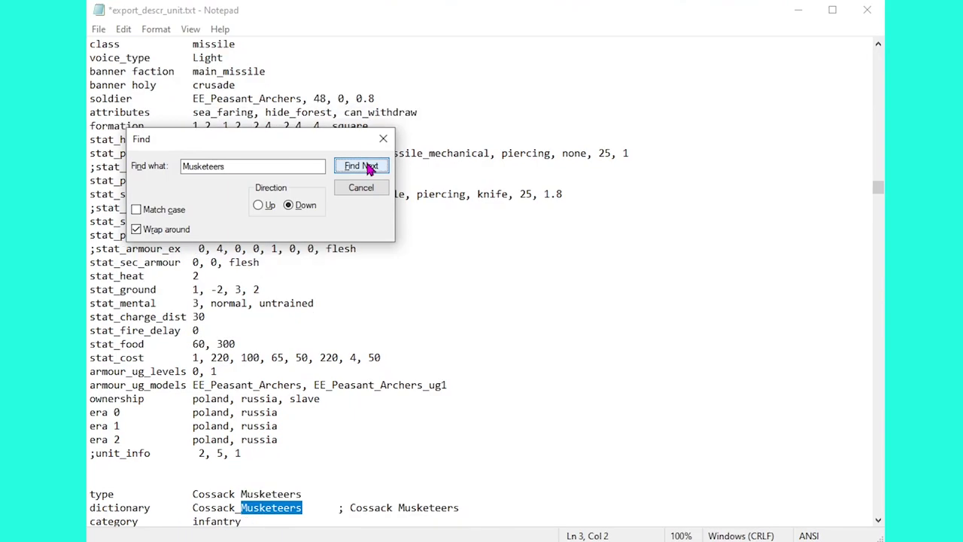
{"action": "left_click", "coordinate": [361, 166]}
{"action": "left_click", "coordinate": [361, 167]}
{"action": "left_click", "coordinate": [361, 166]}
{"action": "left_click", "coordinate": [361, 167]}
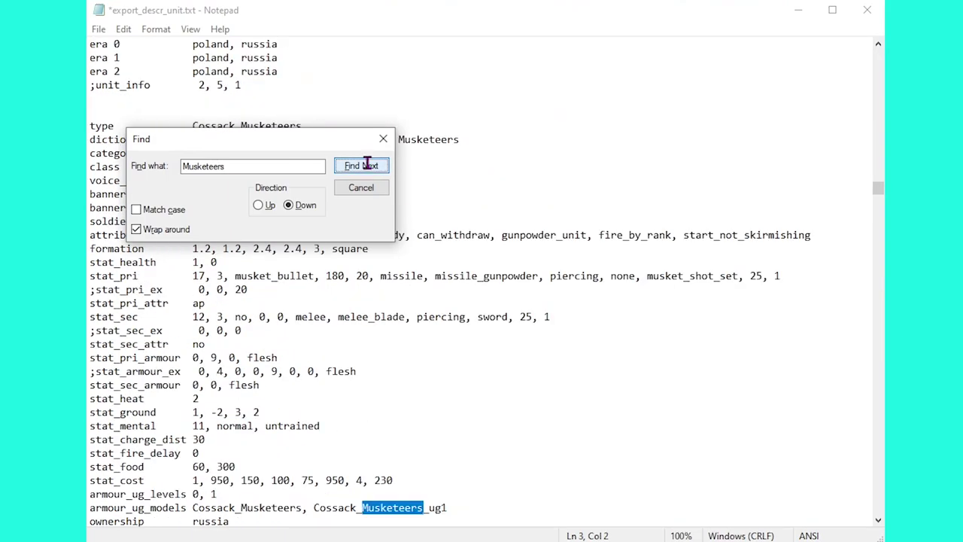
{"action": "left_click", "coordinate": [361, 166]}
{"action": "left_click", "coordinate": [383, 139]}
{"action": "scroll", "coordinate": [454, 305], "scroll_direction": "down", "scroll_amount": 4}
{"action": "scroll", "coordinate": [453, 306], "scroll_direction": "down", "scroll_amount": 6}
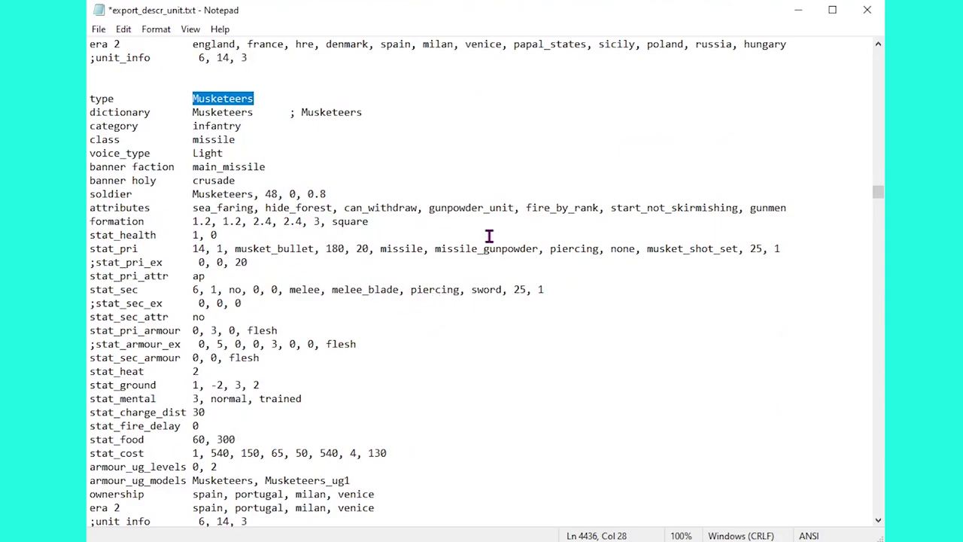
Review the Musketeers' attributes line, highlighting the general attributes, start_not_skirmishing, gunmen, and the gunpowder_unit and fire_by_rank pair.
{"action": "left_click_drag", "start_coordinate": [796, 205], "coordinate": [97, 208]}
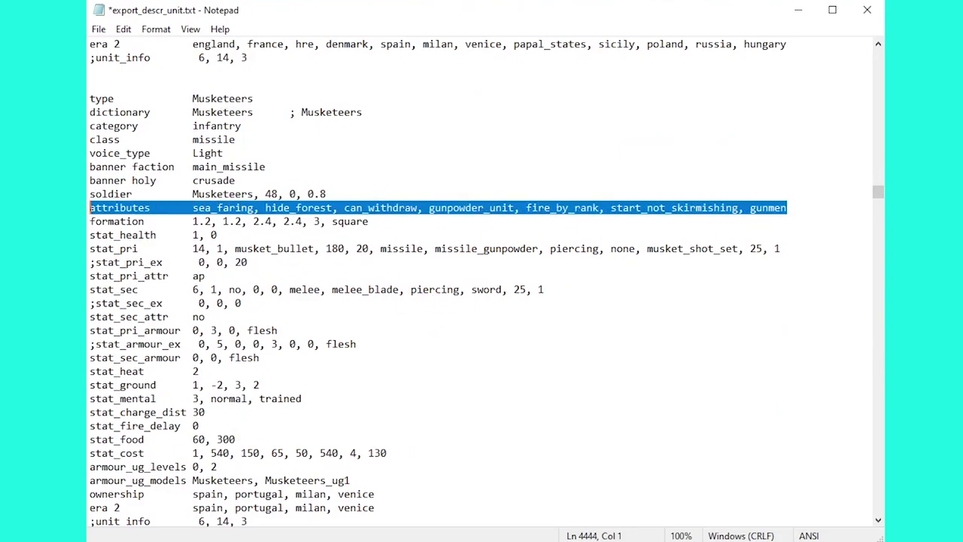
{"action": "left_click_drag", "start_coordinate": [193, 207], "coordinate": [424, 208]}
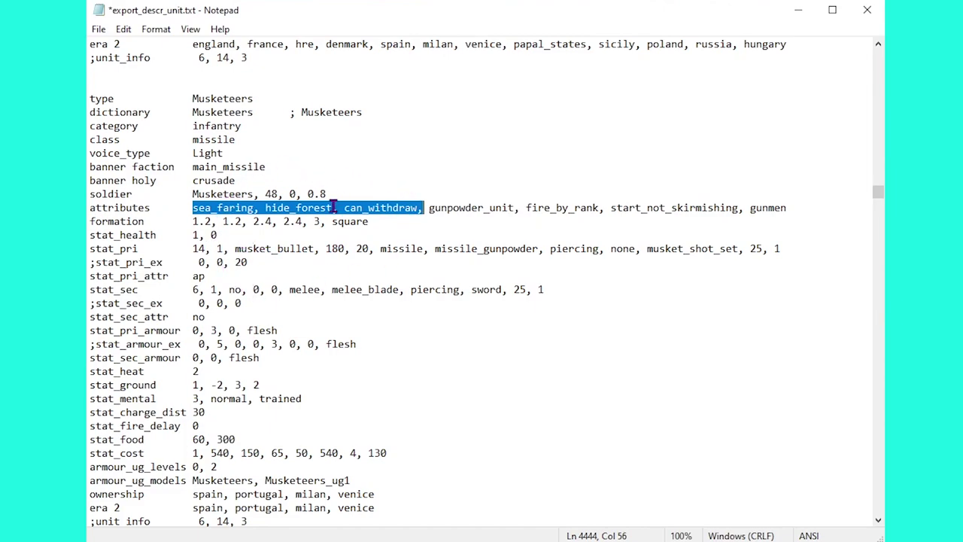
{"action": "left_click_drag", "start_coordinate": [611, 208], "coordinate": [744, 206]}
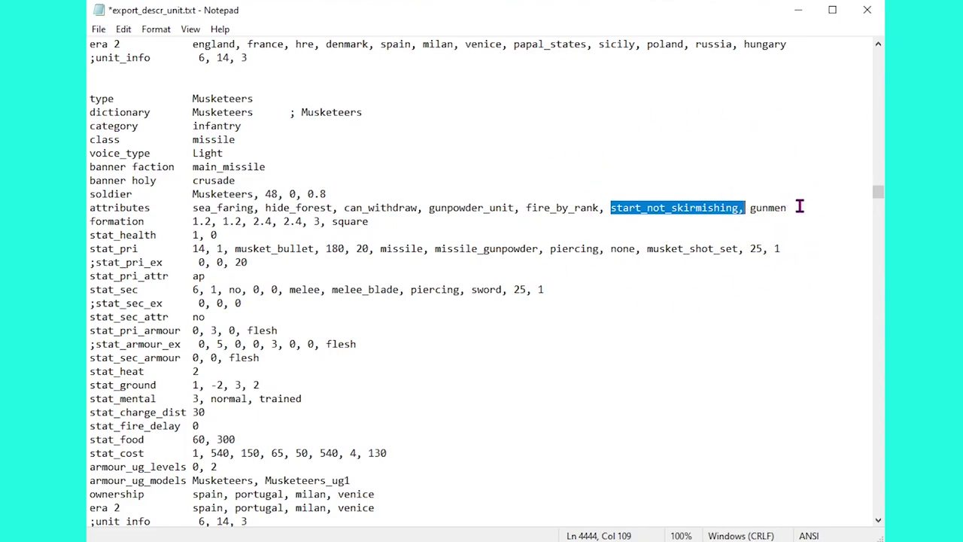
{"action": "left_click_drag", "start_coordinate": [798, 208], "coordinate": [780, 208]}
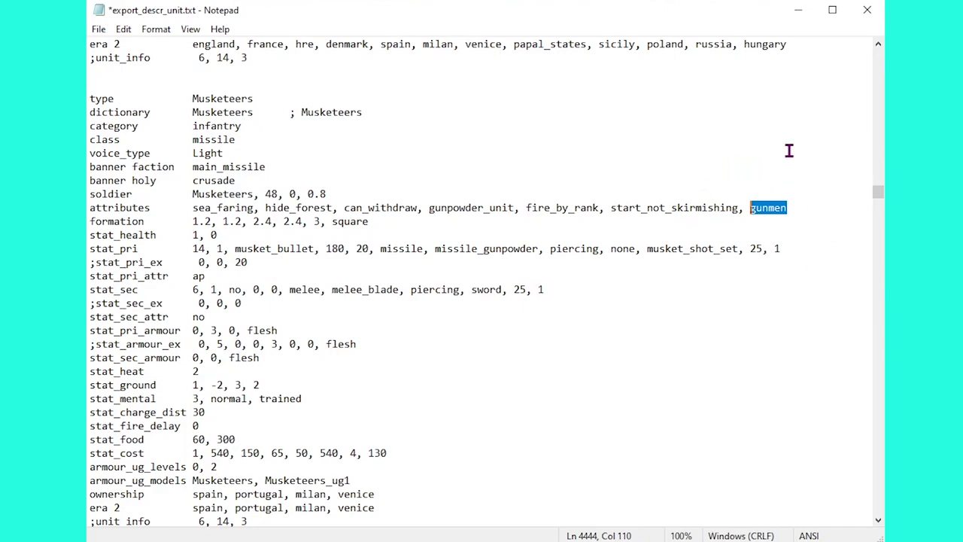
{"action": "left_click_drag", "start_coordinate": [606, 207], "coordinate": [425, 212]}
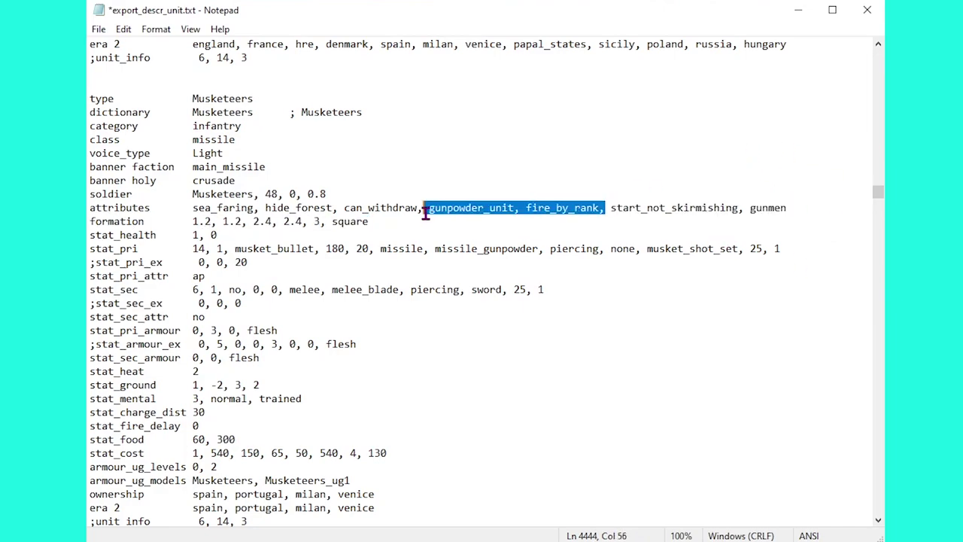
{"action": "left_click", "coordinate": [487, 216]}
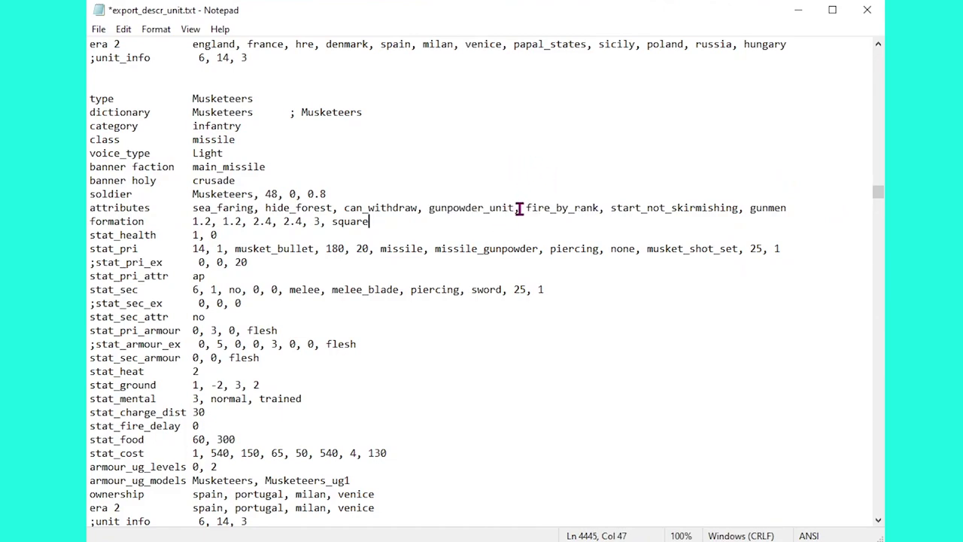
Remove gunpowder_unit from the Musketeers' attributes, keeping fire_by_rank, and save the file.
{"action": "left_click_drag", "start_coordinate": [519, 209], "coordinate": [471, 211]}
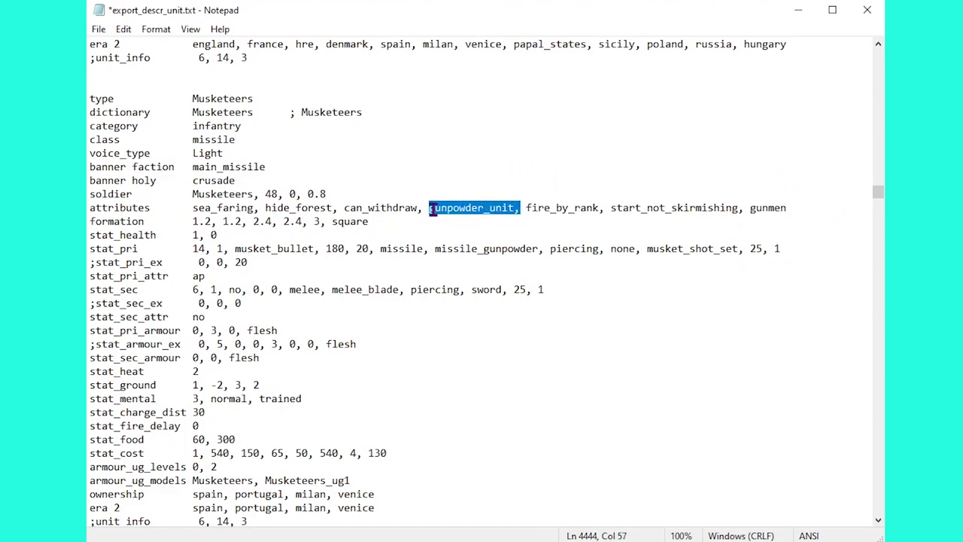
{"action": "key", "text": "BackSpace"}
{"action": "key", "text": "BackSpace"}
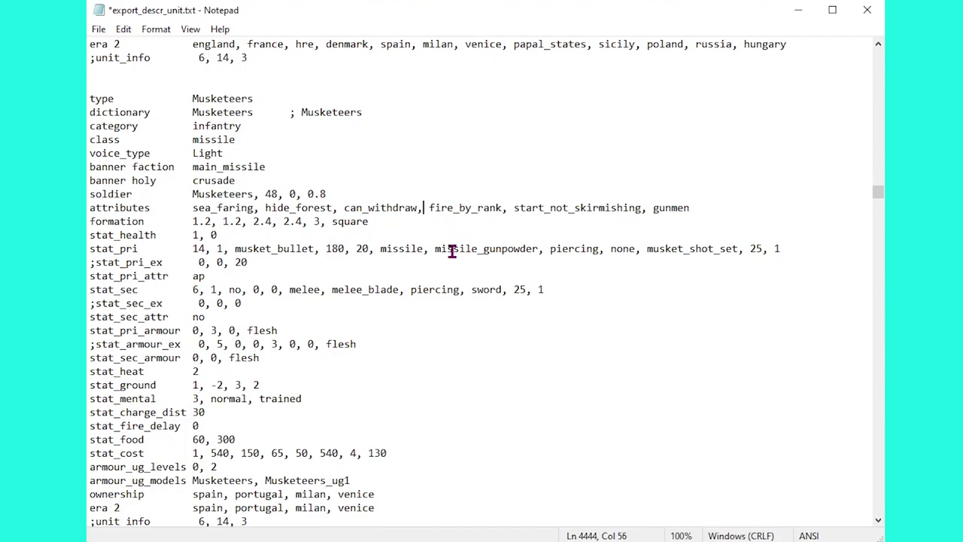
{"action": "left_click", "coordinate": [99, 29]}
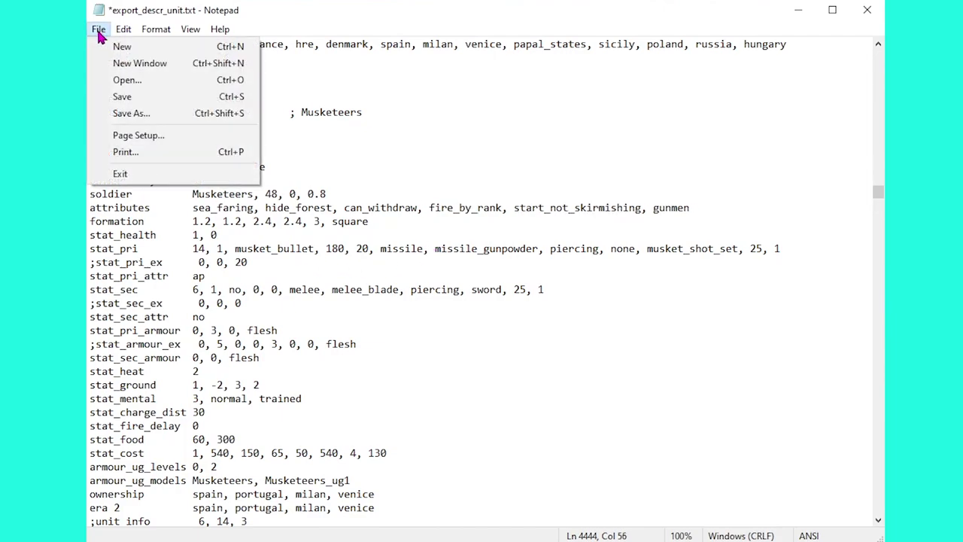
{"action": "left_click", "coordinate": [135, 95]}
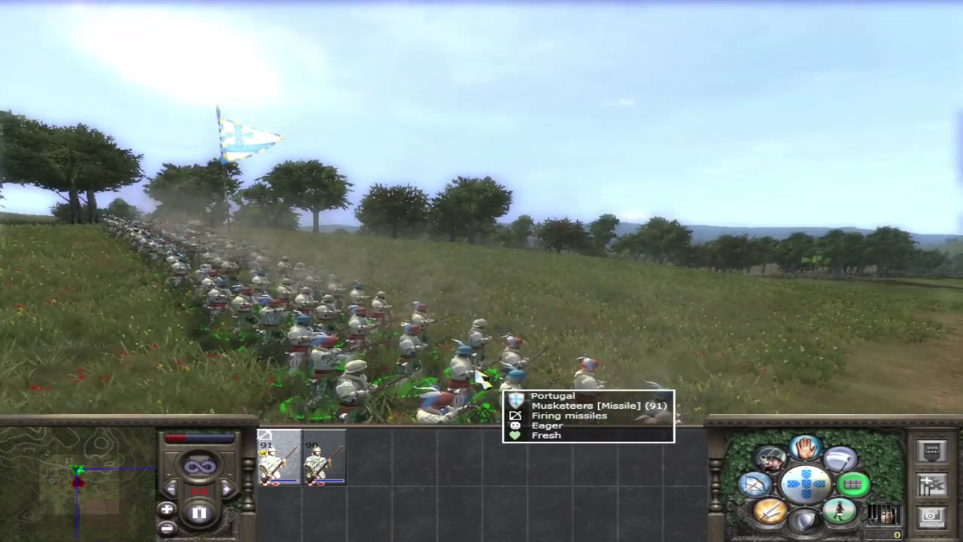
In the Medieval II battle, inspect both Musketeers units firing with only fire_by_rank, from behind, along the flanks and from above.
{"action": "mouse_move", "coordinate": [955, 255]}
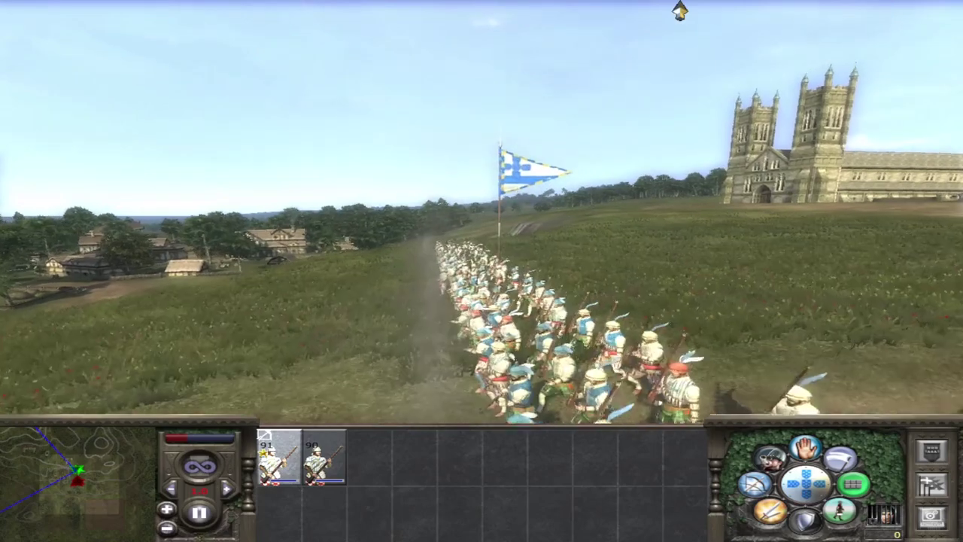
{"action": "mouse_move", "coordinate": [8, 162]}
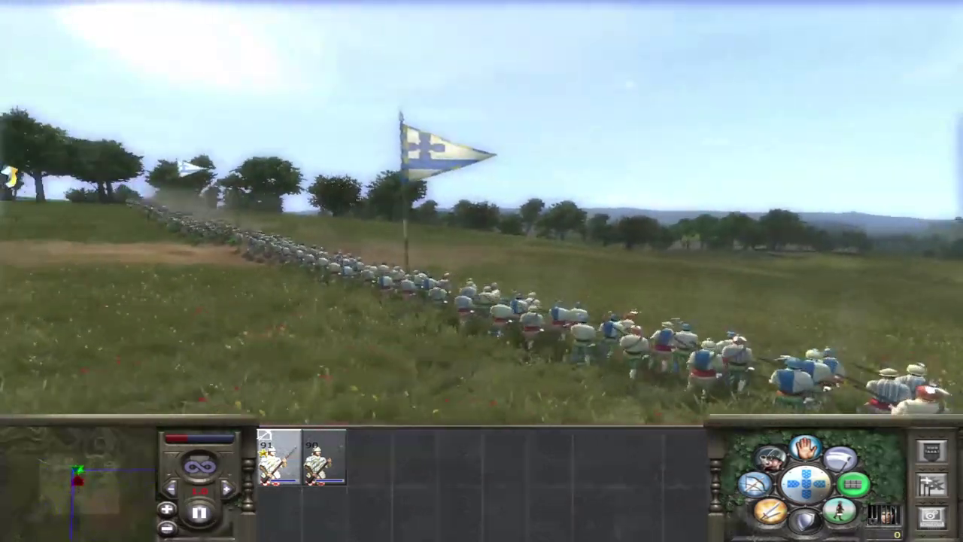
{"action": "left_click", "coordinate": [497, 304]}
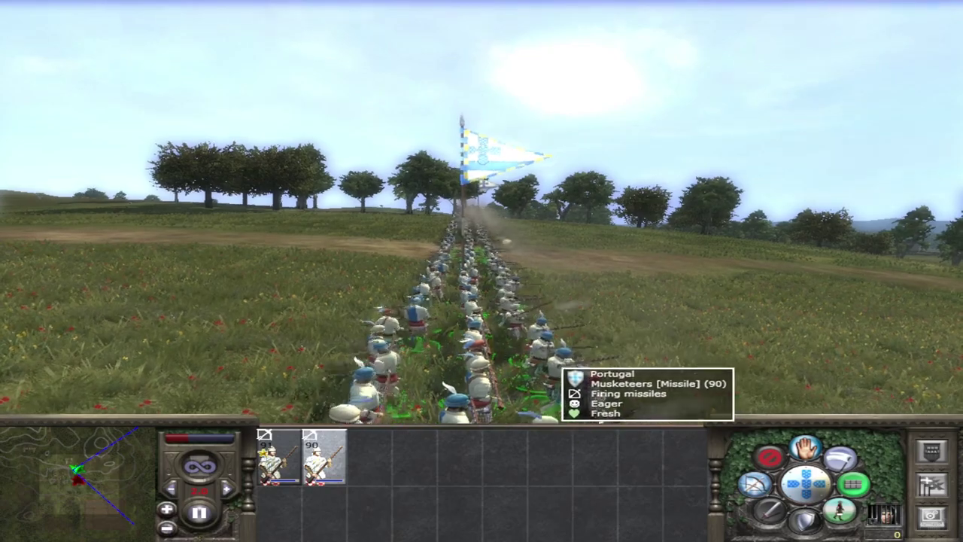
{"action": "mouse_move", "coordinate": [258, 9]}
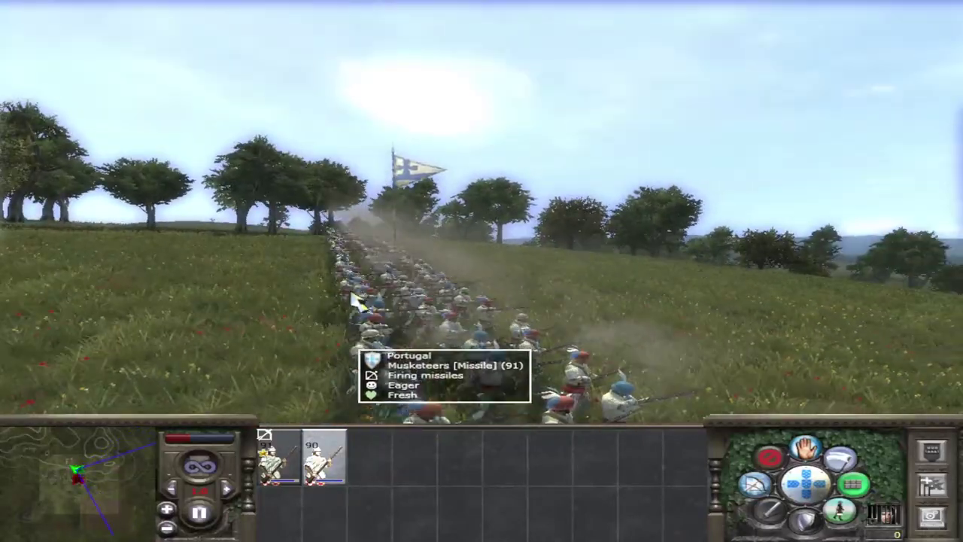
{"action": "left_click", "coordinate": [355, 305]}
{"action": "scroll", "coordinate": [335, 374], "scroll_direction": "down", "scroll_amount": 6}
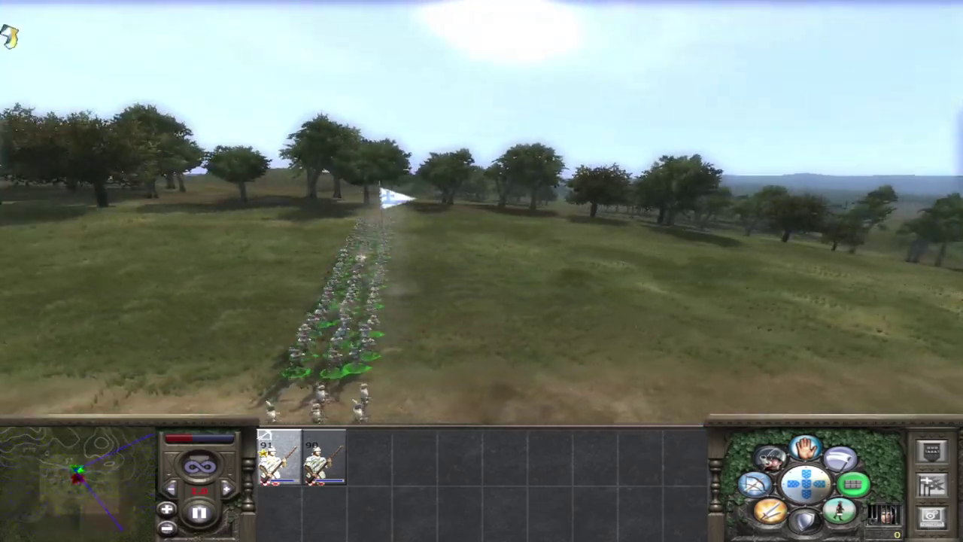
{"action": "scroll", "coordinate": [477, 253], "scroll_direction": "up", "scroll_amount": 6}
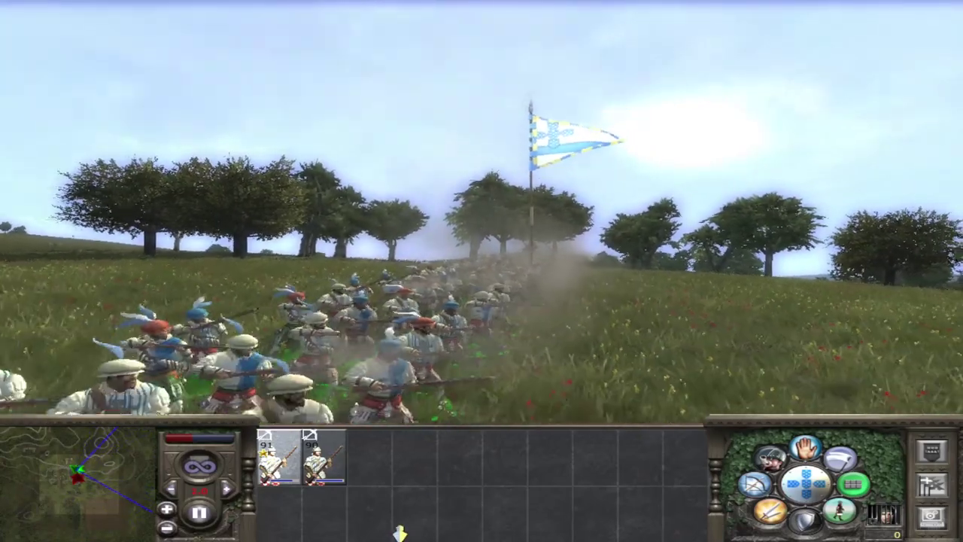
{"action": "scroll", "coordinate": [361, 409], "scroll_direction": "down", "scroll_amount": 4}
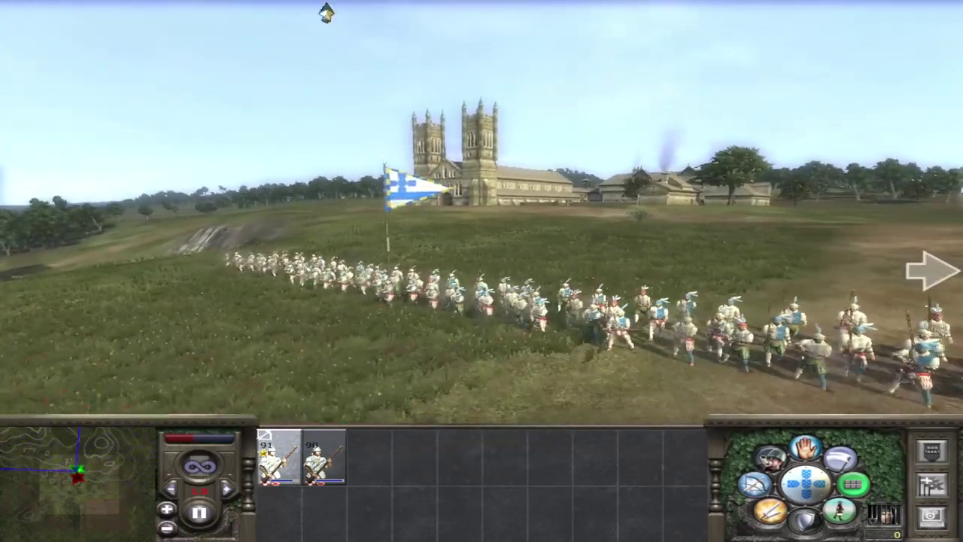
{"action": "left_click", "coordinate": [500, 340]}
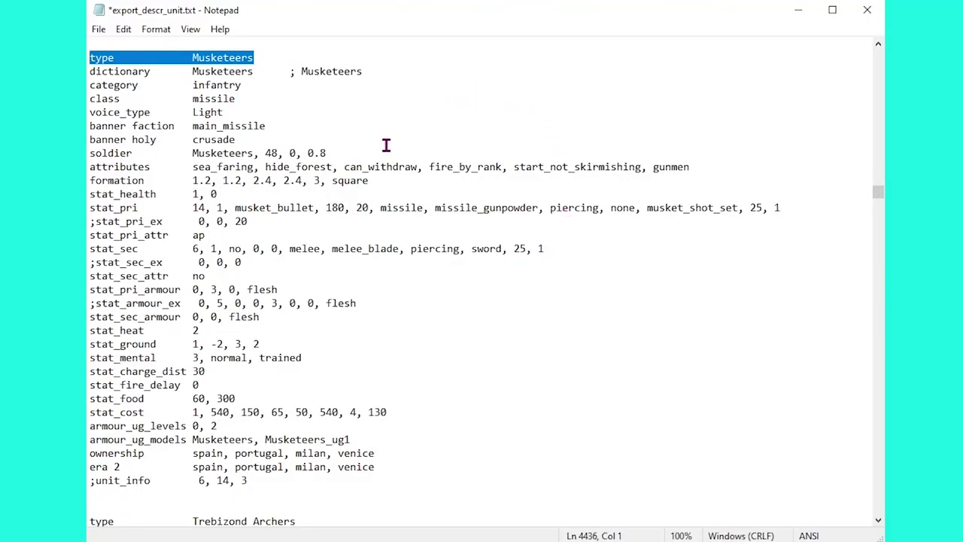
Back in the unit file, replace fire_by_rank with gunpowder_unit in the Musketeers' attributes and save the file.
{"action": "left_click", "coordinate": [424, 167]}
{"action": "type", "text": "gunpowder_unit,"}
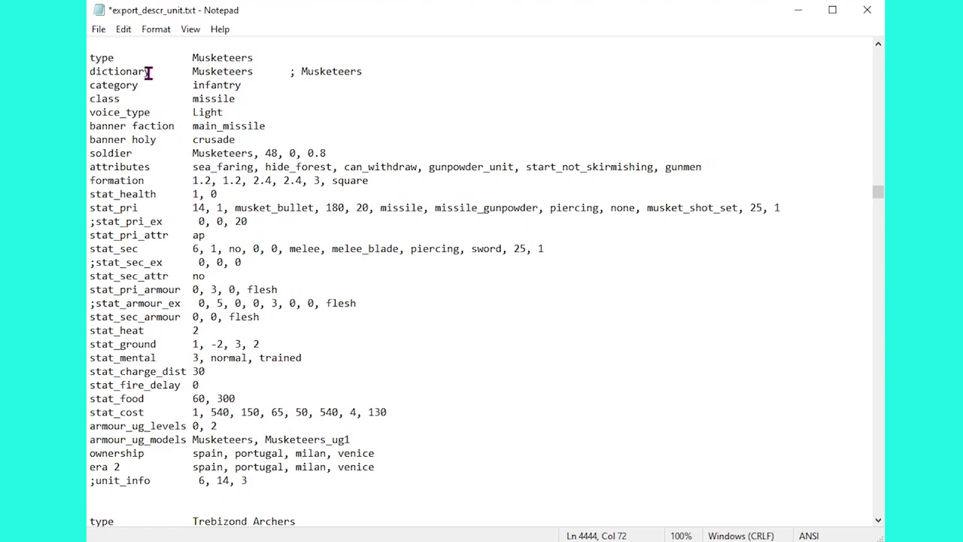
{"action": "left_click", "coordinate": [99, 29]}
{"action": "left_click", "coordinate": [135, 95]}
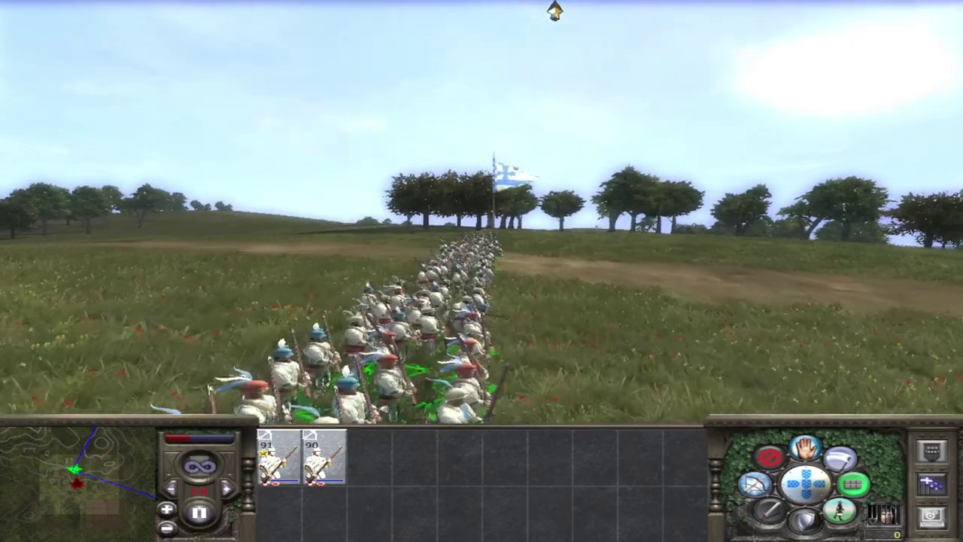
In the Medieval II battle, observe both Musketeers units firing and reloading with only gunpowder_unit, from several angles and distances.
{"action": "mouse_move", "coordinate": [25, 269]}
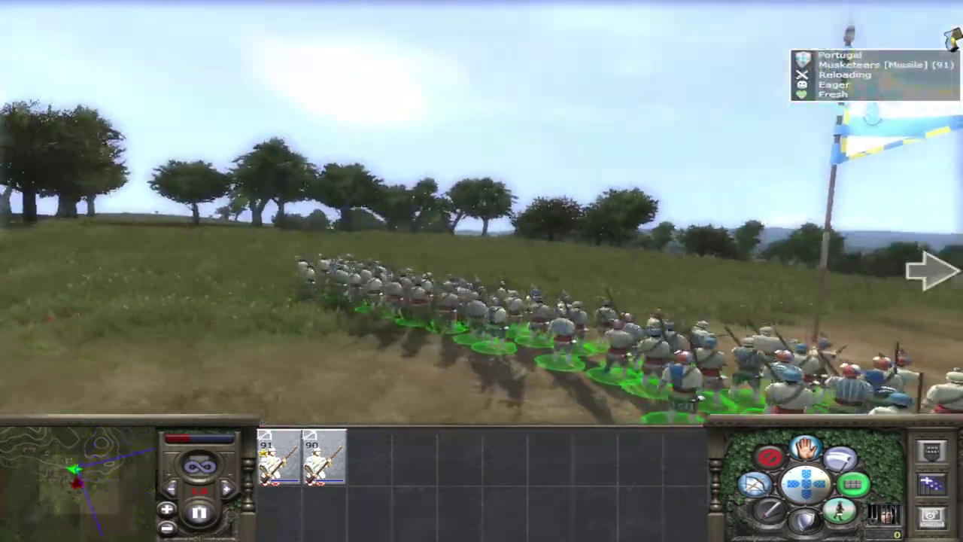
{"action": "mouse_move", "coordinate": [933, 271]}
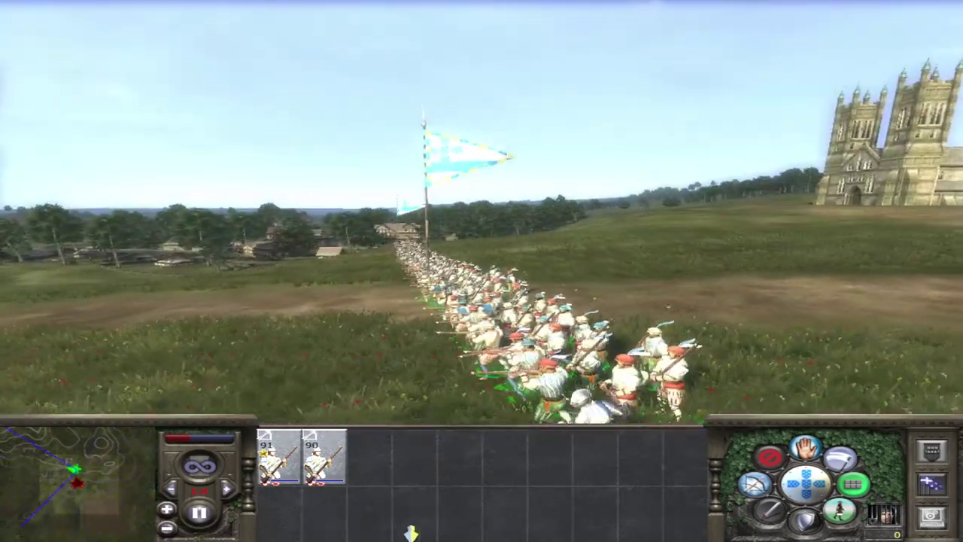
{"action": "mouse_move", "coordinate": [3, 11]}
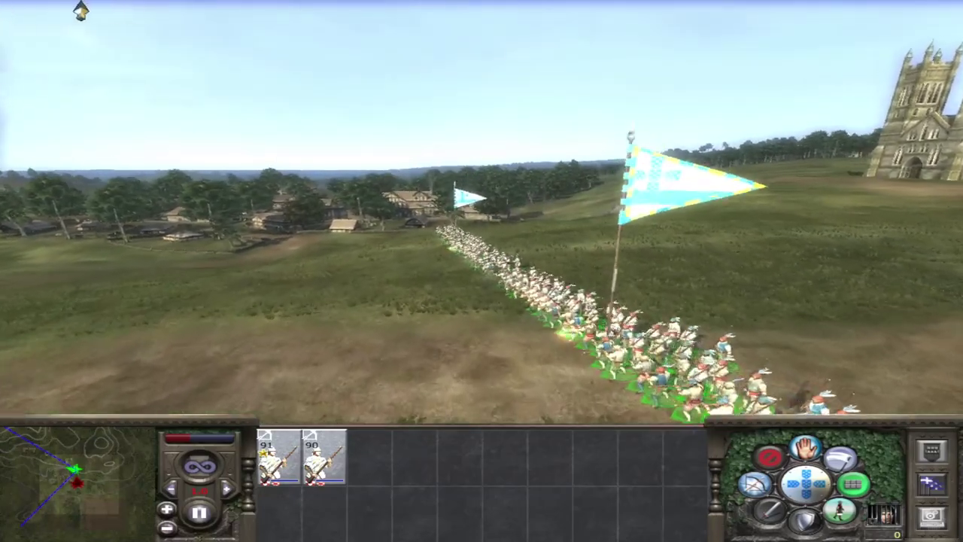
{"action": "mouse_move", "coordinate": [955, 155]}
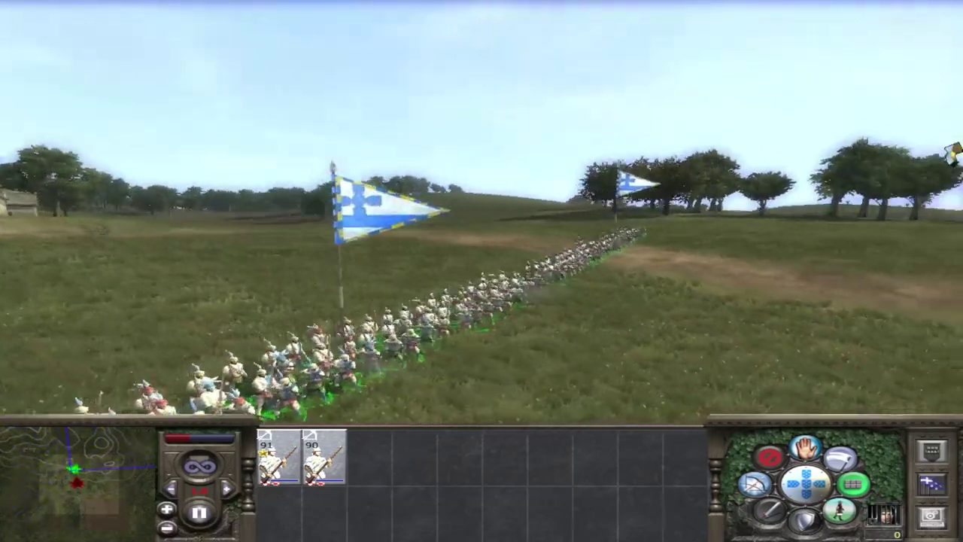
{"action": "scroll", "coordinate": [510, 354], "scroll_direction": "up", "scroll_amount": 3}
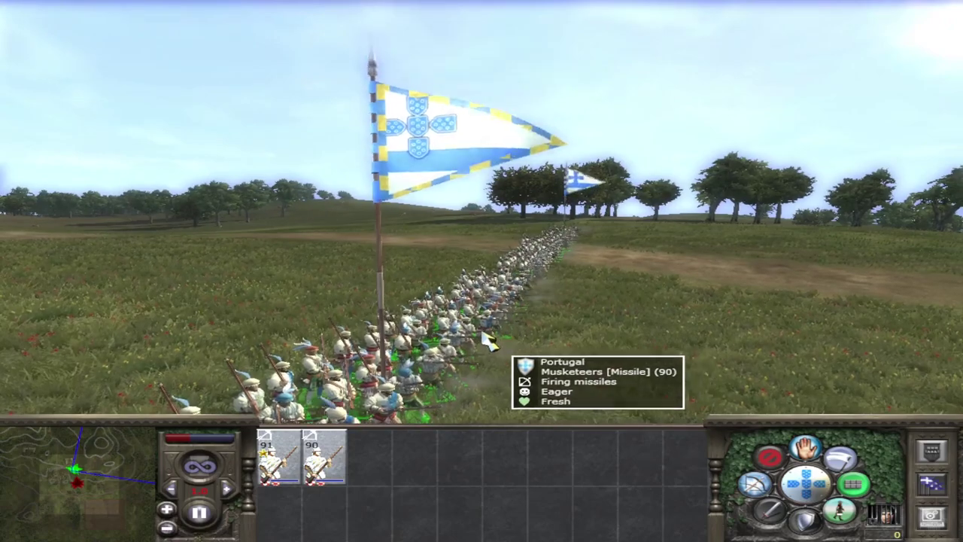
{"action": "scroll", "coordinate": [481, 354], "scroll_direction": "down", "scroll_amount": 3}
{"action": "mouse_move", "coordinate": [673, 536]}
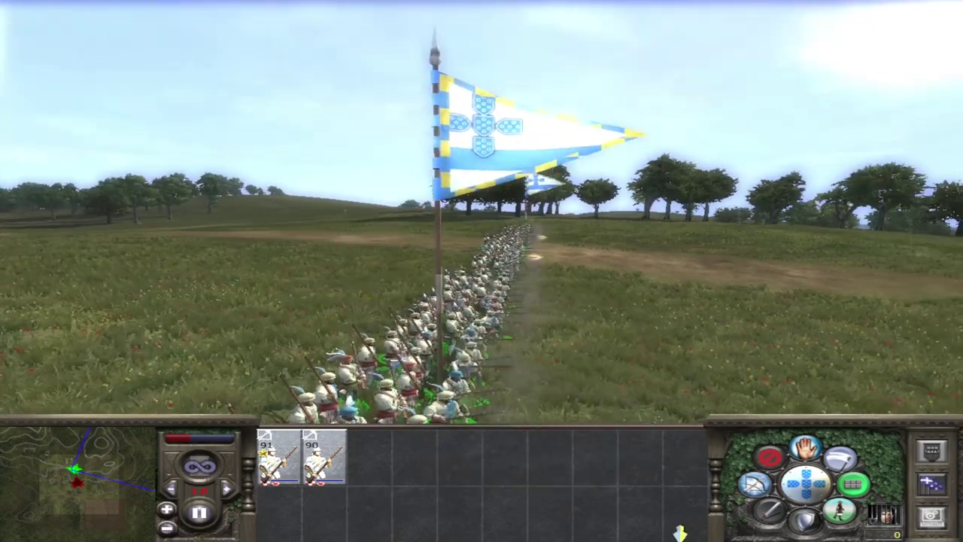
{"action": "mouse_move", "coordinate": [506, 533]}
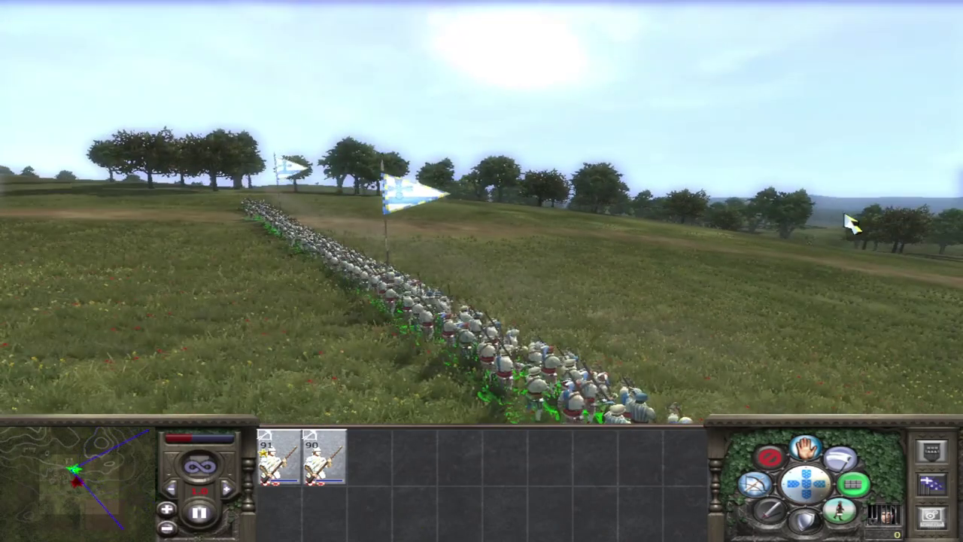
Examine the Musketeers' battle line from its near end while the soldiers fire and reload with only gunpowder_unit.
{"action": "mouse_move", "coordinate": [953, 218]}
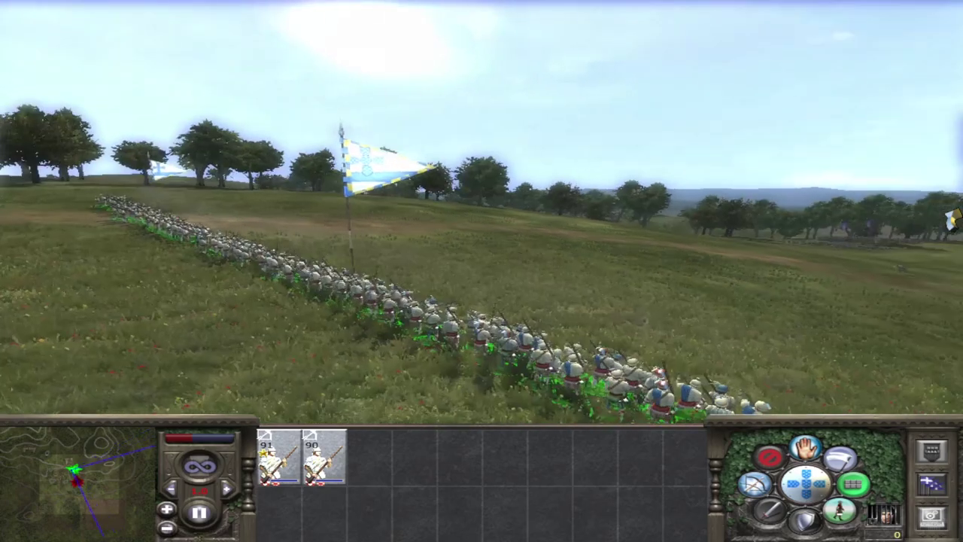
{"action": "mouse_move", "coordinate": [9, 243]}
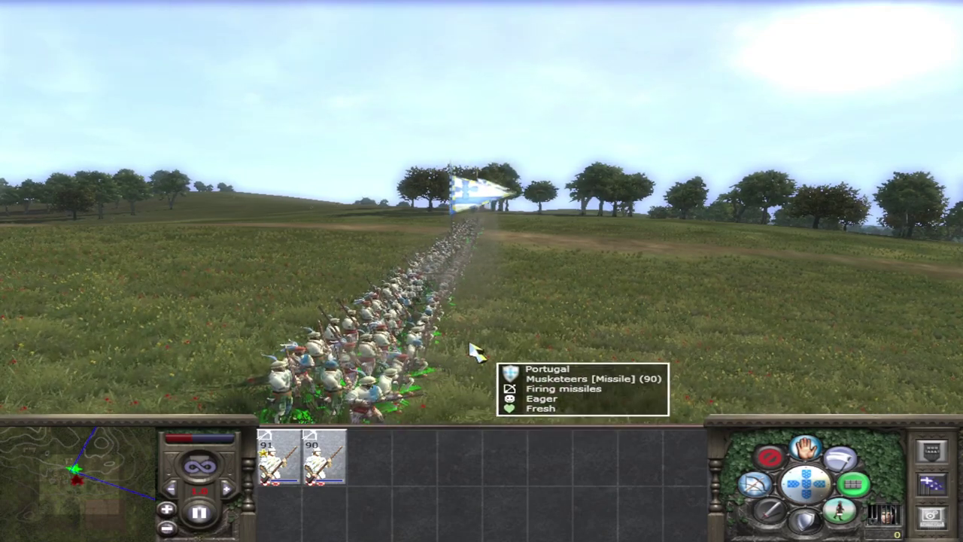
{"action": "mouse_move", "coordinate": [960, 282]}
{"action": "mouse_move", "coordinate": [3, 322]}
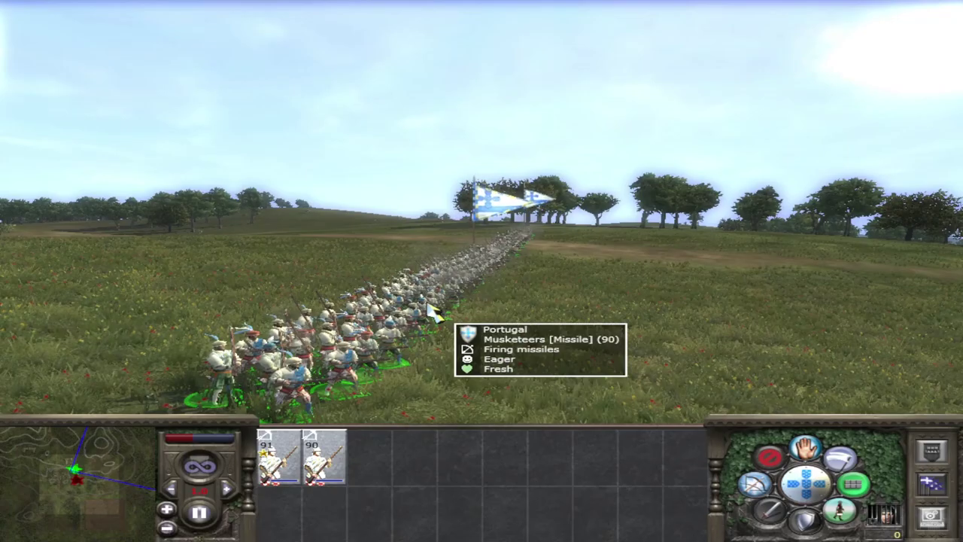
{"action": "mouse_move", "coordinate": [953, 298]}
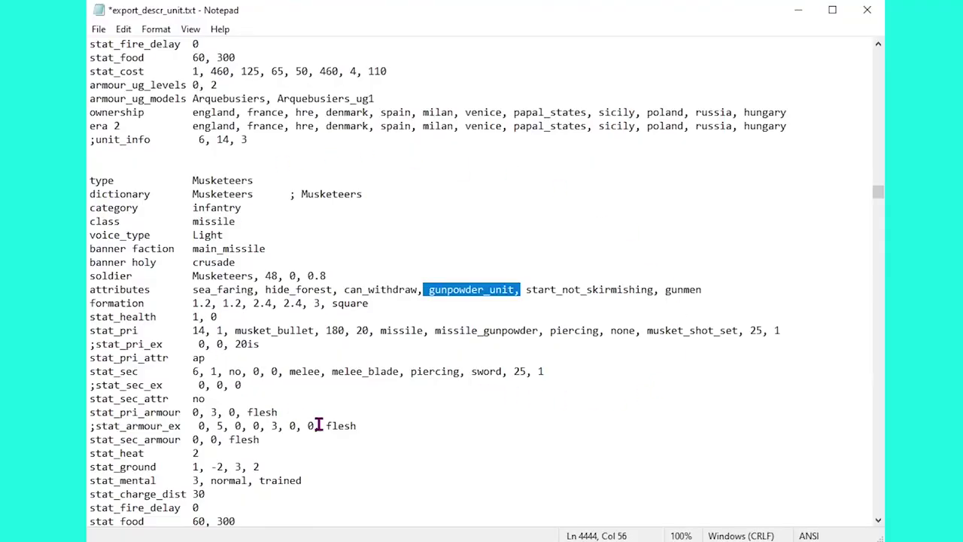
In export_descr_unit.txt, remove gunpowder_unit from the Musketeers' attributes and save the file.
{"action": "key", "text": "Delete"}
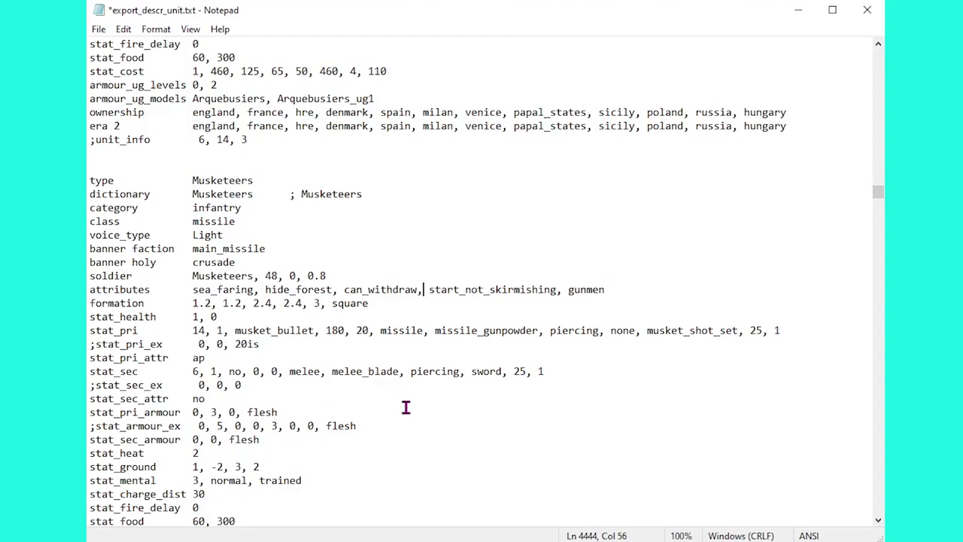
{"action": "left_click", "coordinate": [101, 30]}
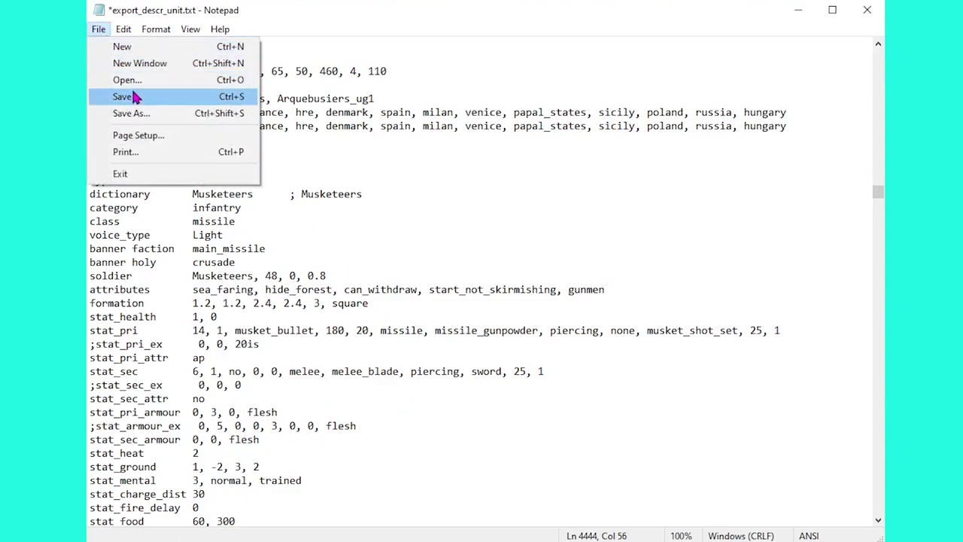
{"action": "left_click", "coordinate": [134, 94]}
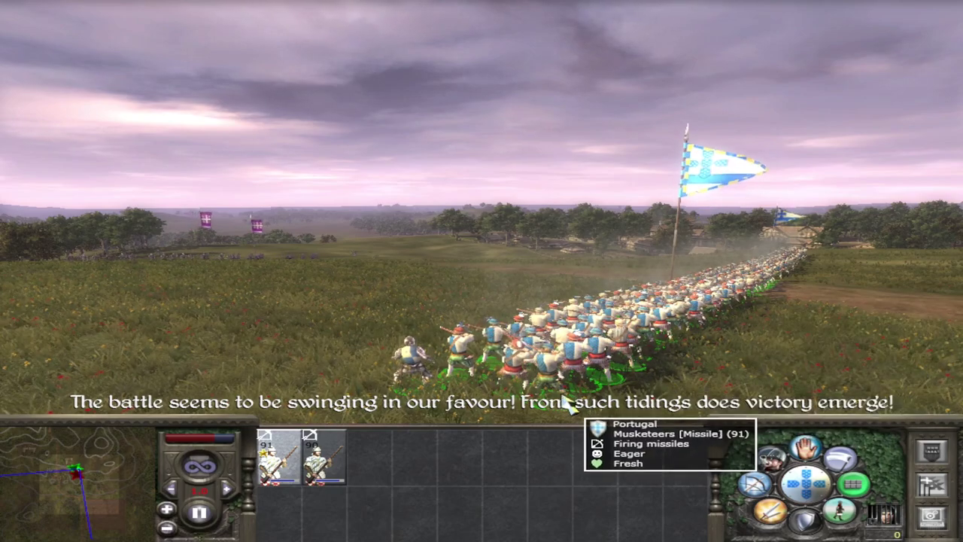
In the Medieval II battle, observe both Musketeers units firing with neither attribute, continuing the battle after the victory.
{"action": "key", "text": "Right"}
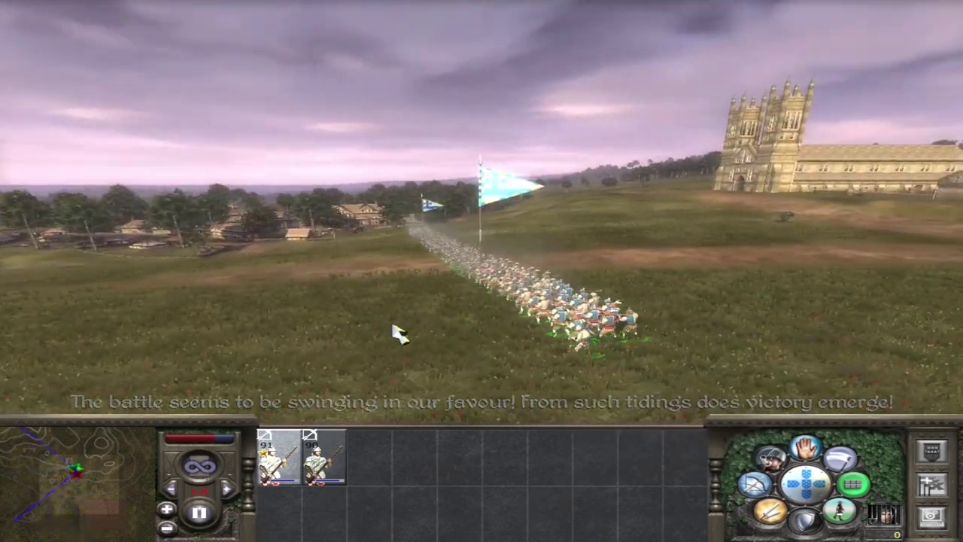
{"action": "key", "text": "Left"}
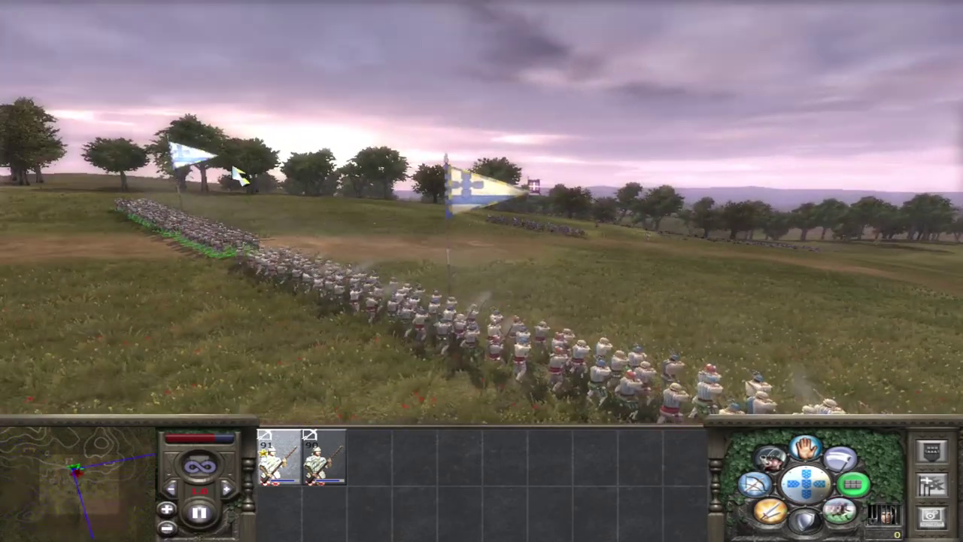
{"action": "right_click", "coordinate": [490, 271]}
{"action": "right_click", "coordinate": [490, 271]}
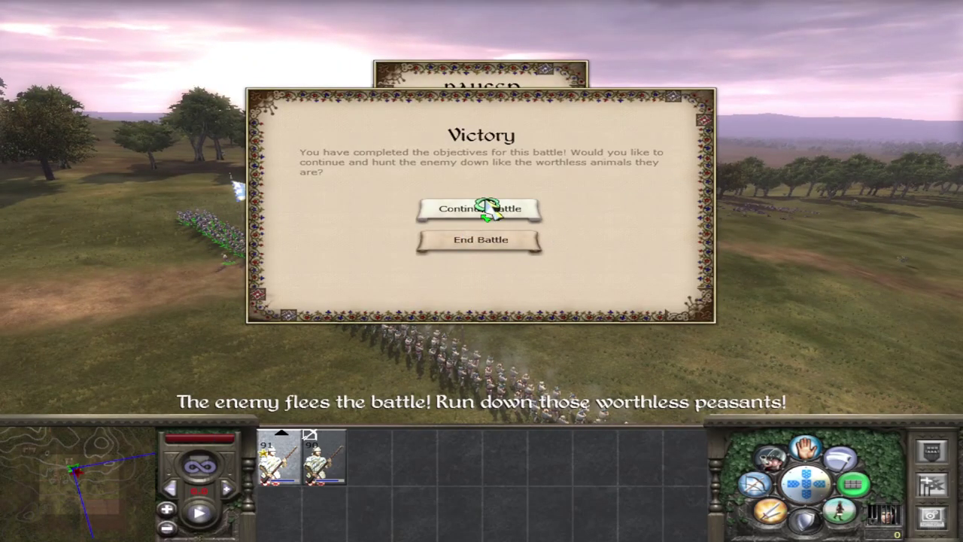
{"action": "left_click", "coordinate": [488, 209]}
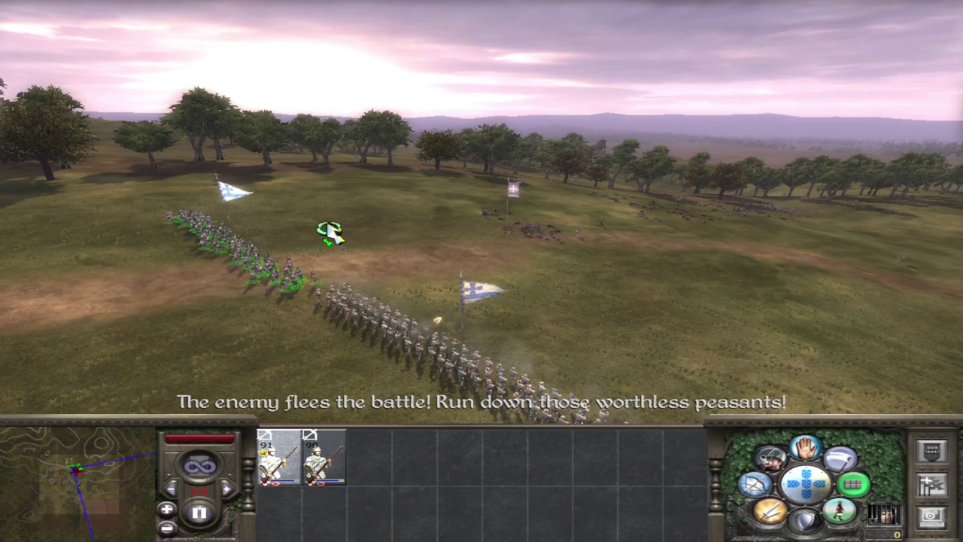
{"action": "key", "text": "q"}
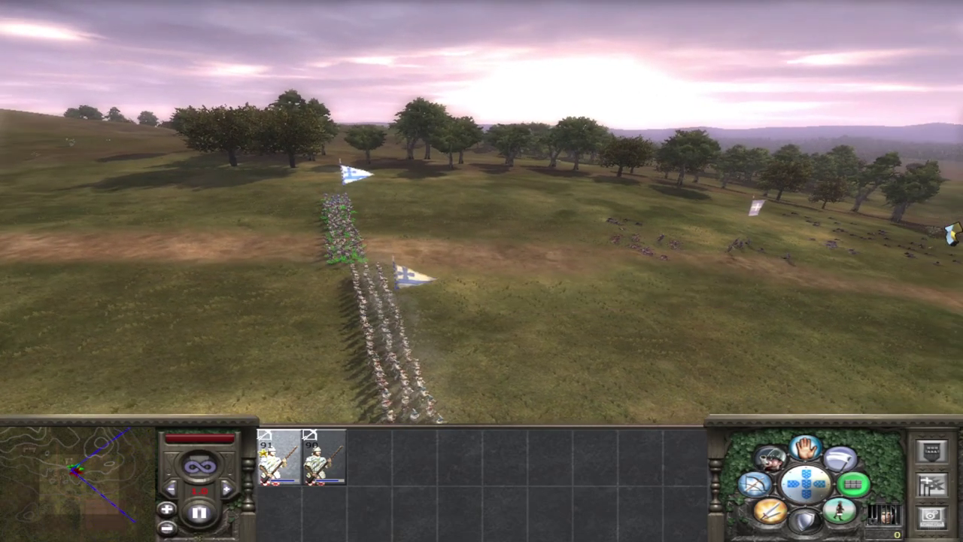
{"action": "key", "text": "e"}
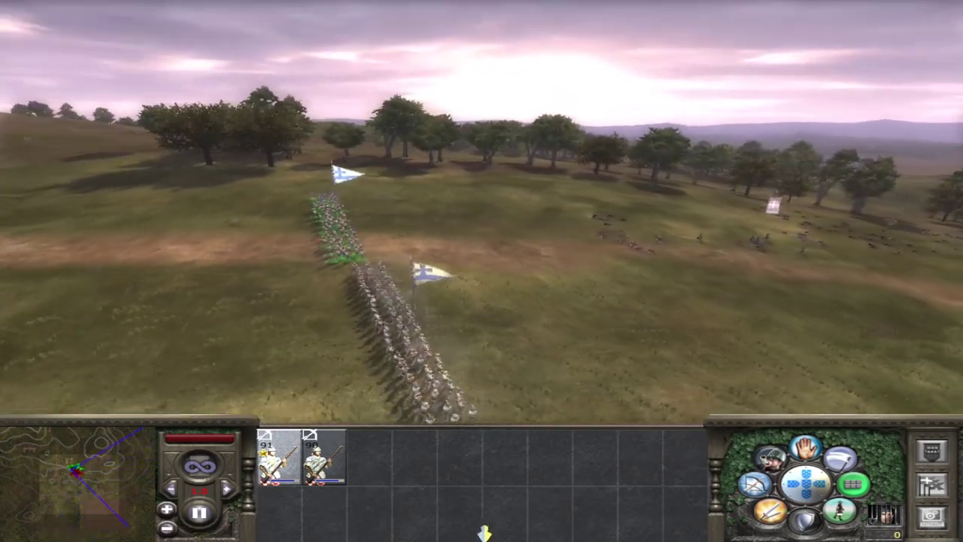
Inspect the Musketeers' ranks up close without gunpowder_unit or fire_by_rank, viewing the firing lines along the flank and from behind.
{"action": "scroll", "coordinate": [475, 419], "scroll_direction": "up", "scroll_amount": 5}
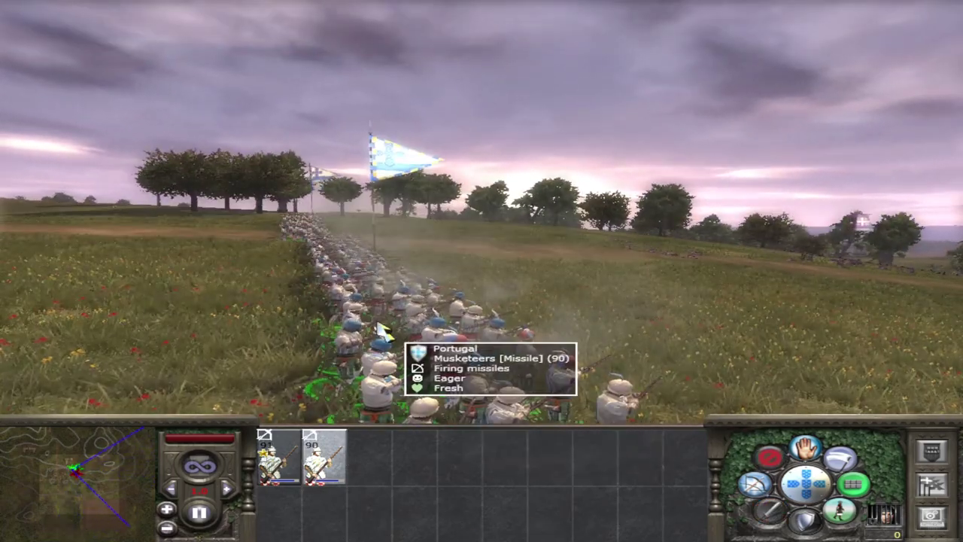
{"action": "key", "text": "q"}
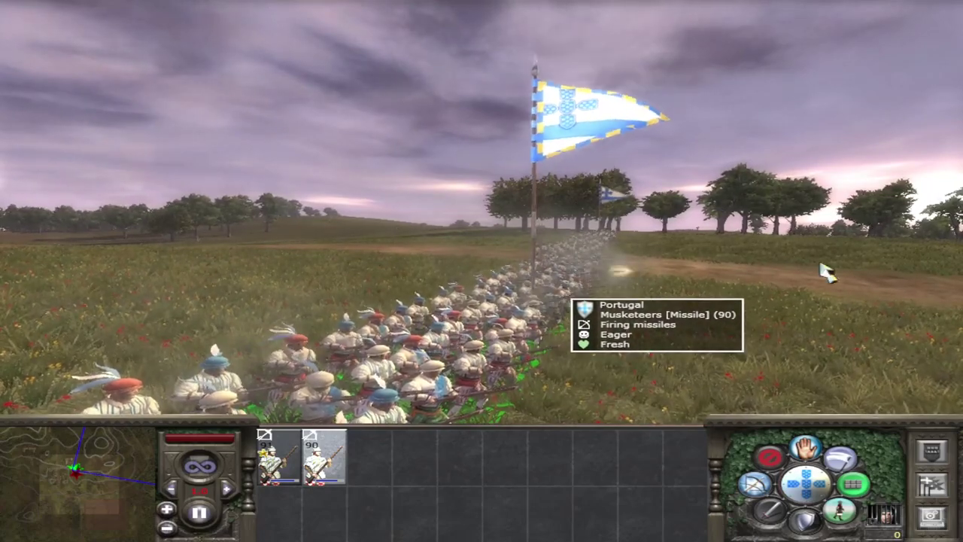
{"action": "key", "text": "e"}
{"action": "key", "text": "e"}
{"action": "key", "text": "q"}
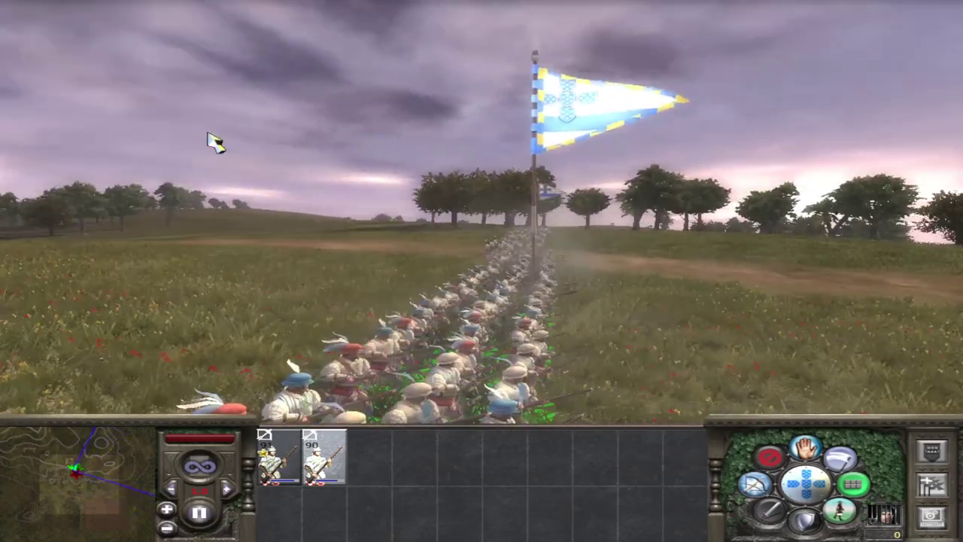
{"action": "key", "text": "e"}
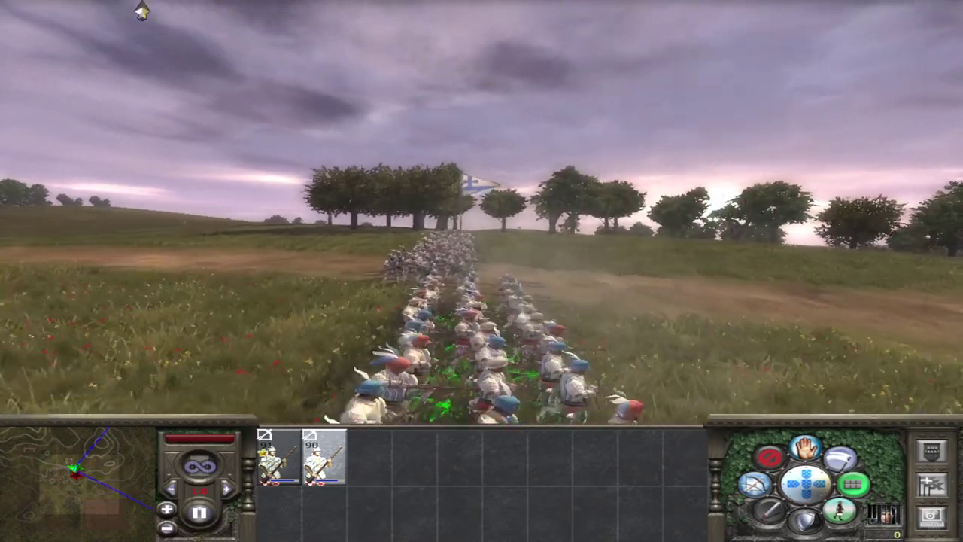
{"action": "key", "text": "e"}
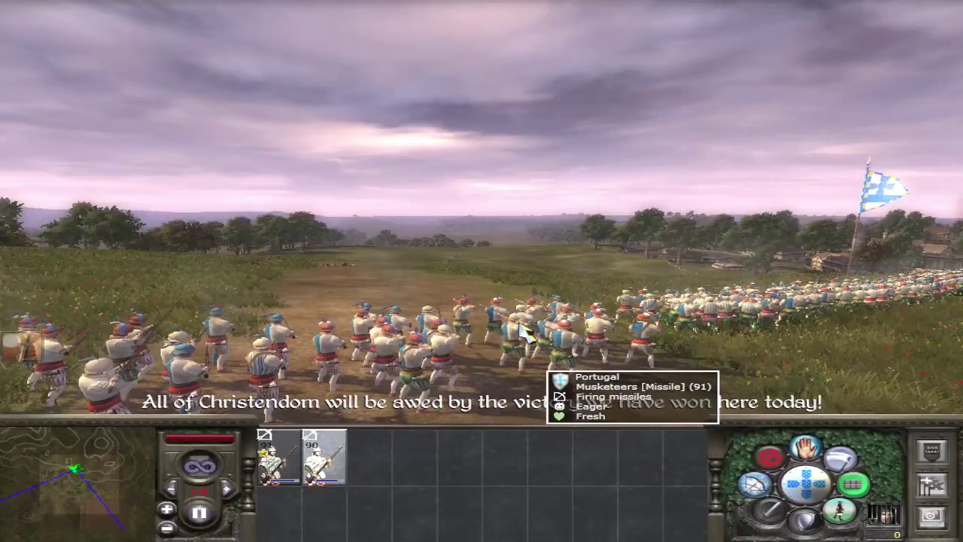
{"action": "mouse_move", "coordinate": [7, 222]}
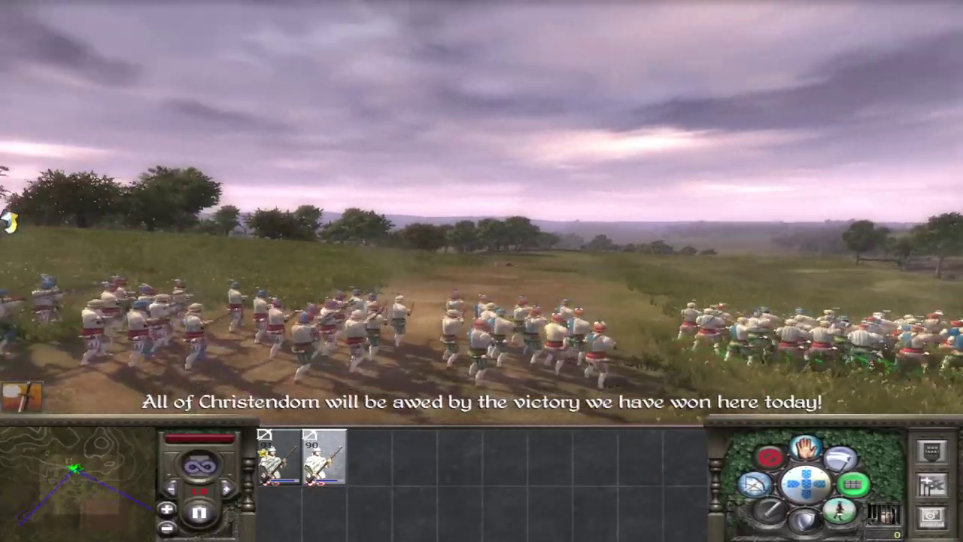
{"action": "key", "text": "e"}
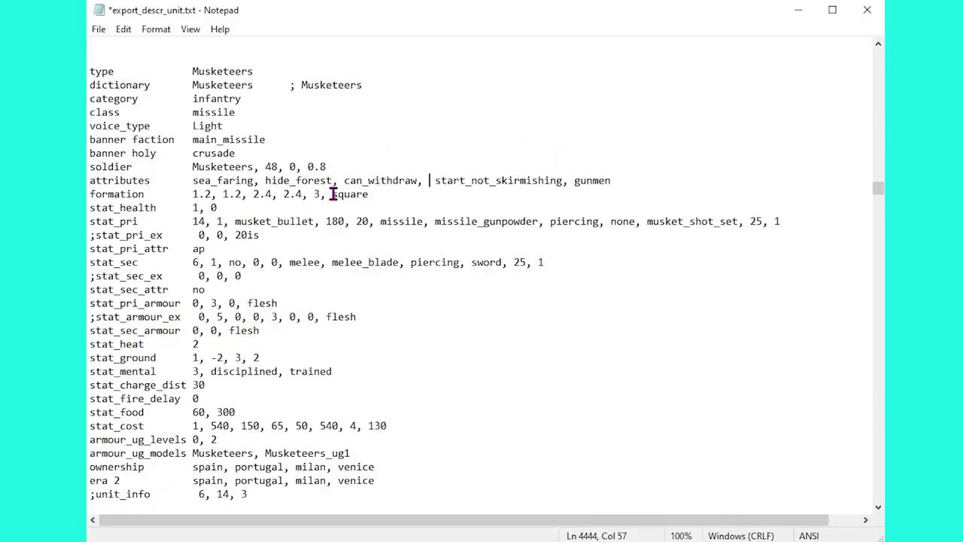
Back in the unit file, add gunpowder_unit to the Musketeers' attributes and set the formation's number of ranks to 2.
{"action": "type", "text": "gunpowder_unit,"}
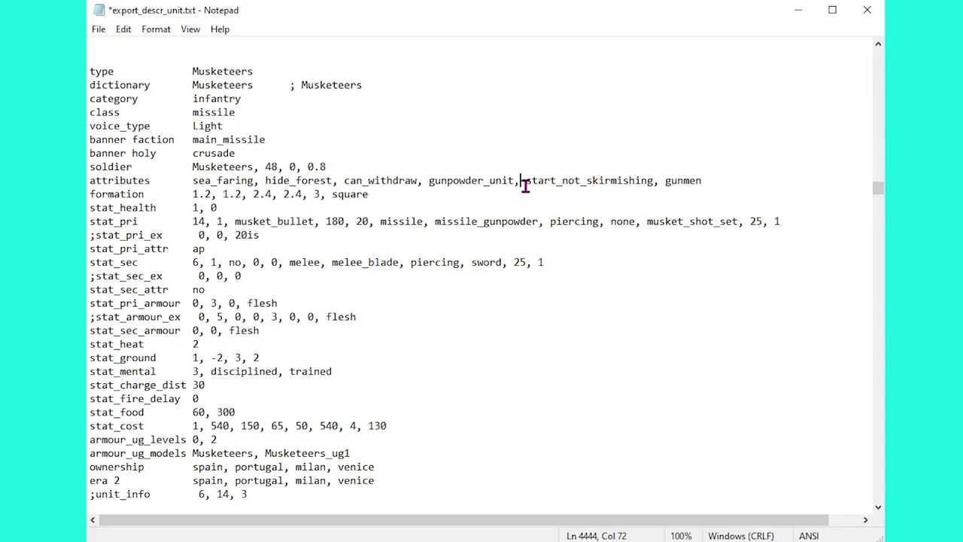
{"action": "key", "text": "Down"}
{"action": "key", "text": "shift+Home"}
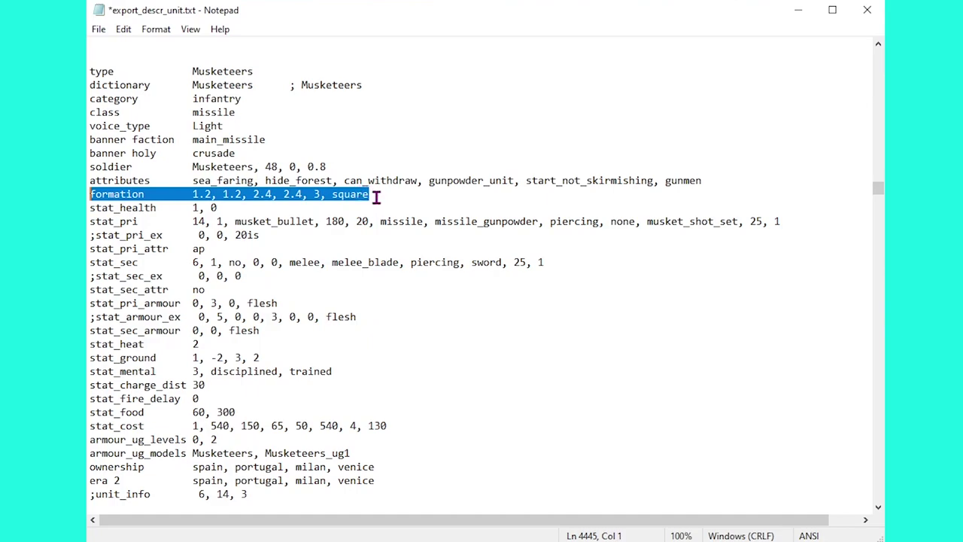
{"action": "left_click", "coordinate": [319, 194]}
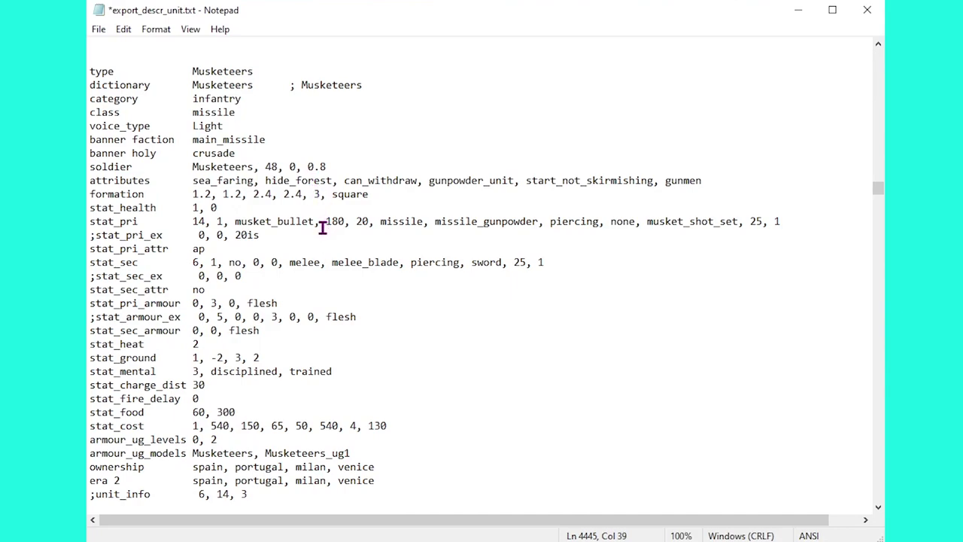
{"action": "key", "text": "BackSpace"}
{"action": "type", "text": "2"}
Set the Musketeers' formation spacing values to 1.0, 1.0, 2.0, 2.0.
{"action": "left_click", "coordinate": [192, 194]}
{"action": "left_click_drag", "start_coordinate": [192, 194], "coordinate": [308, 194]}
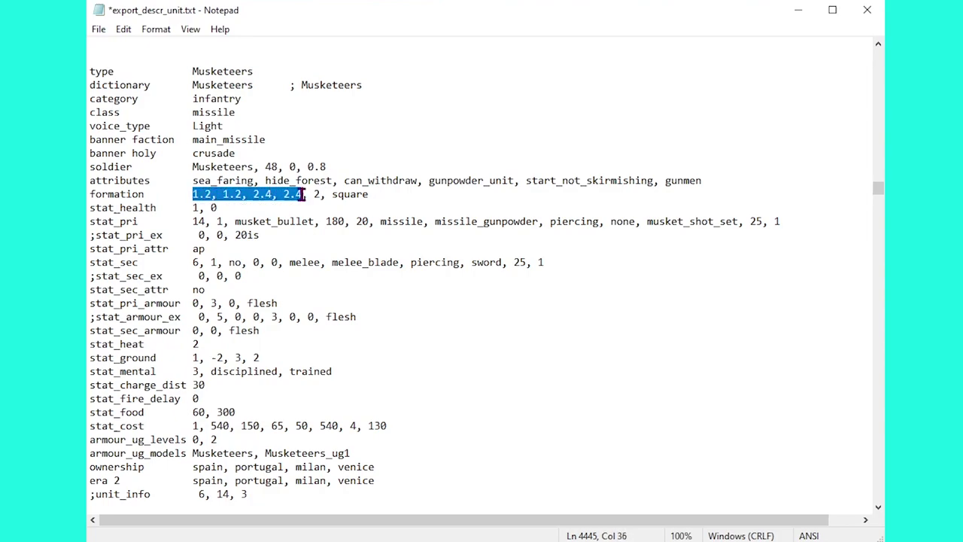
{"action": "left_click", "coordinate": [211, 194]}
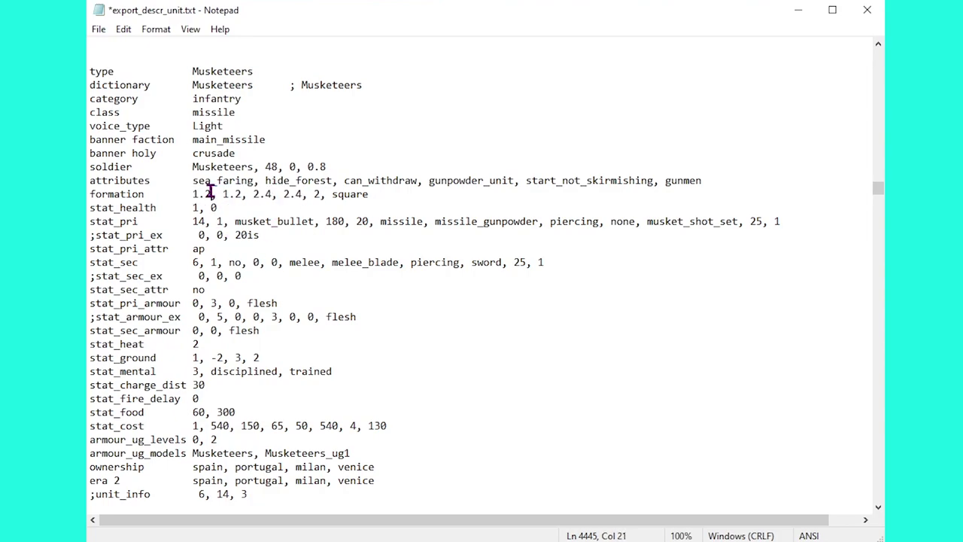
{"action": "key", "text": "BackSpace"}
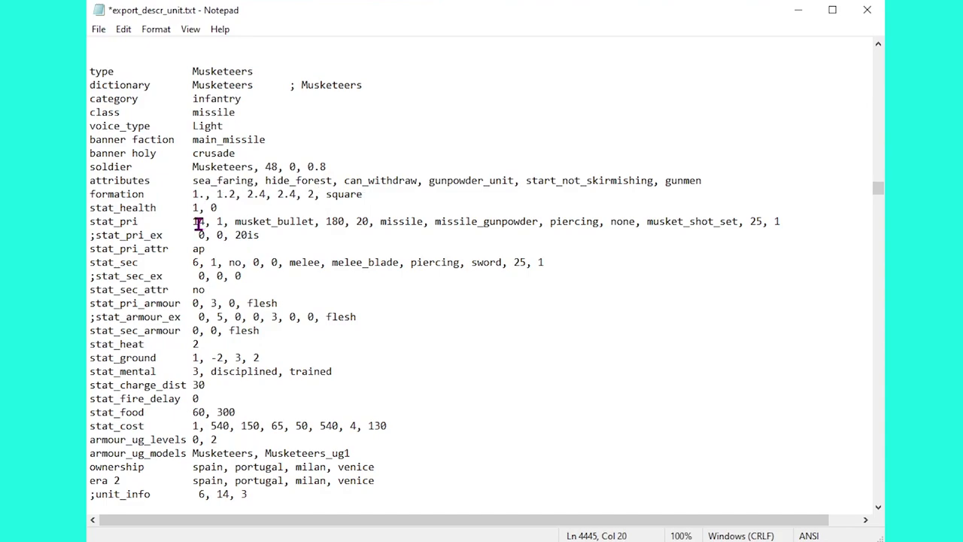
{"action": "type", "text": "0"}
{"action": "left_click", "coordinate": [239, 193]}
{"action": "key", "text": "BackSpace"}
{"action": "type", "text": "0"}
{"action": "key", "text": "BackSpace"}
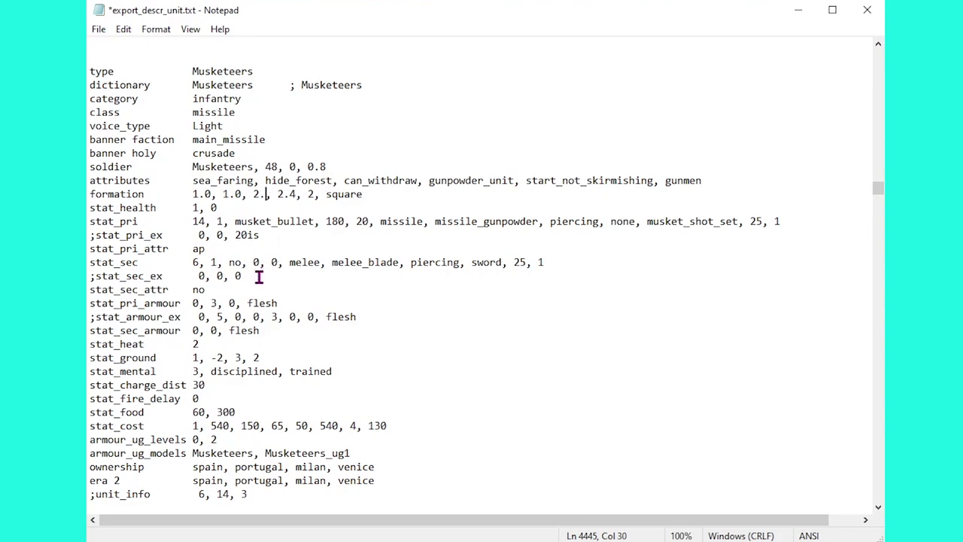
{"action": "type", "text": "0"}
{"action": "left_click", "coordinate": [298, 196]}
{"action": "key", "text": "BackSpace"}
{"action": "type", "text": "0"}
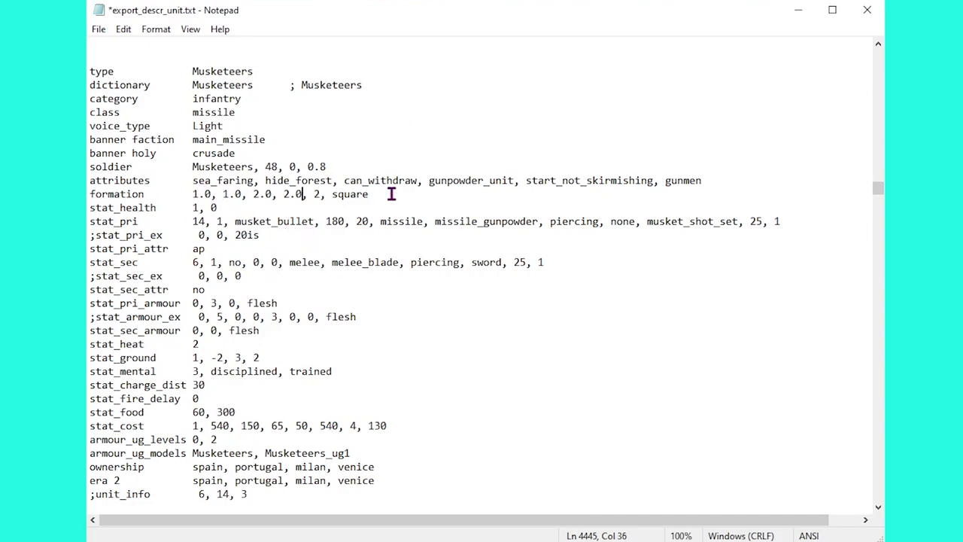
{"action": "left_click_drag", "start_coordinate": [388, 195], "coordinate": [89, 196]}
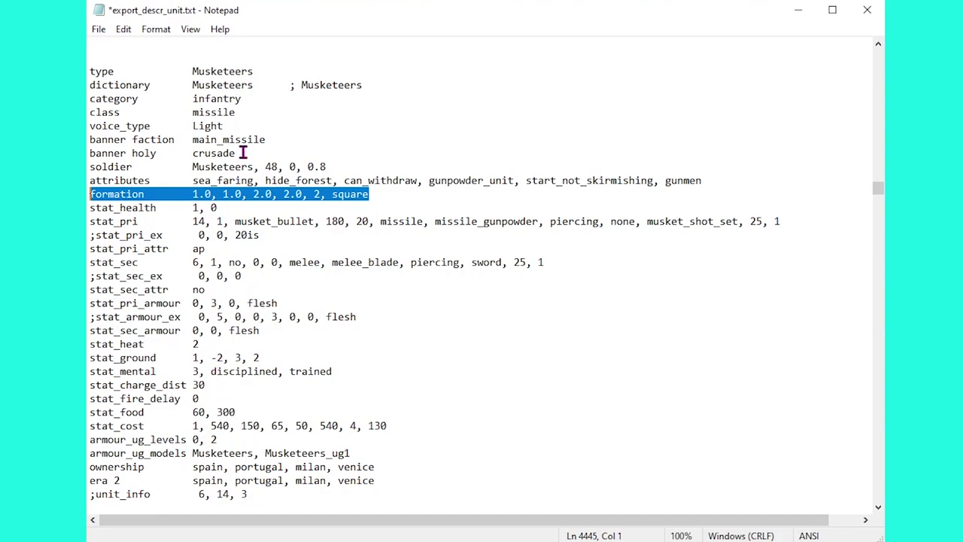
Set the training value in the Musketeers' stat_mental line to highly_trained, keeping disciplined.
{"action": "left_click_drag", "start_coordinate": [278, 371], "coordinate": [211, 371]}
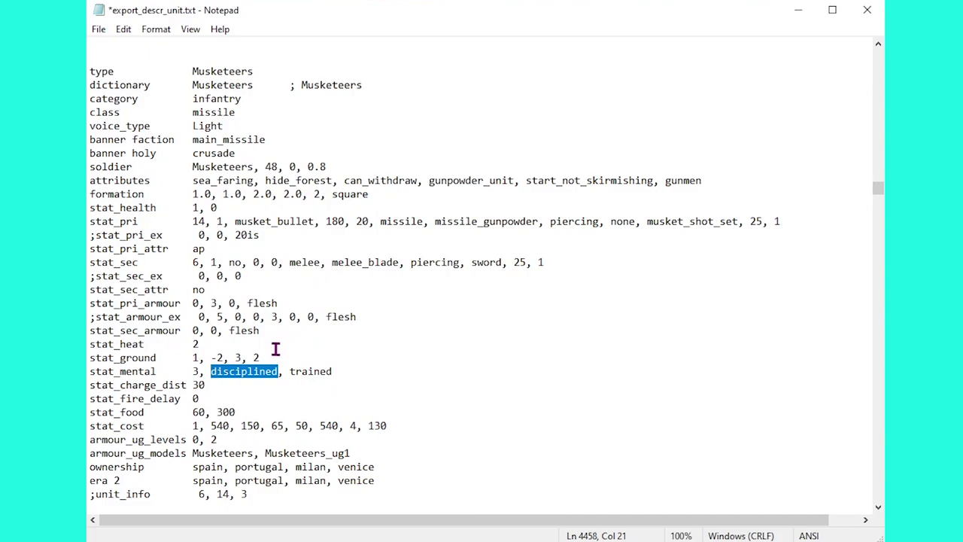
{"action": "scroll", "coordinate": [279, 356], "scroll_direction": "down", "scroll_amount": 9}
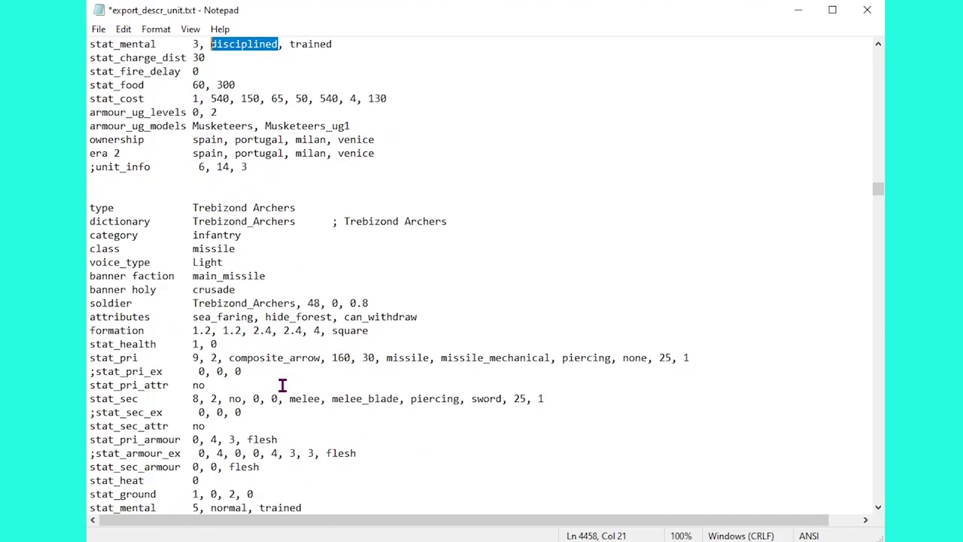
{"action": "scroll", "coordinate": [301, 399], "scroll_direction": "up", "scroll_amount": 7}
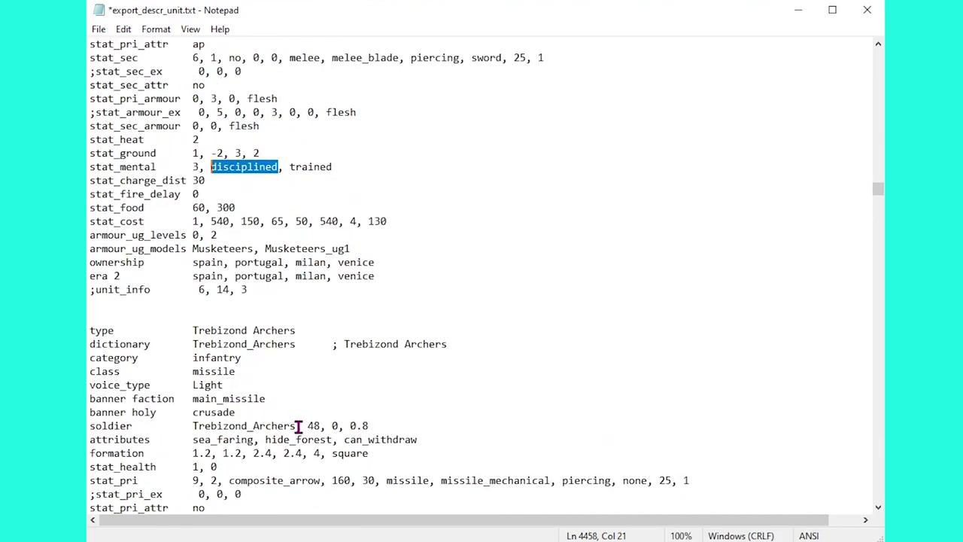
{"action": "scroll", "coordinate": [271, 301], "scroll_direction": "up", "scroll_amount": 1}
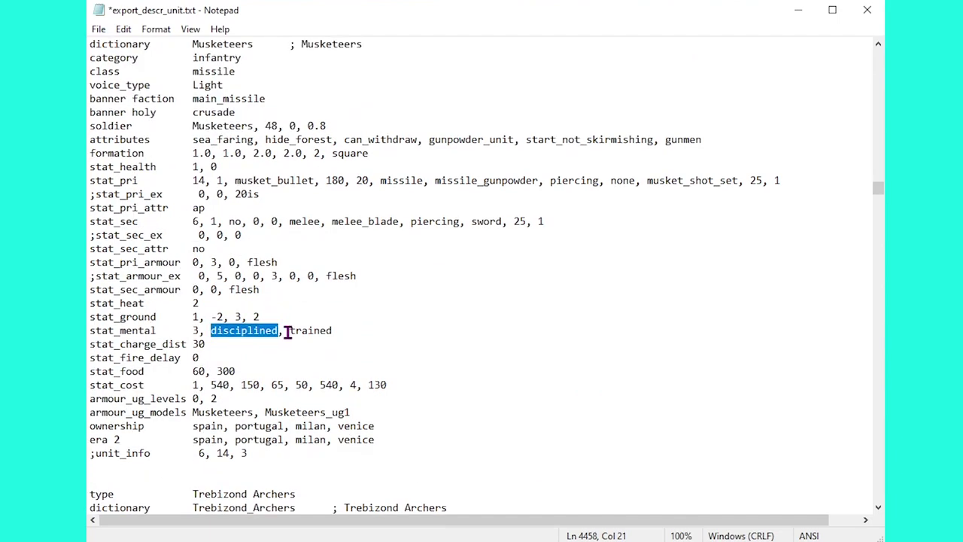
{"action": "left_click", "coordinate": [289, 332]}
{"action": "type", "text": "highk"}
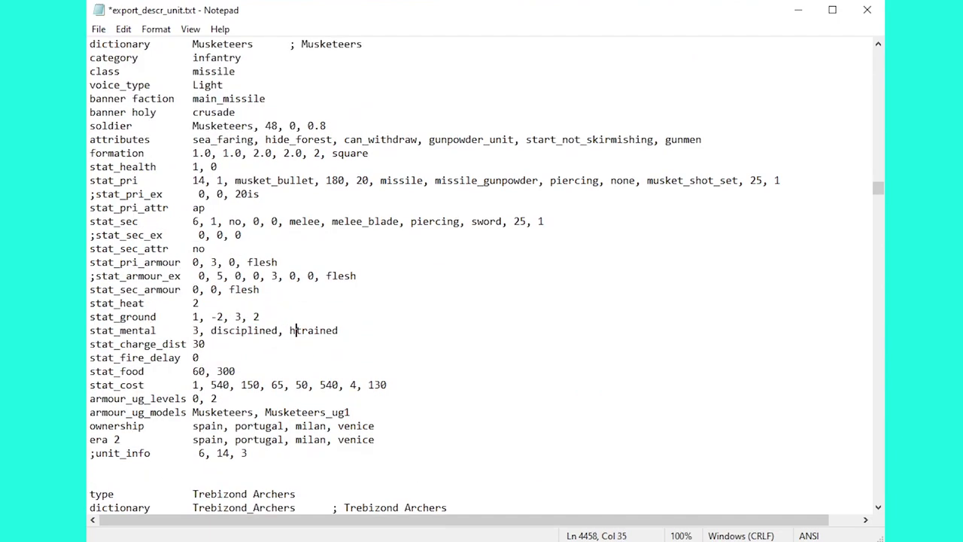
{"action": "key", "text": "BackSpace"}
{"action": "type", "text": "ly_"}
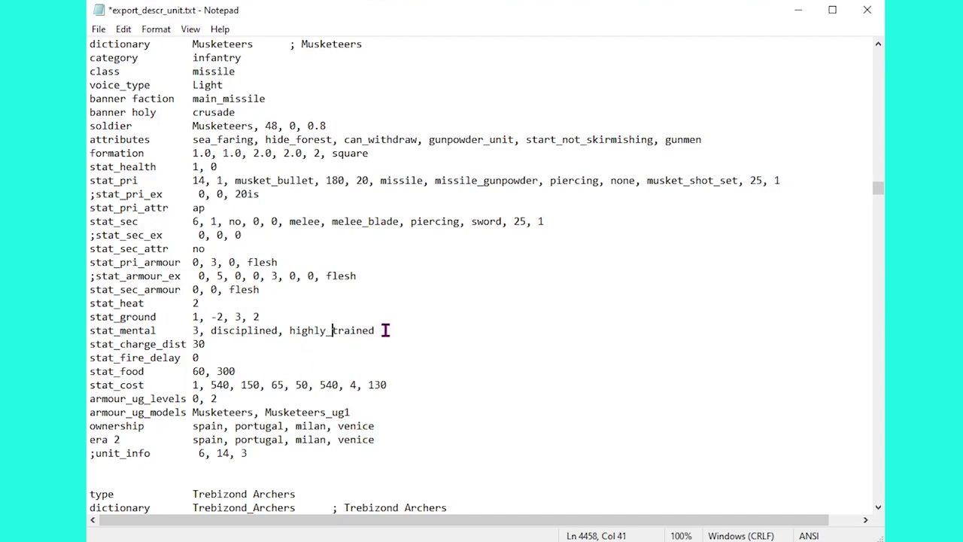
Add an officer line directly below the soldier line in the Musketeers entry.
{"action": "scroll", "coordinate": [377, 337], "scroll_direction": "up", "scroll_amount": 2}
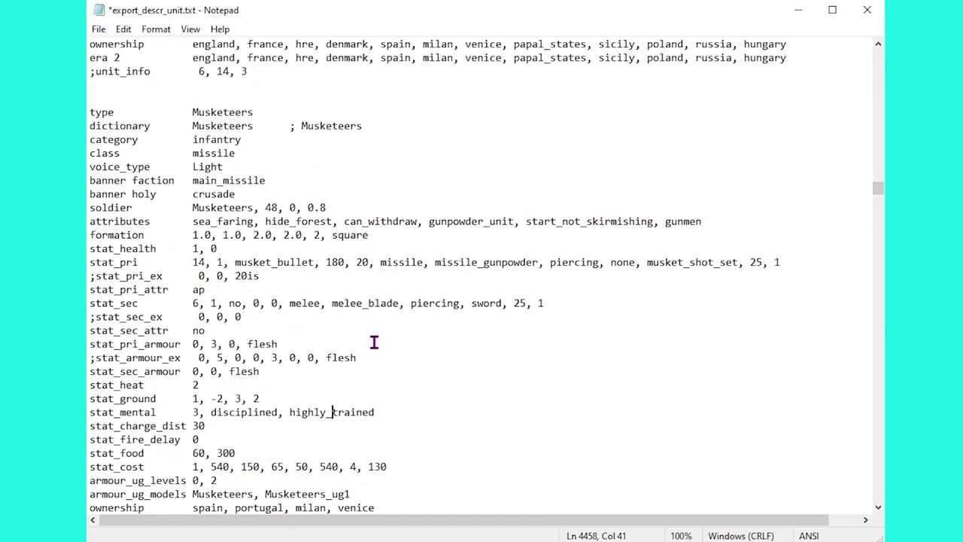
{"action": "scroll", "coordinate": [383, 400], "scroll_direction": "down", "scroll_amount": 1}
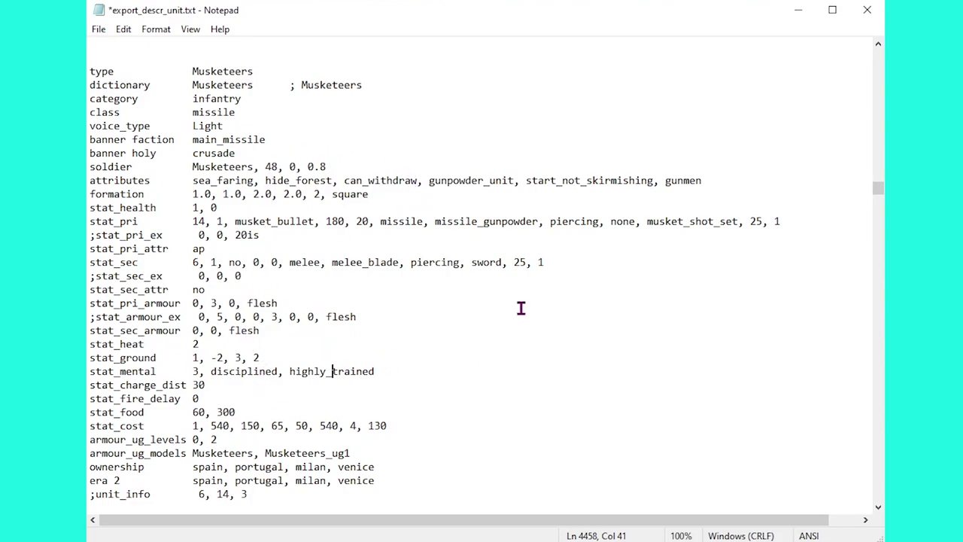
{"action": "scroll", "coordinate": [520, 308], "scroll_direction": "up", "scroll_amount": 2}
{"action": "left_click", "coordinate": [353, 245]}
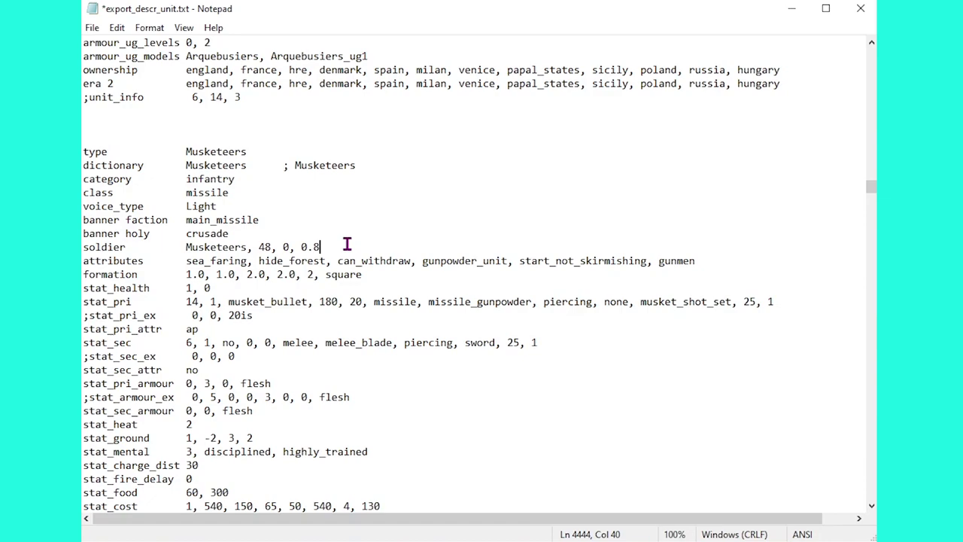
{"action": "key", "text": "Return"}
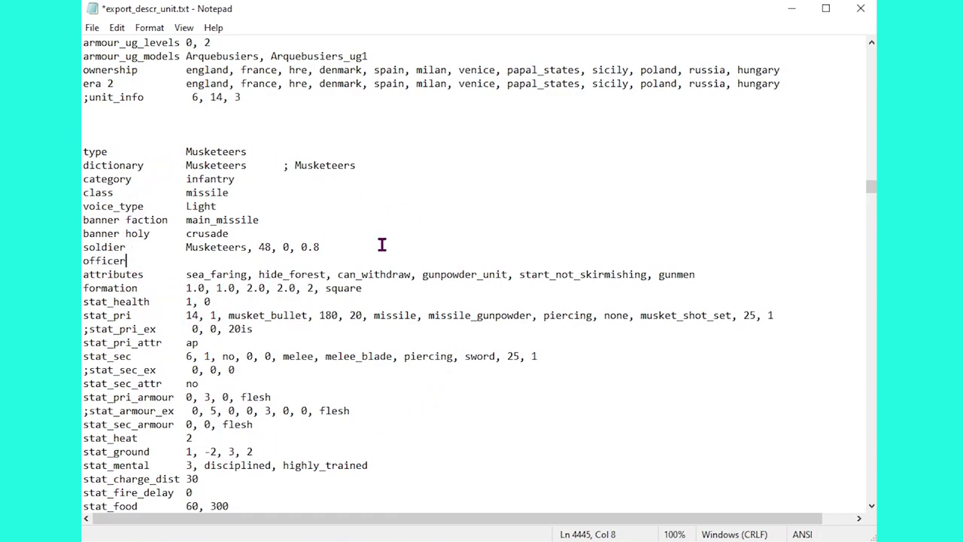
Copy the Musketeers_ug1 model name from the armour_ug_models line into the new officer line, tabbed into the value column.
{"action": "scroll", "coordinate": [331, 323], "scroll_direction": "up", "scroll_amount": 7}
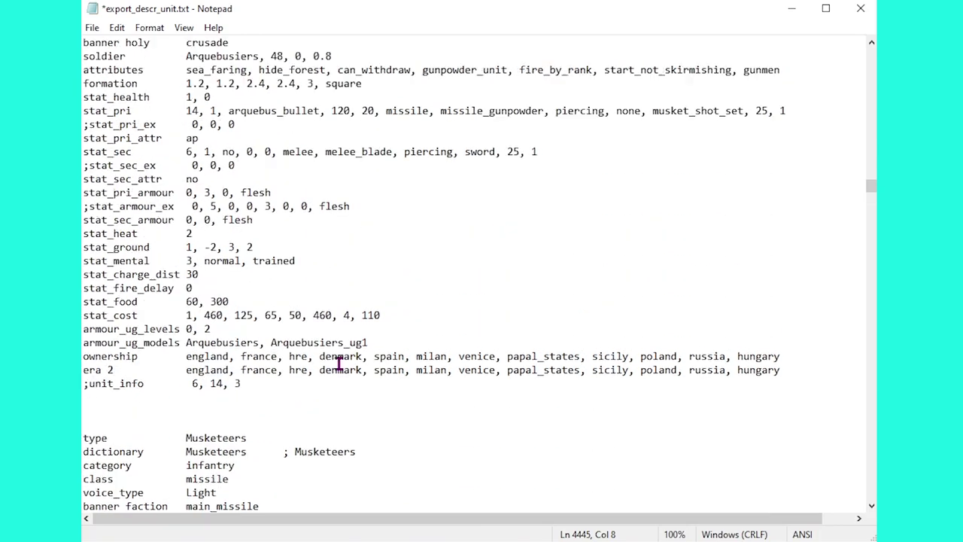
{"action": "scroll", "coordinate": [336, 365], "scroll_direction": "up", "scroll_amount": 3}
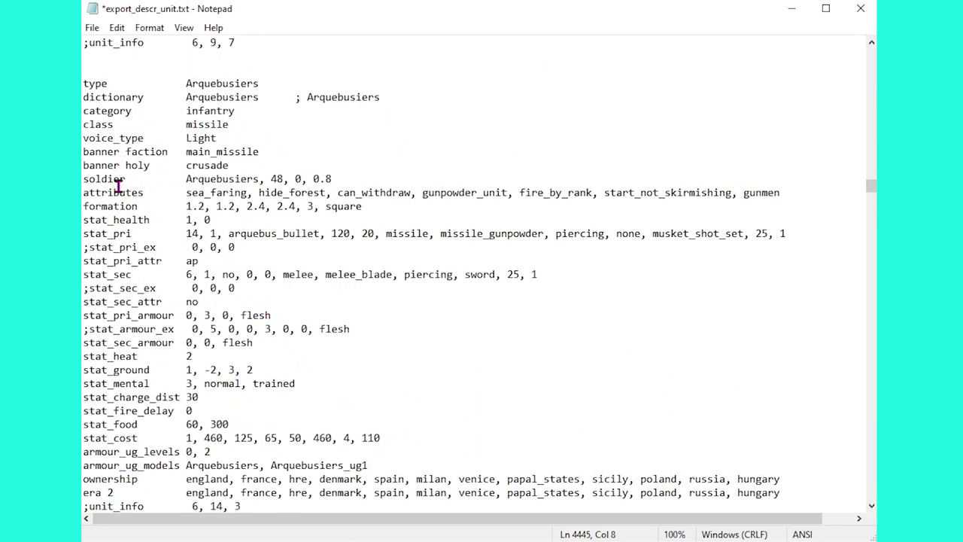
{"action": "scroll", "coordinate": [315, 271], "scroll_direction": "down", "scroll_amount": 10}
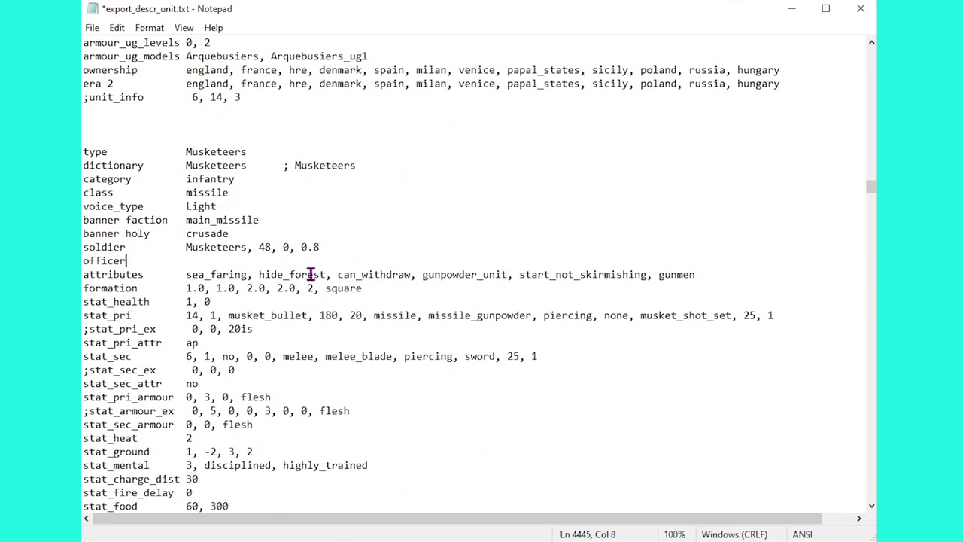
{"action": "scroll", "coordinate": [310, 275], "scroll_direction": "down", "scroll_amount": 3}
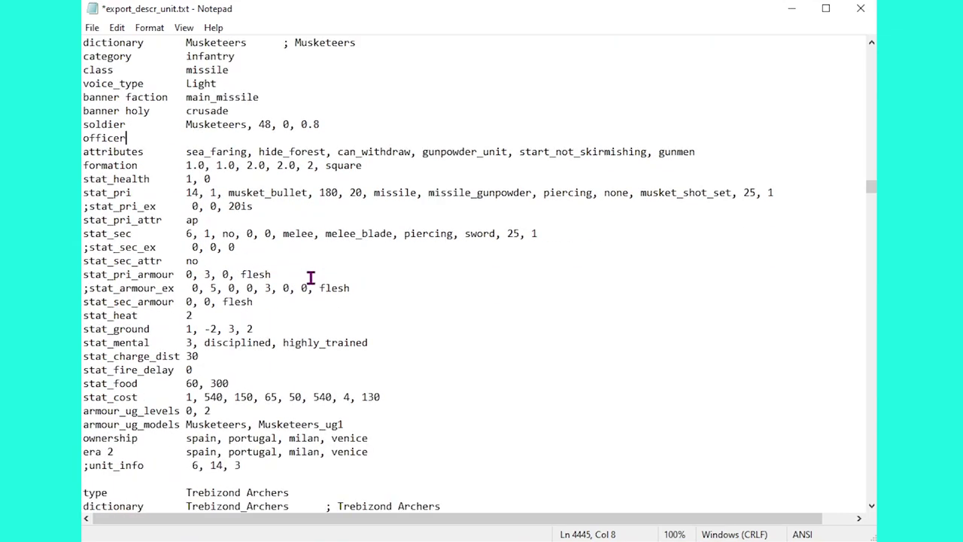
{"action": "left_click_drag", "start_coordinate": [344, 424], "coordinate": [260, 423]}
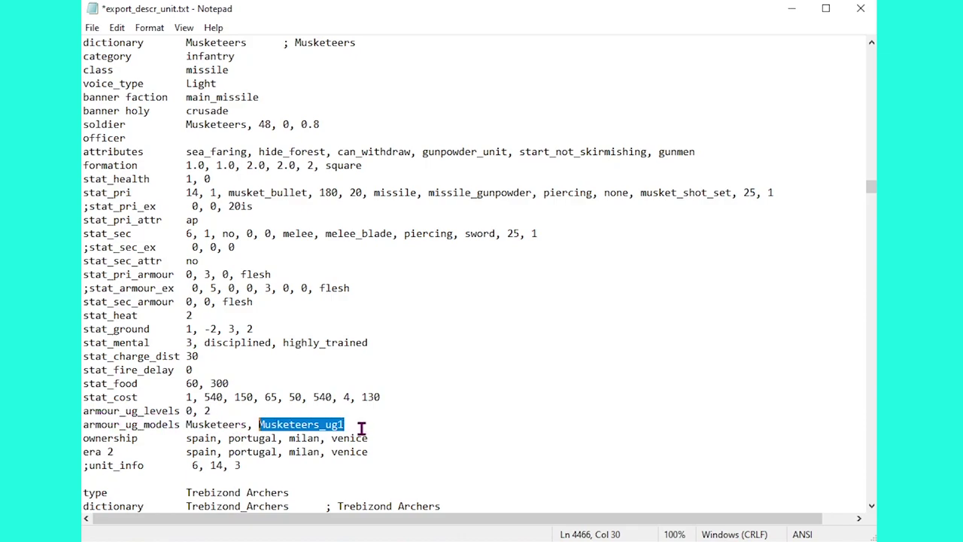
{"action": "scroll", "coordinate": [272, 291], "scroll_direction": "up", "scroll_amount": 2}
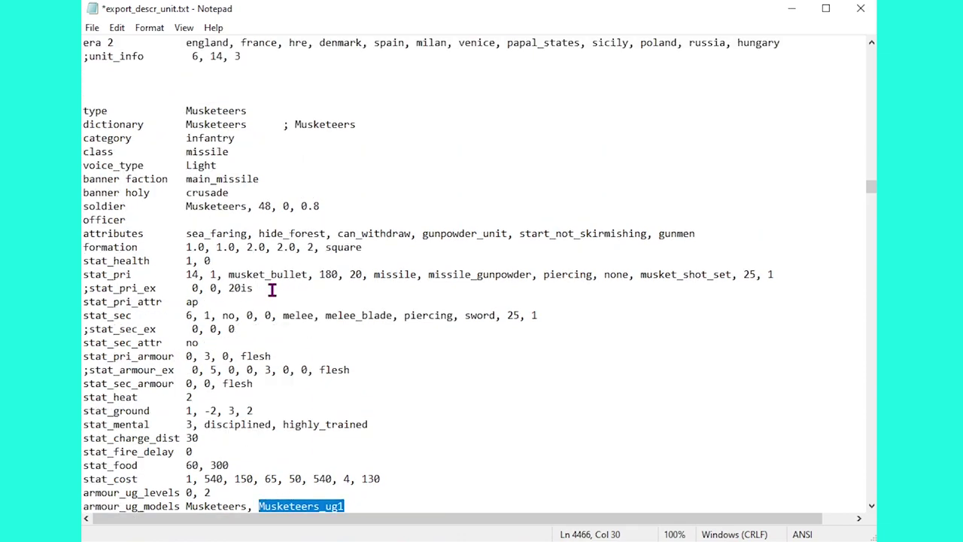
{"action": "left_click", "coordinate": [175, 217]}
{"action": "key", "text": "Tab"}
{"action": "key", "text": "Tab"}
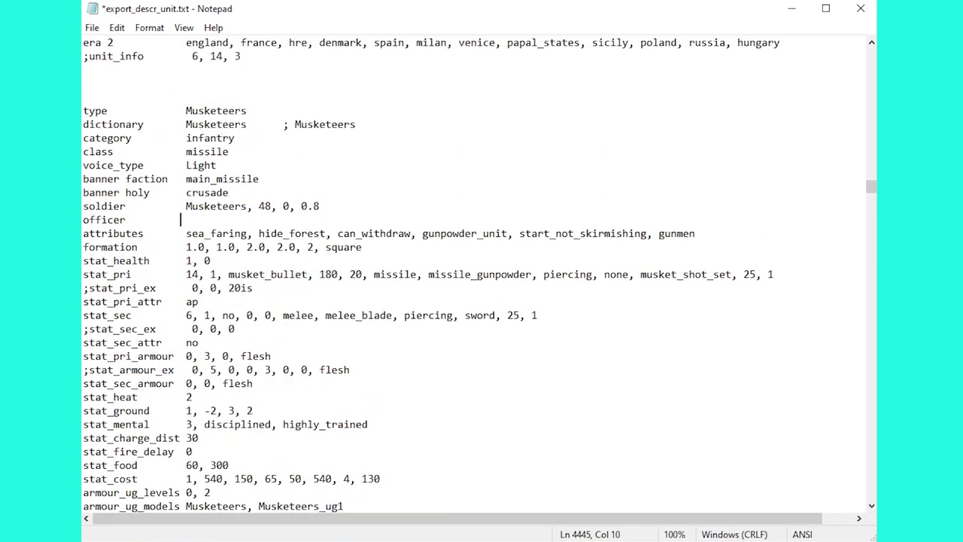
{"action": "type", "text": "Musketeers_ug1"}
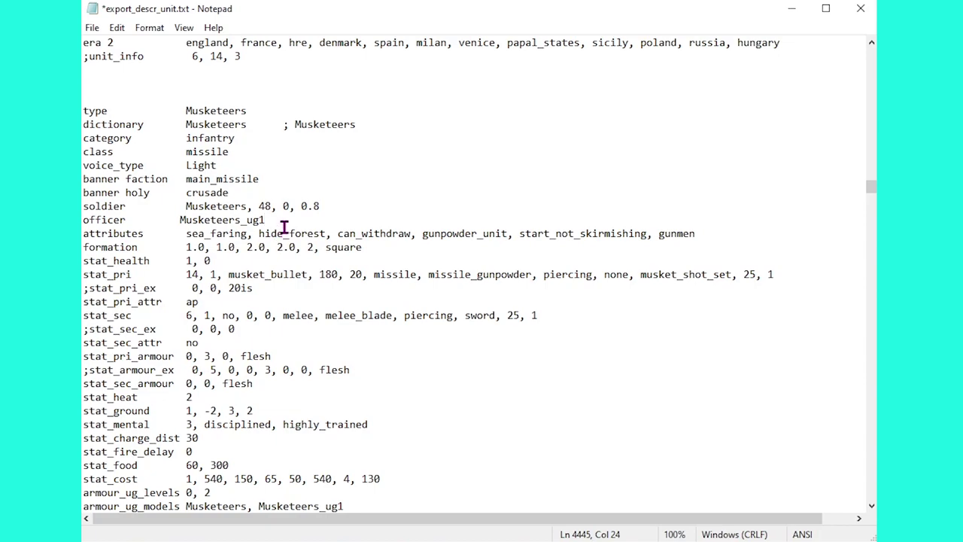
Duplicate the officer Musketeers_ug1 line twice directly beneath the first one.
{"action": "left_click_drag", "start_coordinate": [267, 219], "coordinate": [84, 219]}
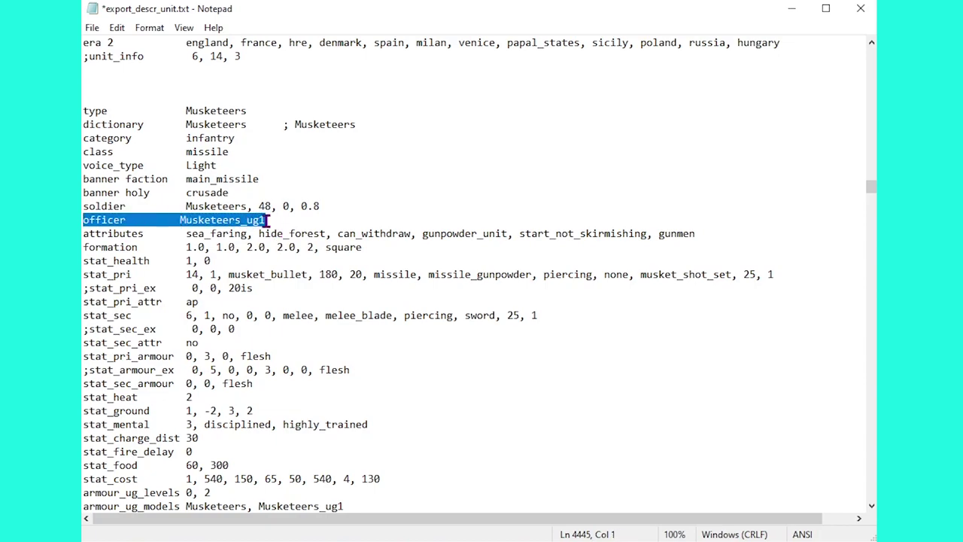
{"action": "left_click", "coordinate": [285, 216]}
{"action": "key", "text": "Return"}
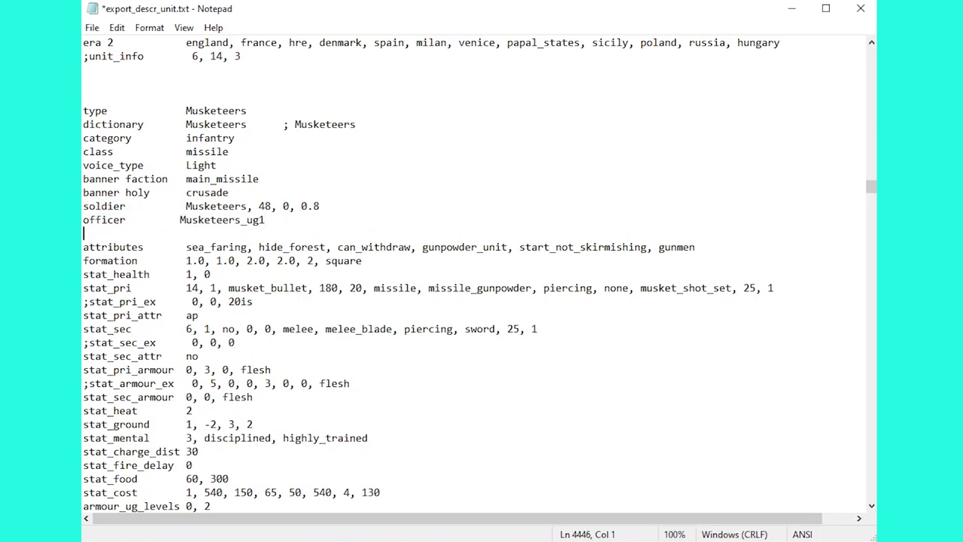
{"action": "type", "text": "officer\t\tMusketeers_ug1"}
{"action": "key", "text": "Return"}
{"action": "type", "text": "officer\t\tMusketeers_ug1"}
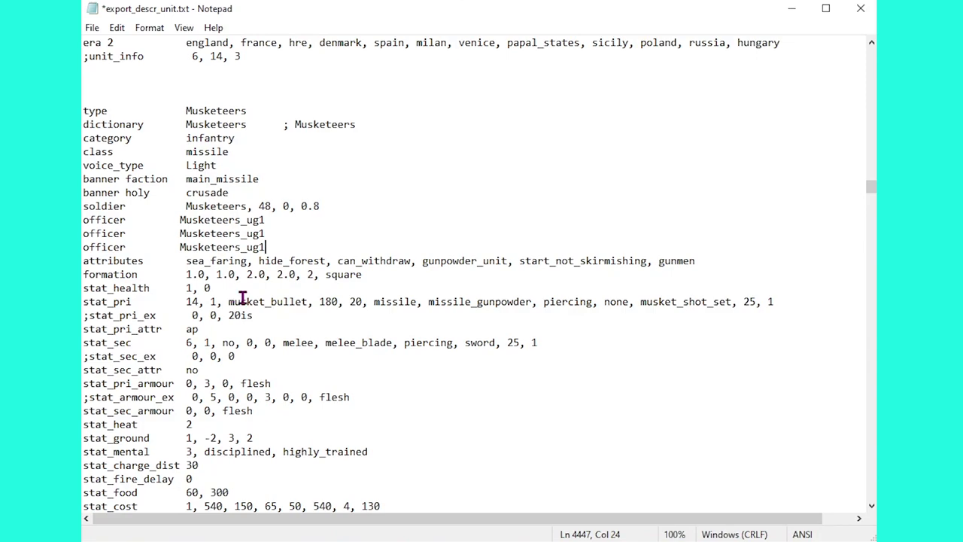
Set the second-to-last value of the Musketeers' stat_pri line to 1 and save the unit file.
{"action": "double_click", "coordinate": [749, 301]}
{"action": "type", "text": "1"}
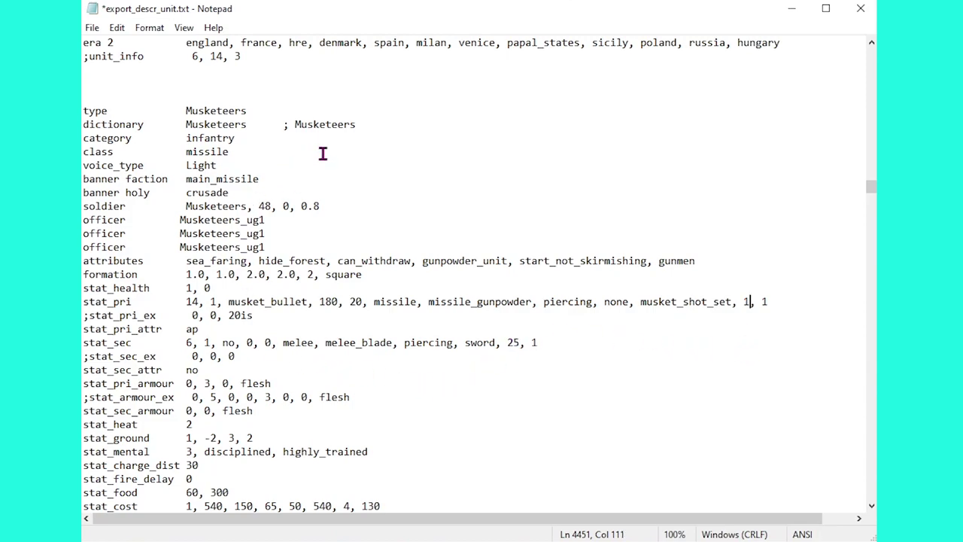
{"action": "left_click", "coordinate": [92, 27]}
{"action": "left_click", "coordinate": [116, 93]}
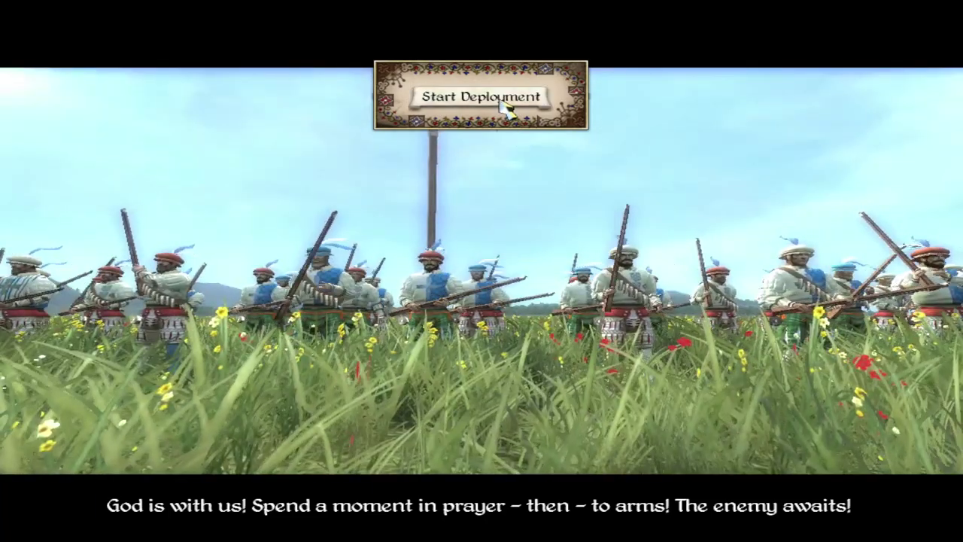
Enter deployment, select the Portuguese Musketeers, set their combat mode and start the one-on-one battle.
{"action": "left_click", "coordinate": [480, 96]}
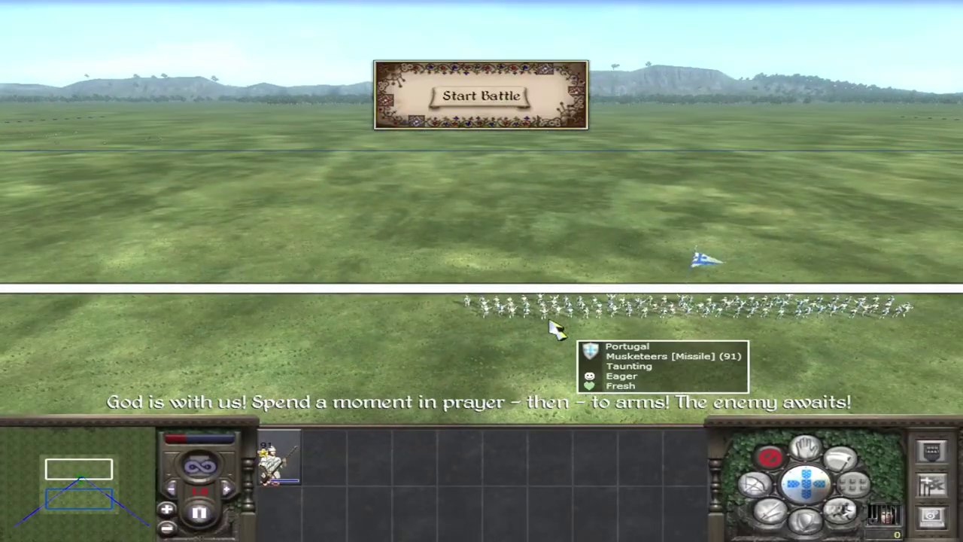
{"action": "left_click", "coordinate": [552, 323]}
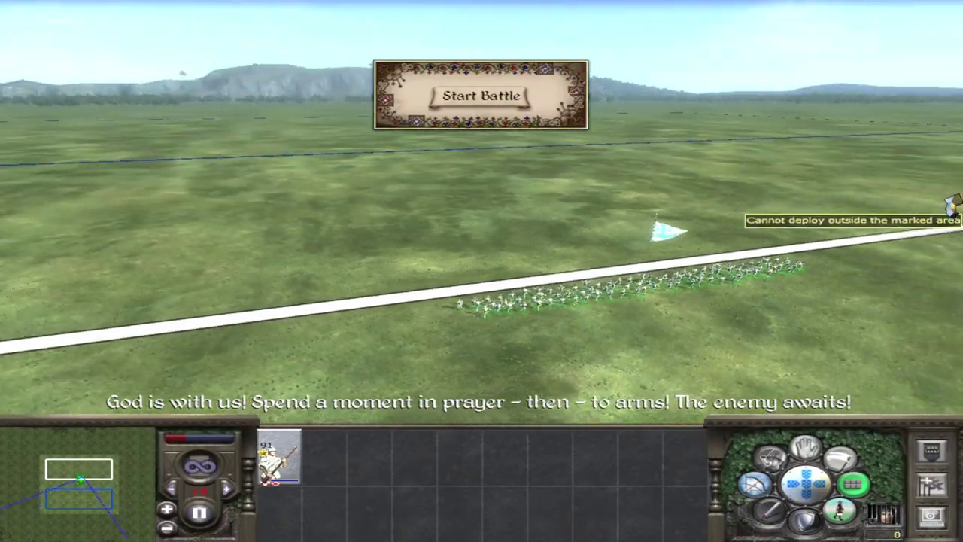
{"action": "left_click", "coordinate": [771, 513]}
{"action": "left_click", "coordinate": [776, 513]}
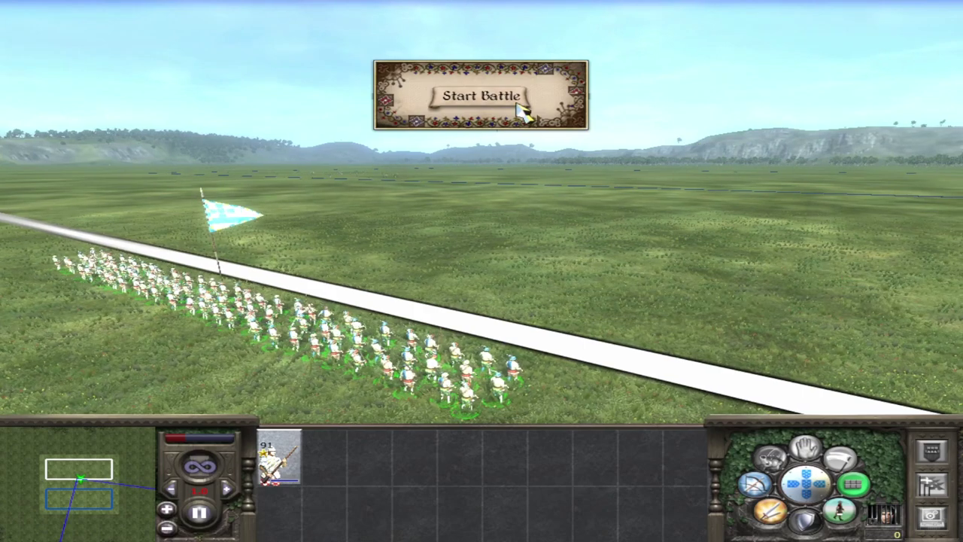
{"action": "left_click", "coordinate": [518, 105]}
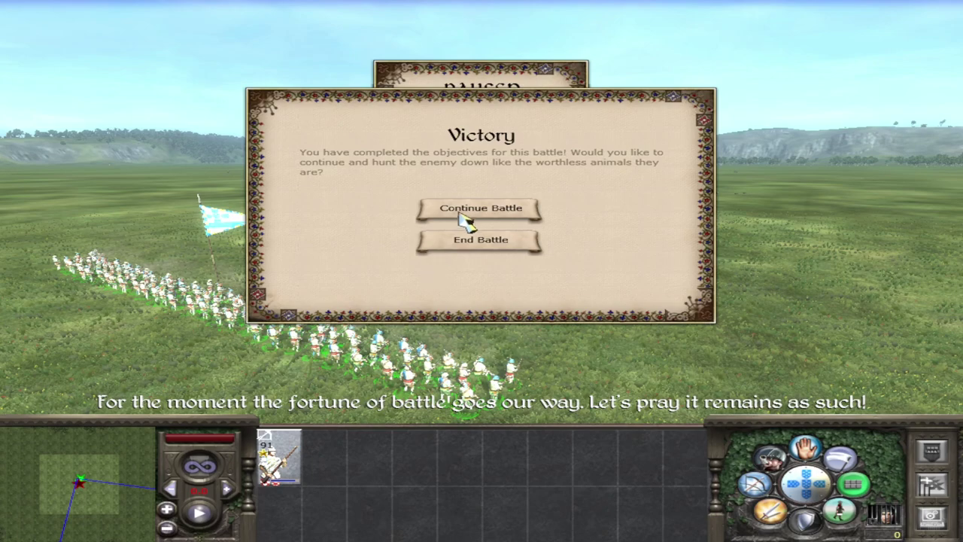
End the won battle and fight it again with the Musketeers selected, running at a faster speed.
{"action": "left_click", "coordinate": [483, 245]}
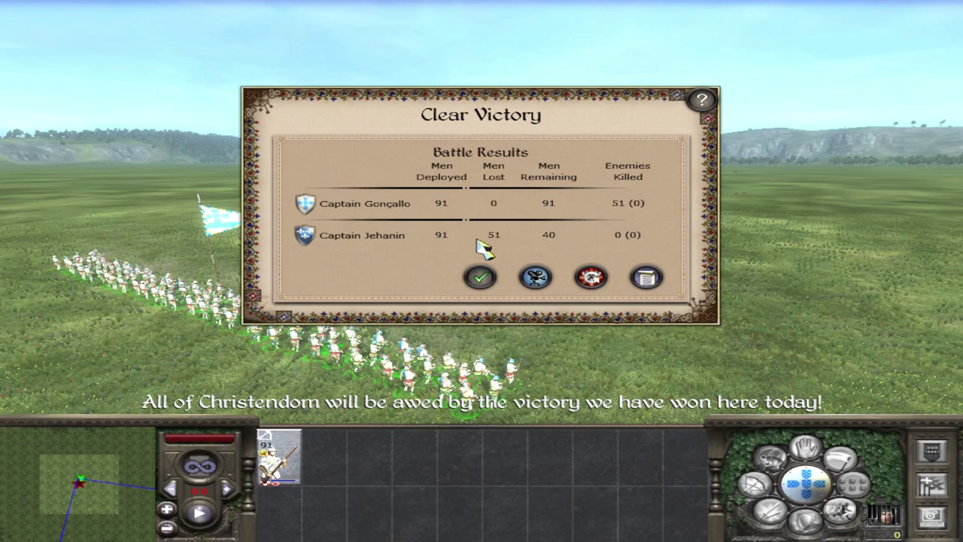
{"action": "left_click", "coordinate": [573, 278]}
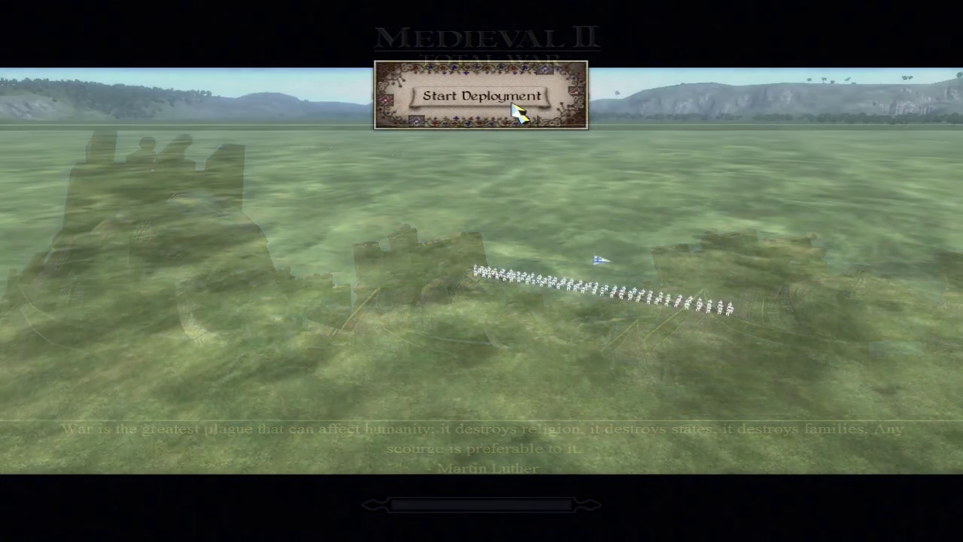
{"action": "left_click", "coordinate": [520, 113]}
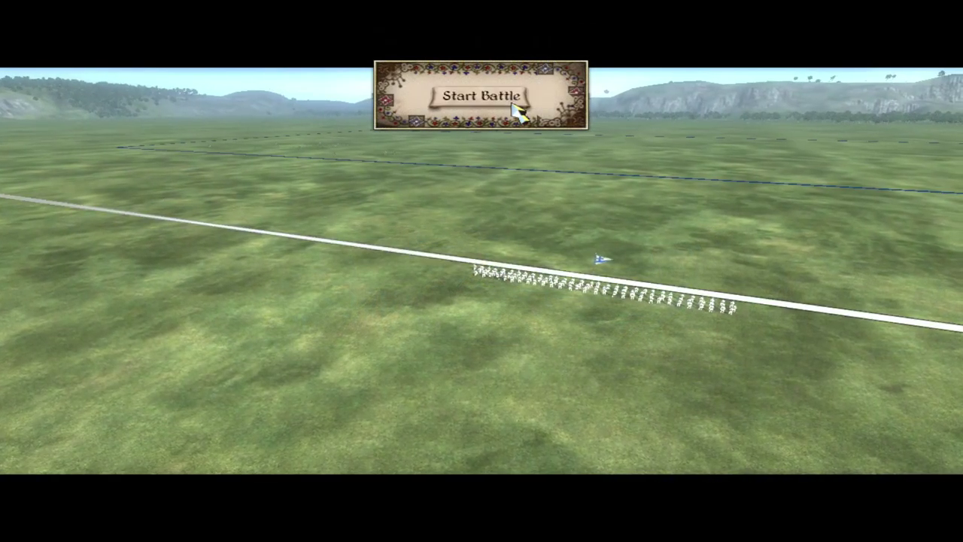
{"action": "left_click", "coordinate": [672, 289]}
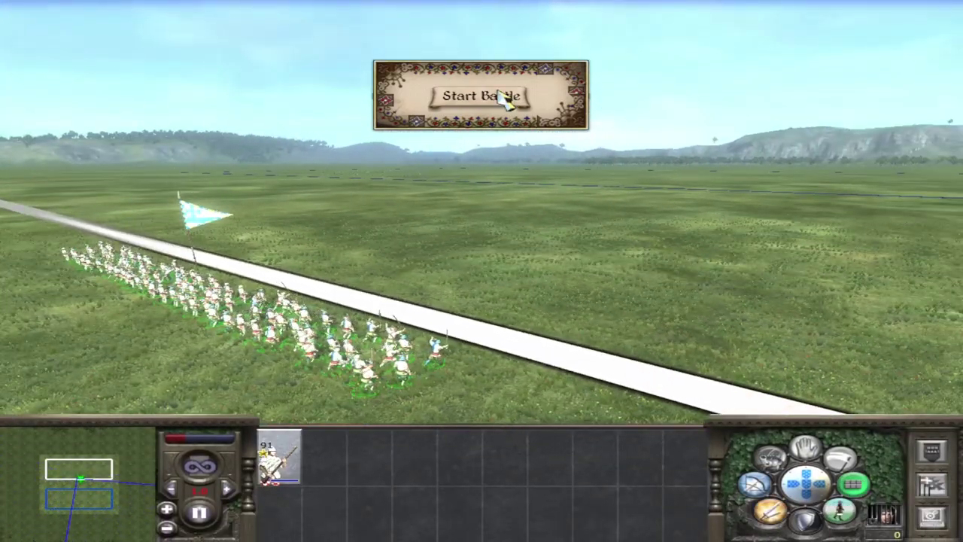
{"action": "left_click", "coordinate": [502, 99]}
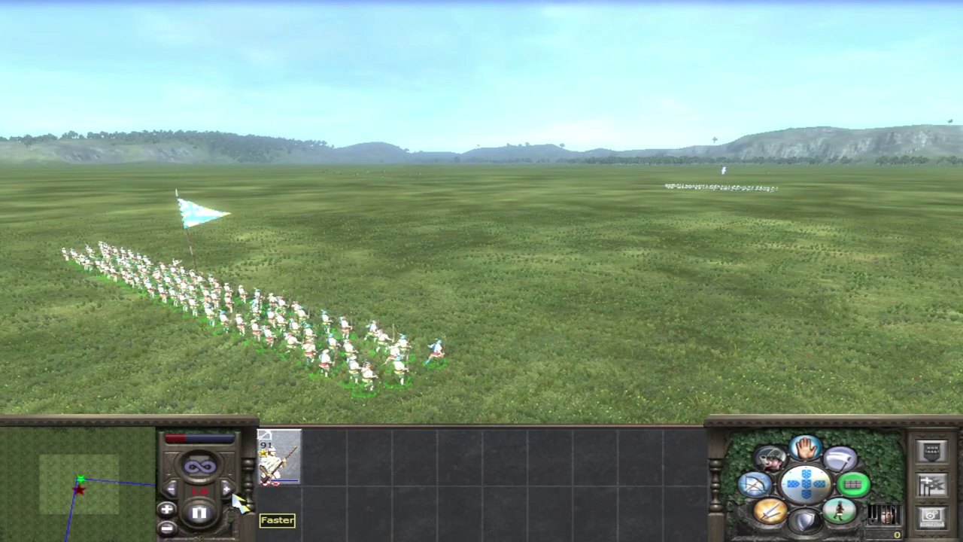
{"action": "left_click", "coordinate": [228, 492]}
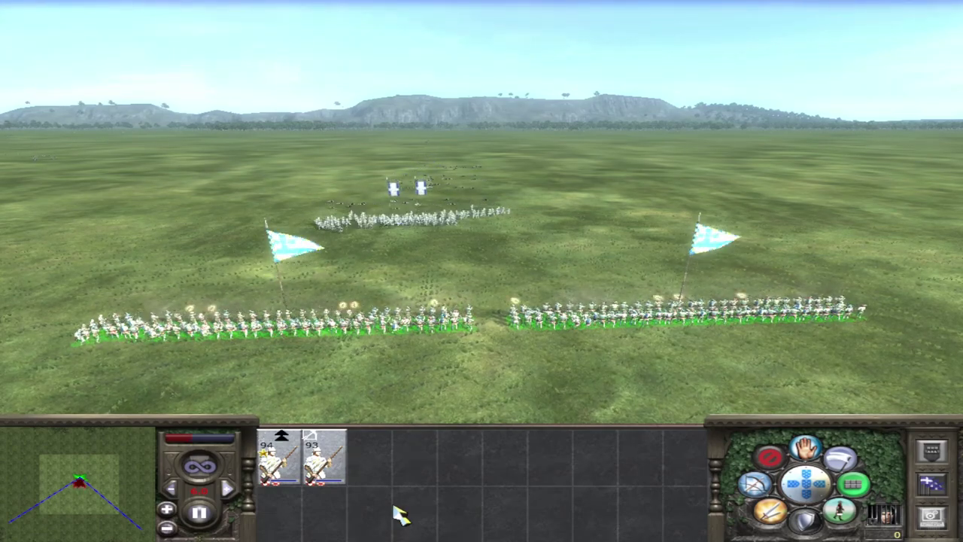
Exit the running battle with two Musketeers units and confirm leaving it.
{"action": "key", "text": "Up"}
{"action": "key", "text": "Escape"}
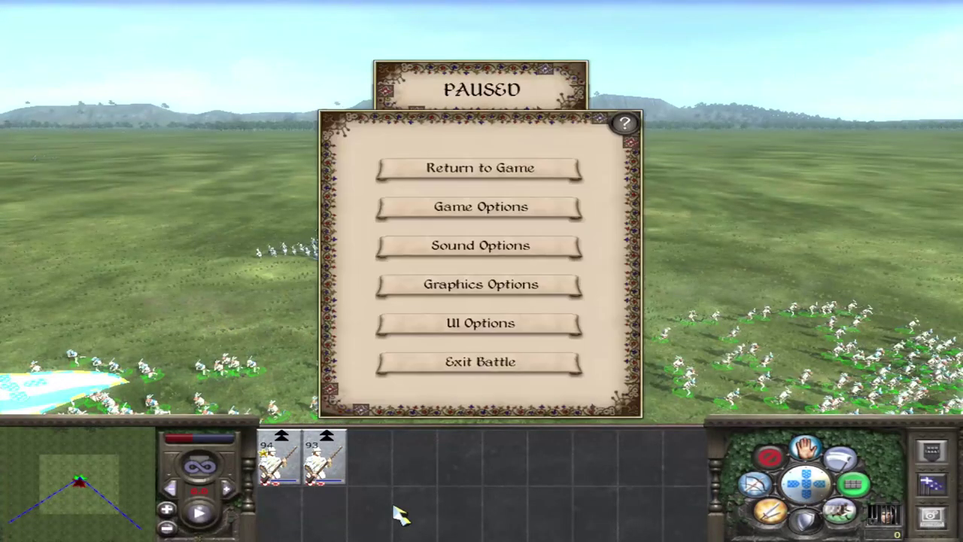
{"action": "left_click", "coordinate": [522, 369]}
{"action": "left_click", "coordinate": [456, 231]}
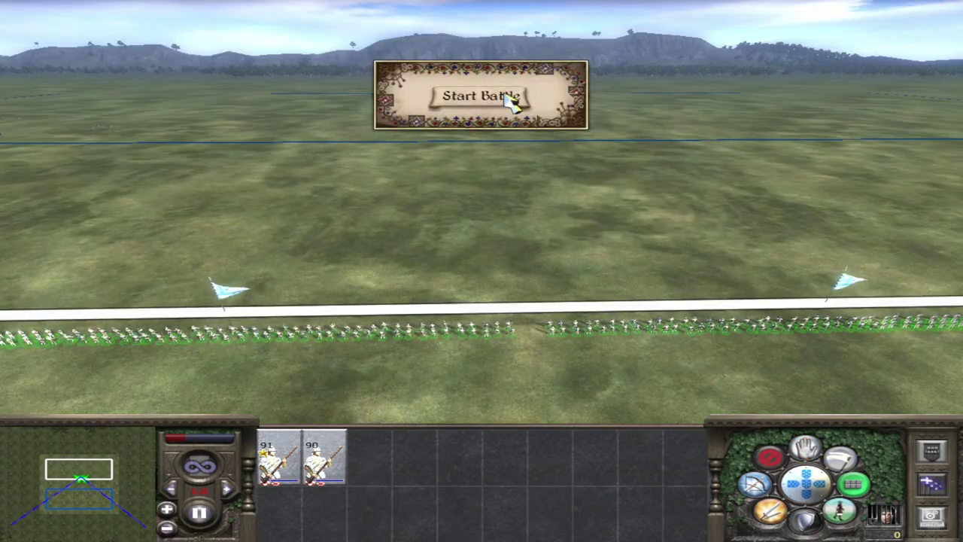
Start the two-versus-two Musketeers battle, run it at a faster speed and pause it.
{"action": "left_click", "coordinate": [511, 99]}
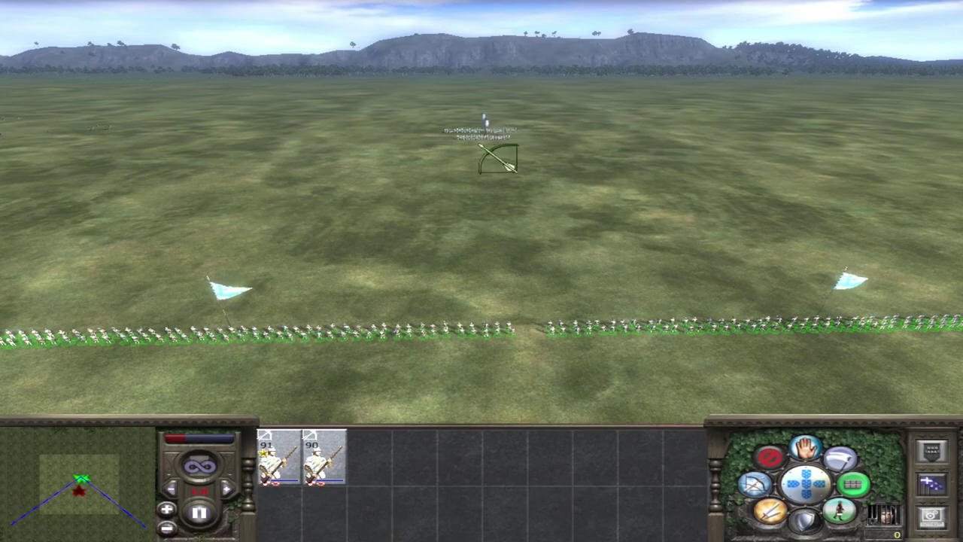
{"action": "left_click", "coordinate": [232, 497]}
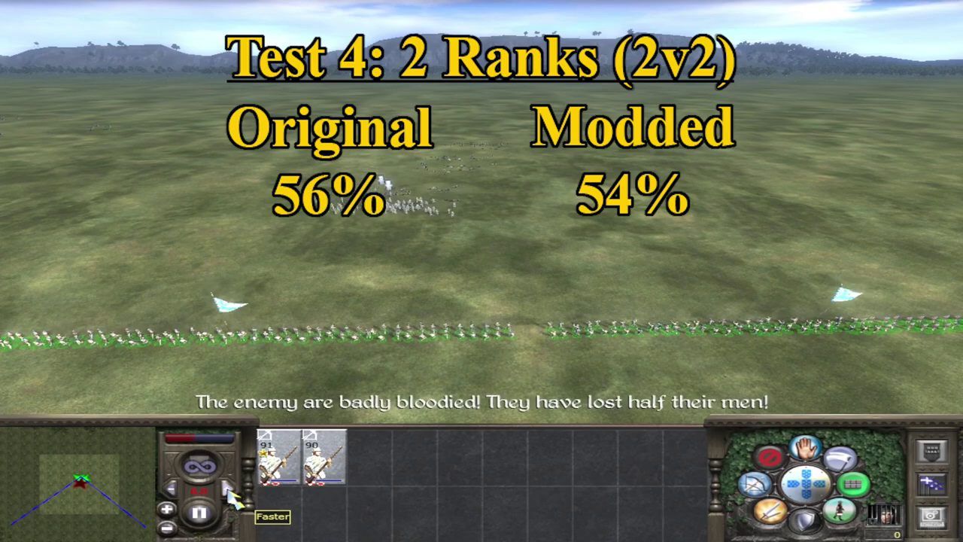
{"action": "key", "text": "p"}
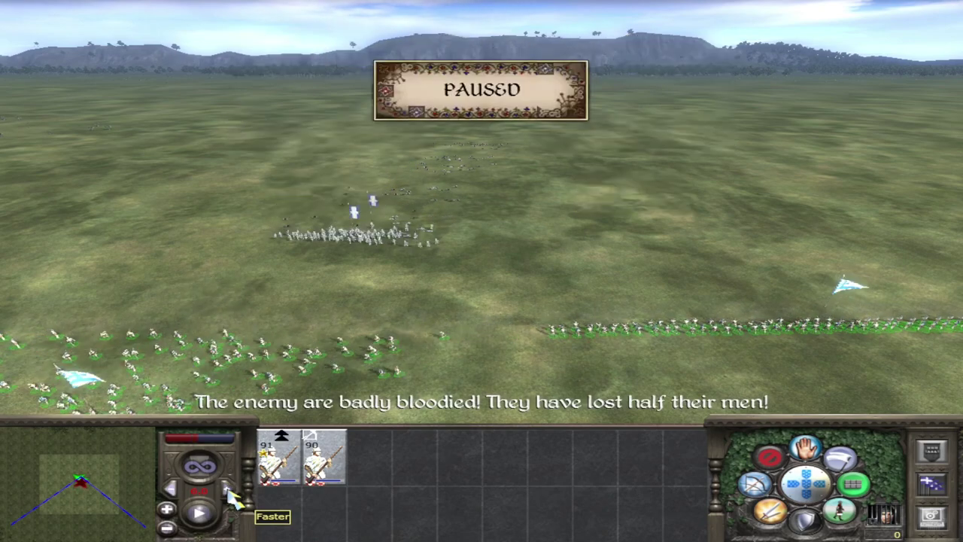
Exit the paused two-versus-two battle and choose to fight it again from the battle results.
{"action": "key", "text": "Escape"}
{"action": "left_click", "coordinate": [534, 366]}
{"action": "left_click", "coordinate": [455, 234]}
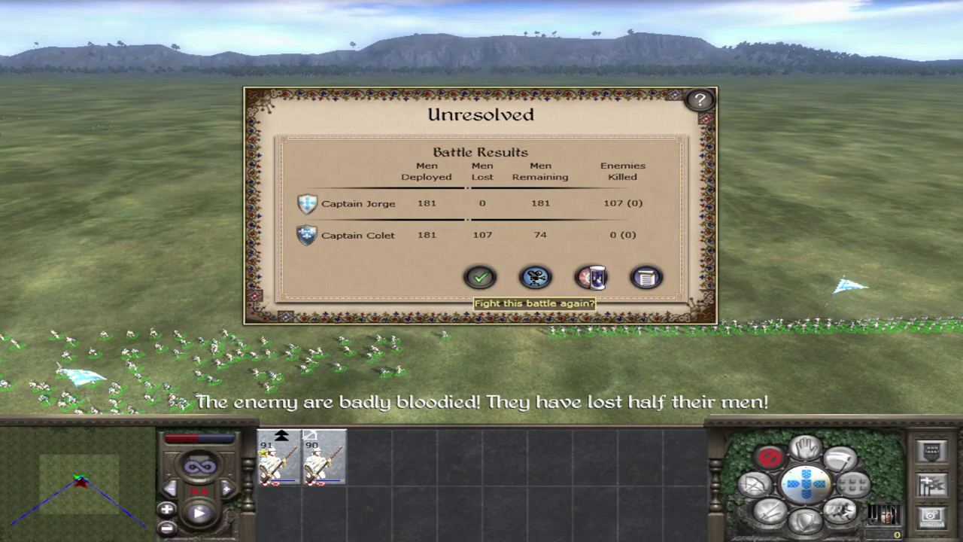
{"action": "left_click", "coordinate": [597, 279]}
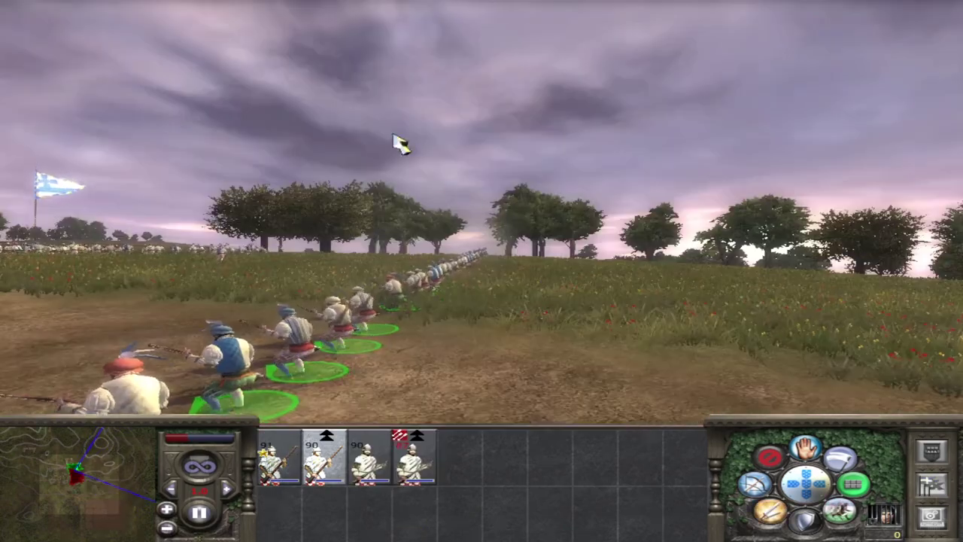
Examine how the musketeer units hold formation, reload and fire in the Portuguese battle and the Turkish Janissary Musketeers battle.
{"action": "mouse_move", "coordinate": [955, 148]}
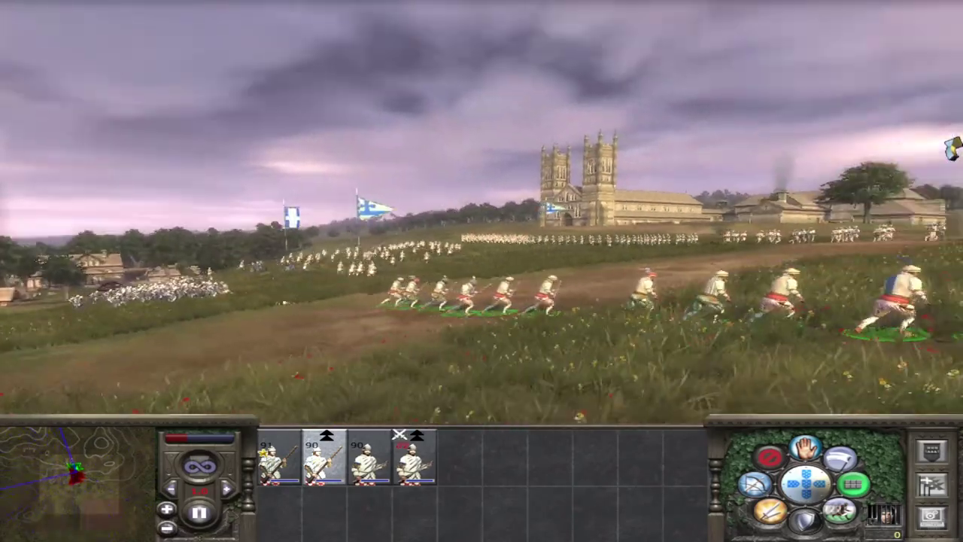
{"action": "scroll", "coordinate": [864, 223], "scroll_direction": "down", "scroll_amount": 5}
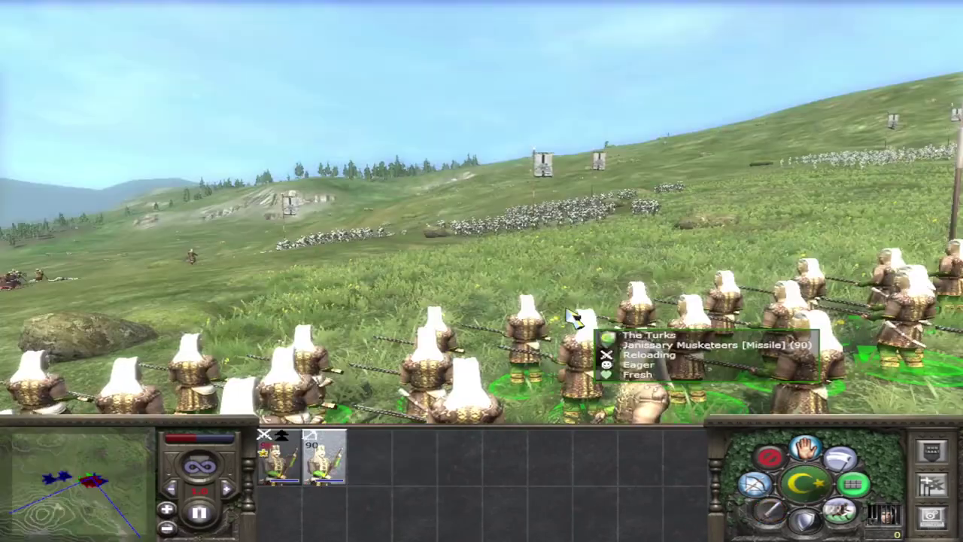
{"action": "scroll", "coordinate": [933, 325], "scroll_direction": "down", "scroll_amount": 2}
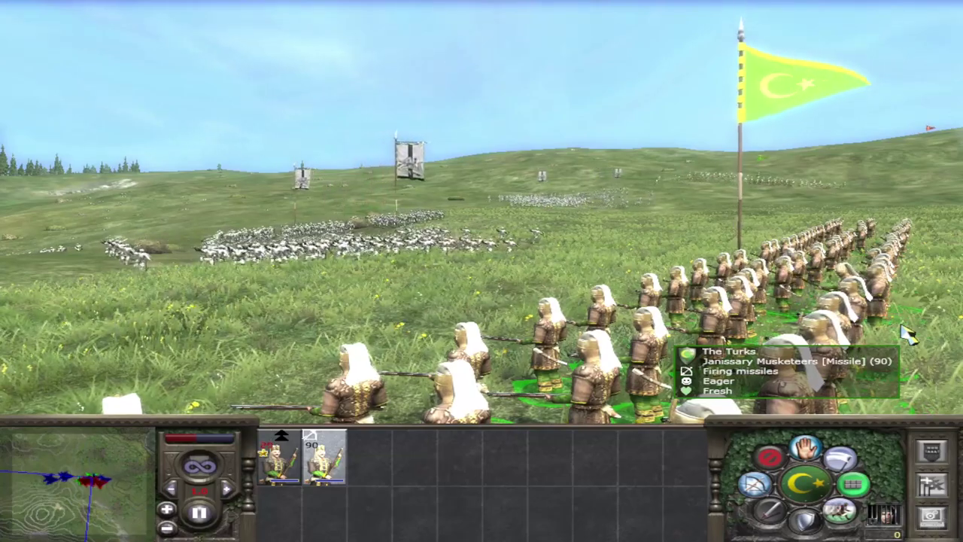
{"action": "key", "text": "a"}
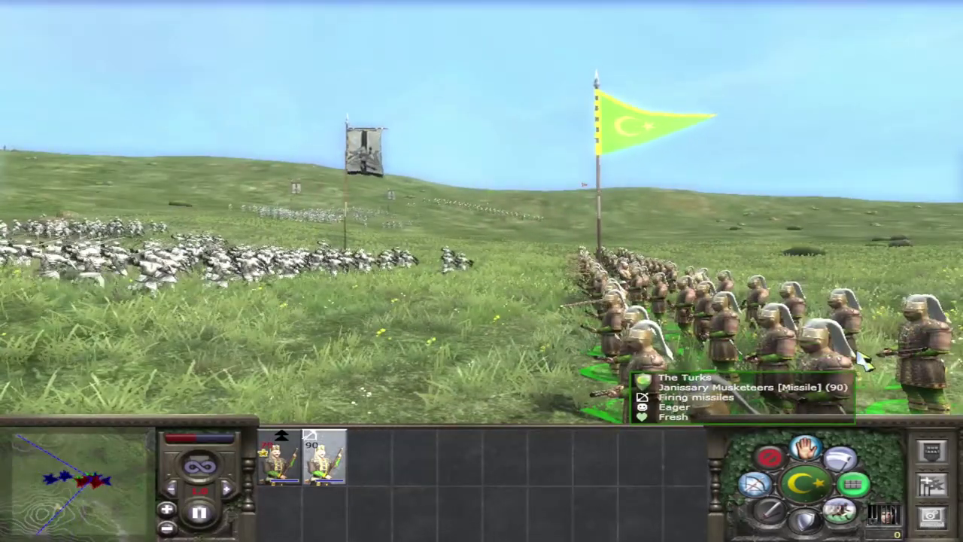
{"action": "key", "text": "d"}
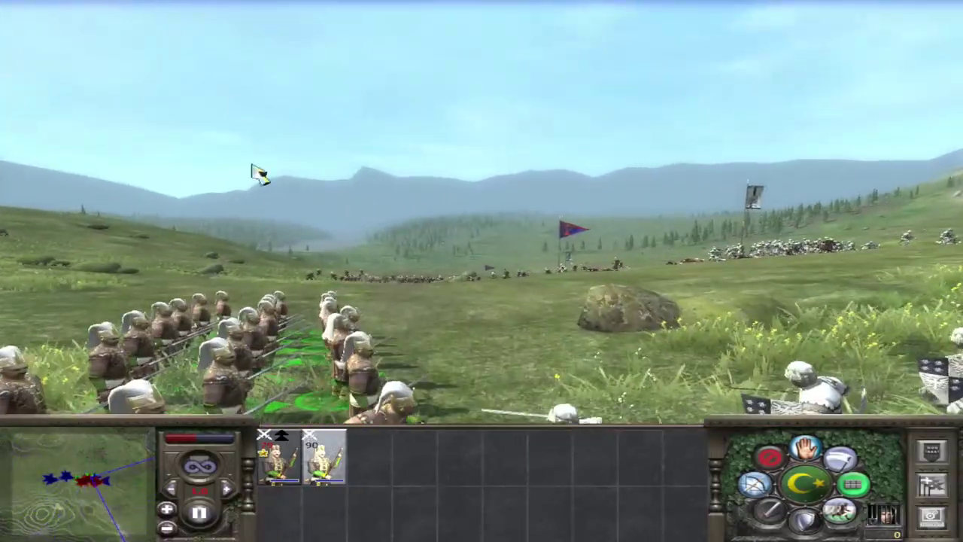
{"action": "key", "text": "w"}
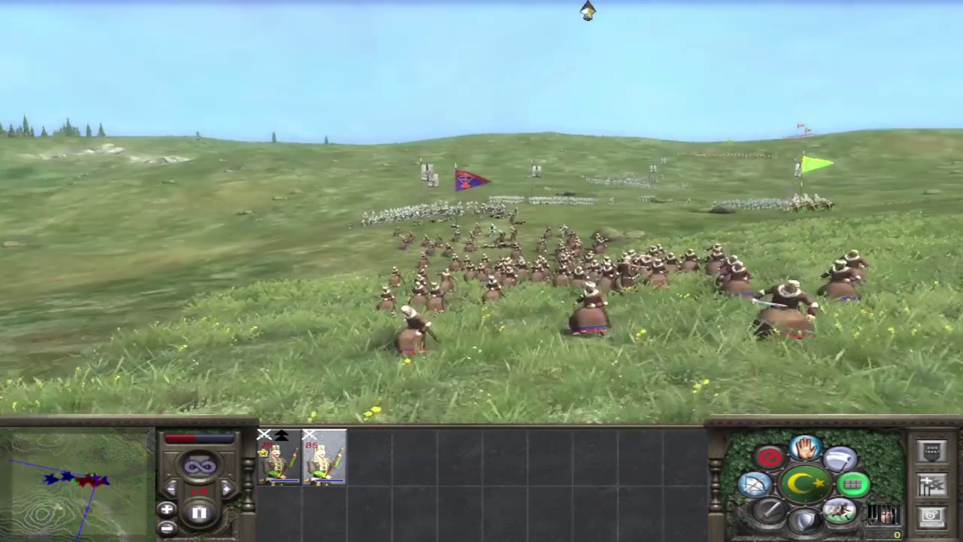
{"action": "mouse_move", "coordinate": [587, 10]}
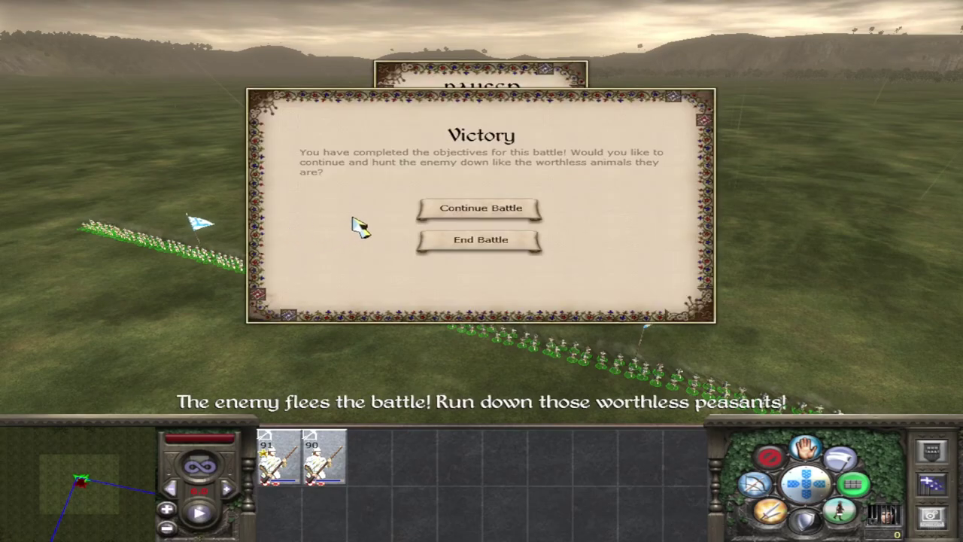
End the won two-unit Musketeers battle and choose to fight it again from the battle results.
{"action": "left_click", "coordinate": [481, 242]}
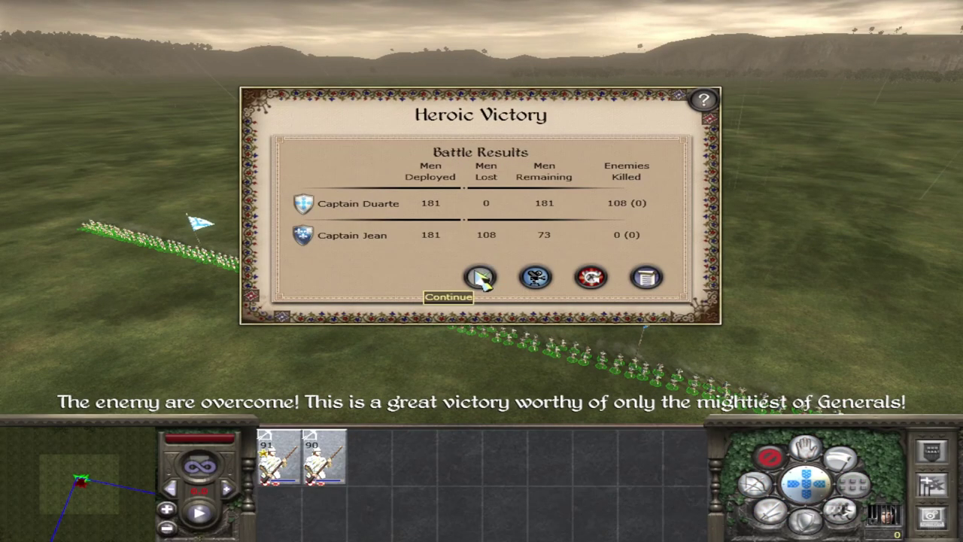
{"action": "left_click", "coordinate": [590, 277]}
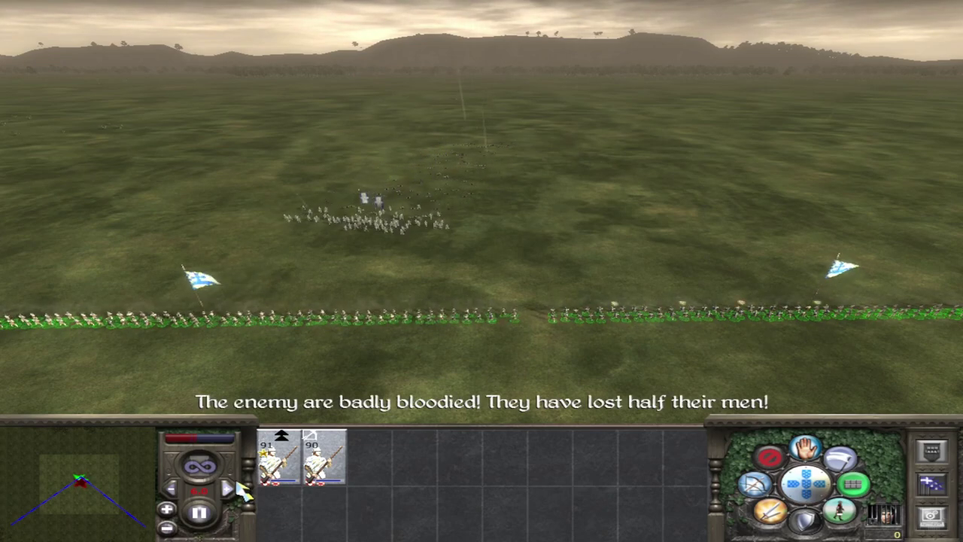
Pause the replayed Musketeers battle, exit it and confirm quitting.
{"action": "key", "text": "p"}
{"action": "key", "text": "Escape"}
{"action": "left_click", "coordinate": [445, 362]}
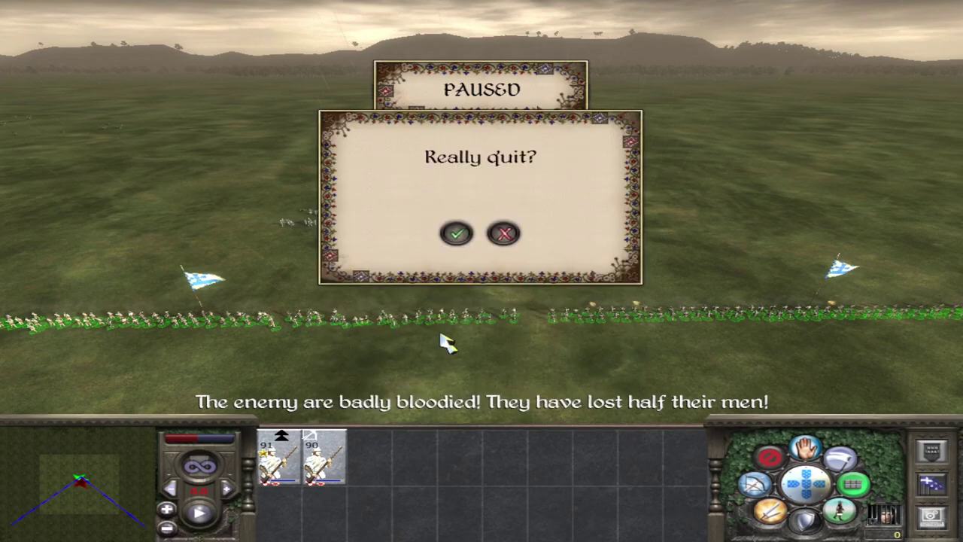
{"action": "left_click", "coordinate": [456, 233]}
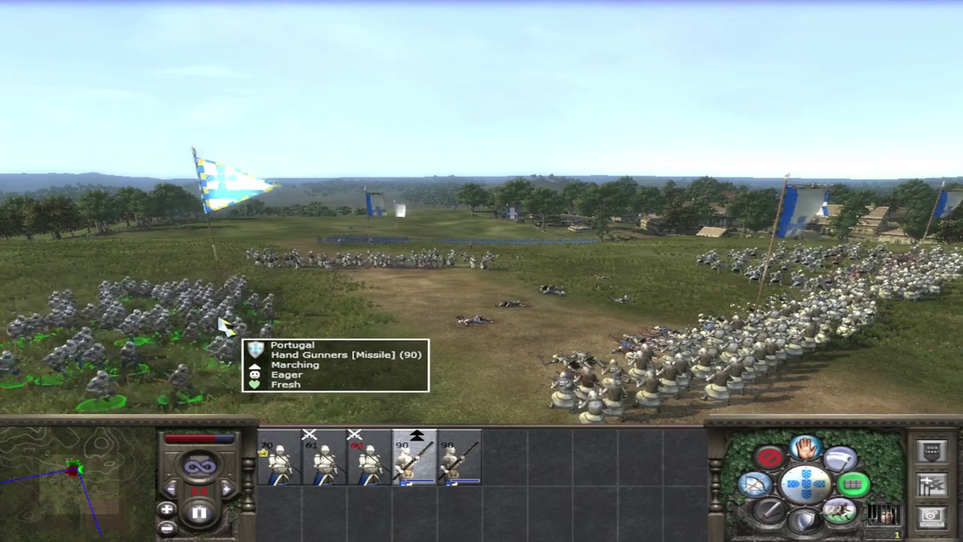
Order the selected Portuguese Hand Gunners to attack the French Dismounted Chivalric Knights.
{"action": "key", "text": "e"}
{"action": "right_click", "coordinate": [668, 264]}
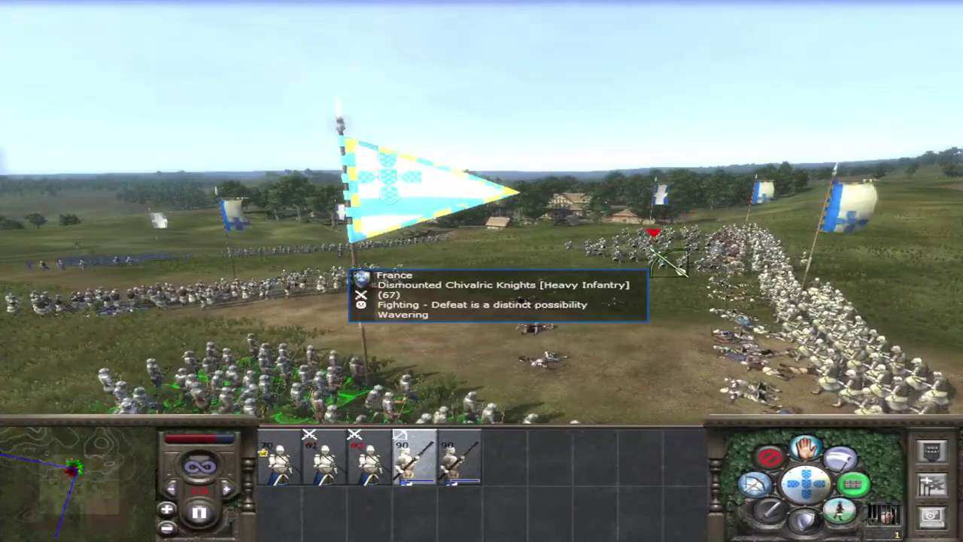
{"action": "key", "text": "s"}
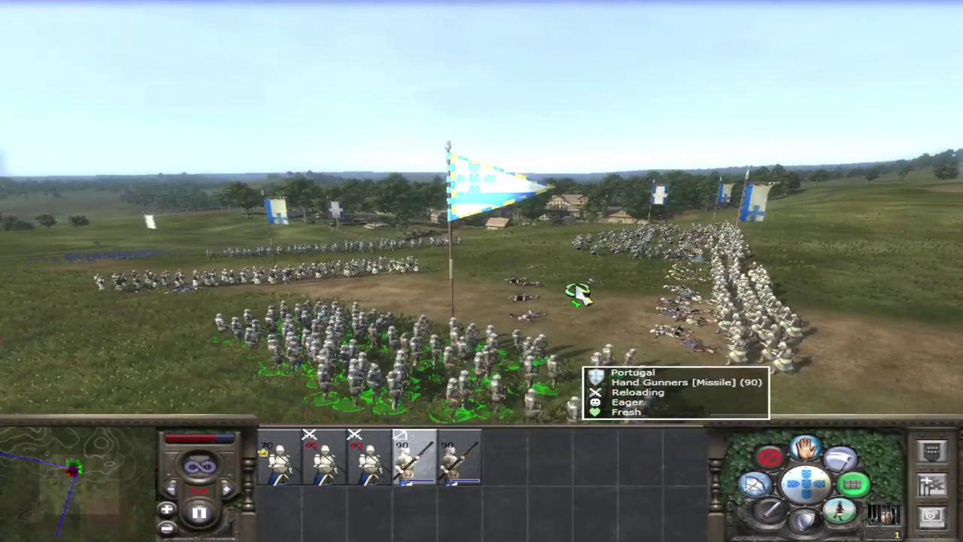
{"action": "key", "text": "s"}
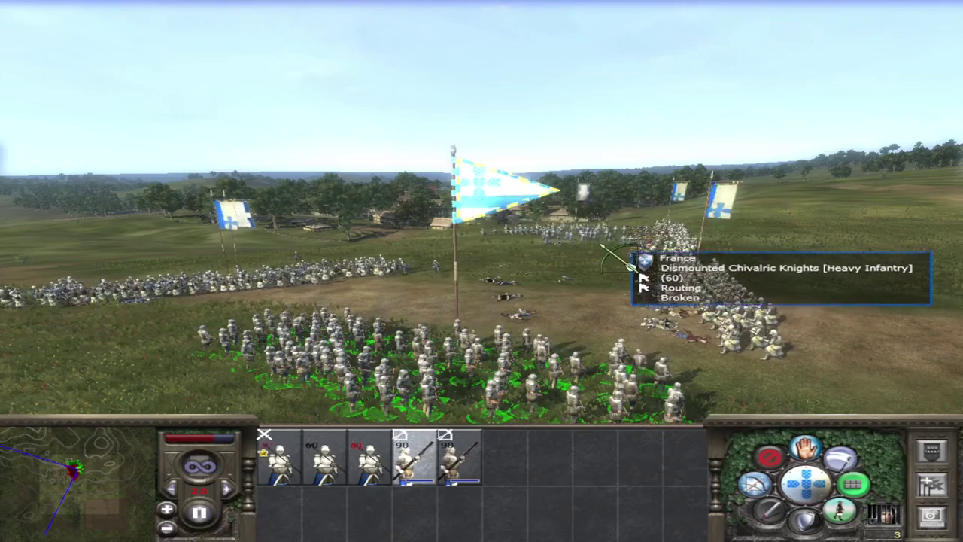
Examine the Hand Gunners' formation and firing behaviour beside the melee from close up and from a distance.
{"action": "scroll", "coordinate": [284, 392], "scroll_direction": "up", "scroll_amount": 4}
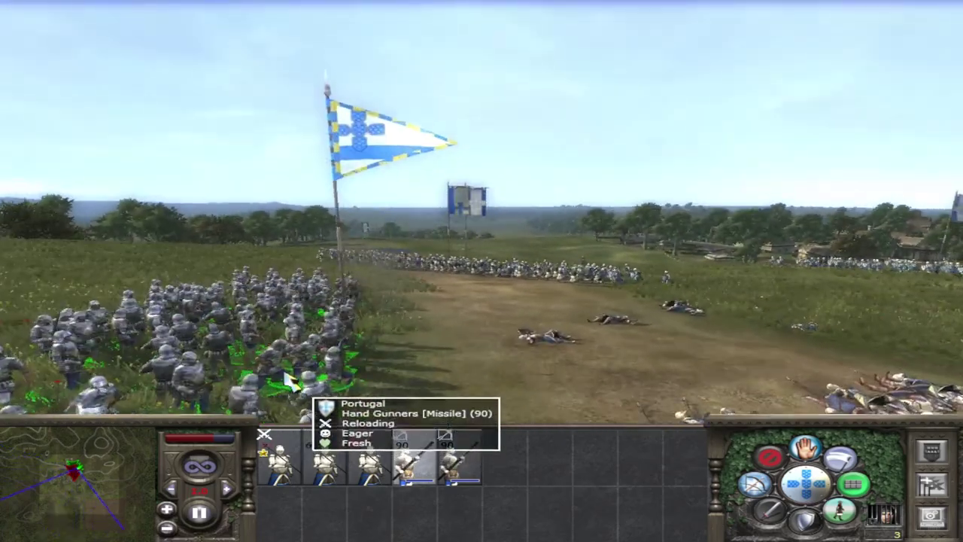
{"action": "scroll", "coordinate": [344, 204], "scroll_direction": "up", "scroll_amount": 4}
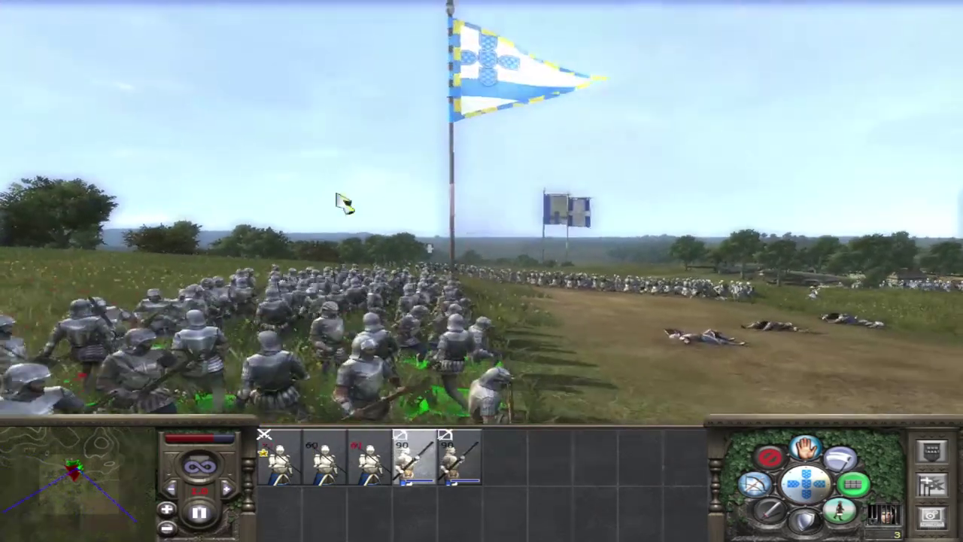
{"action": "scroll", "coordinate": [931, 159], "scroll_direction": "down", "scroll_amount": 3}
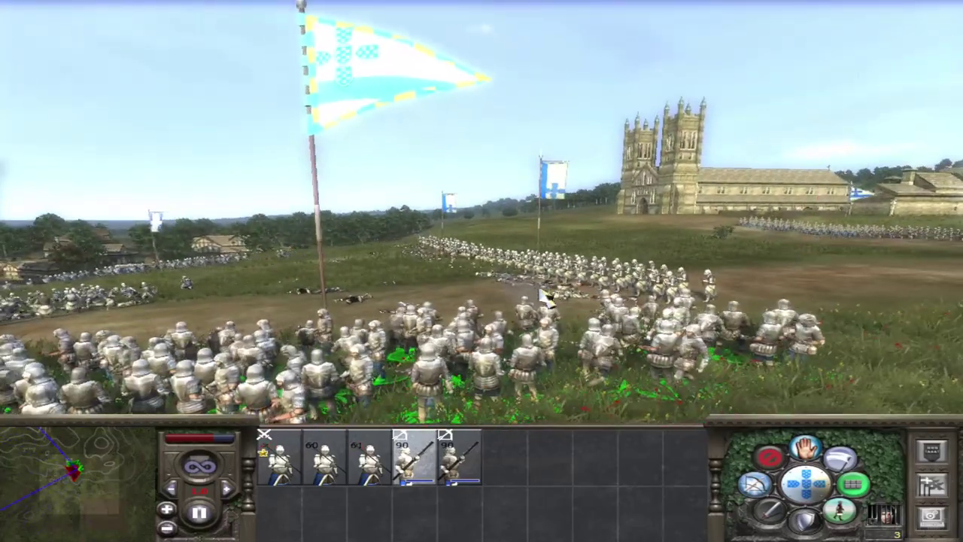
{"action": "scroll", "coordinate": [387, 274], "scroll_direction": "up", "scroll_amount": 4}
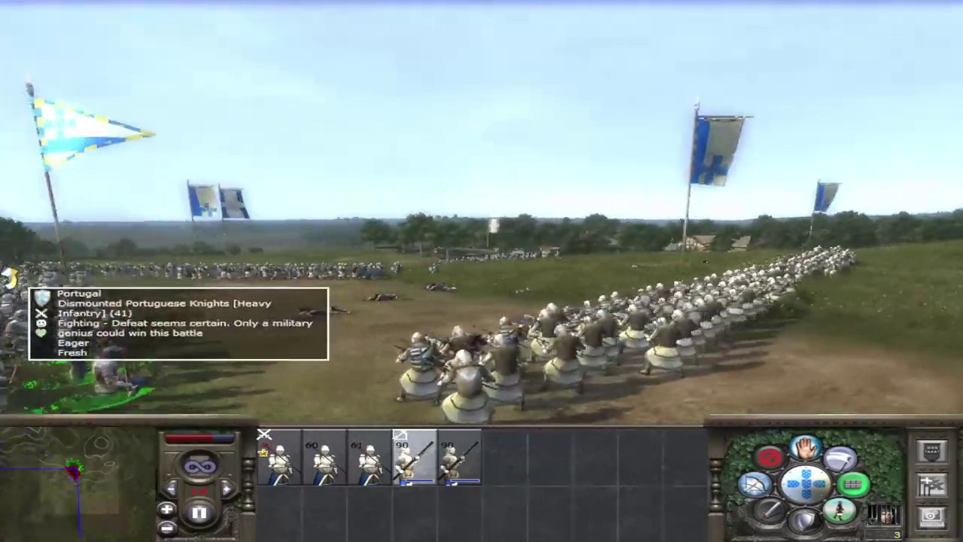
{"action": "scroll", "coordinate": [31, 105], "scroll_direction": "down", "scroll_amount": 4}
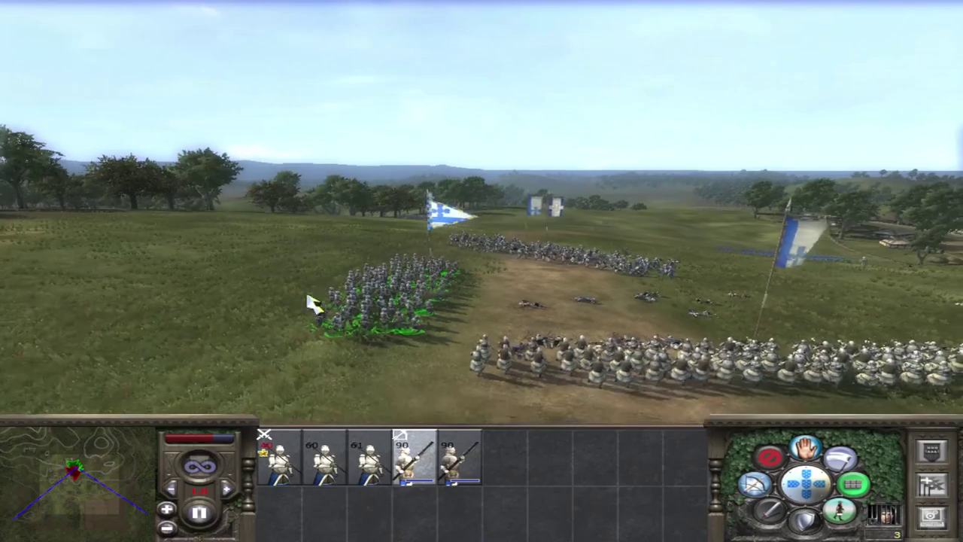
{"action": "scroll", "coordinate": [423, 324], "scroll_direction": "down", "scroll_amount": 4}
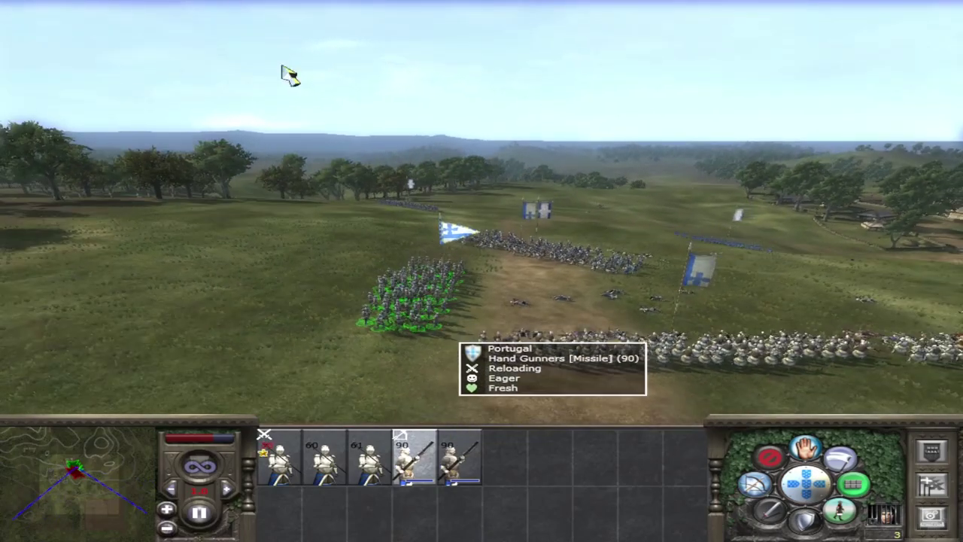
{"action": "scroll", "coordinate": [421, 256], "scroll_direction": "up", "scroll_amount": 1}
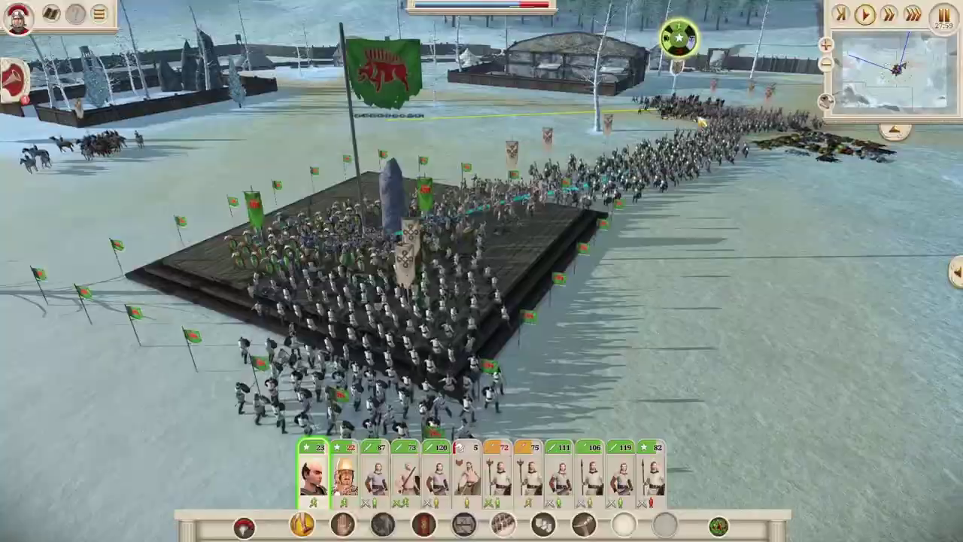
{"action": "scroll", "coordinate": [702, 123], "scroll_direction": "up", "scroll_amount": 3}
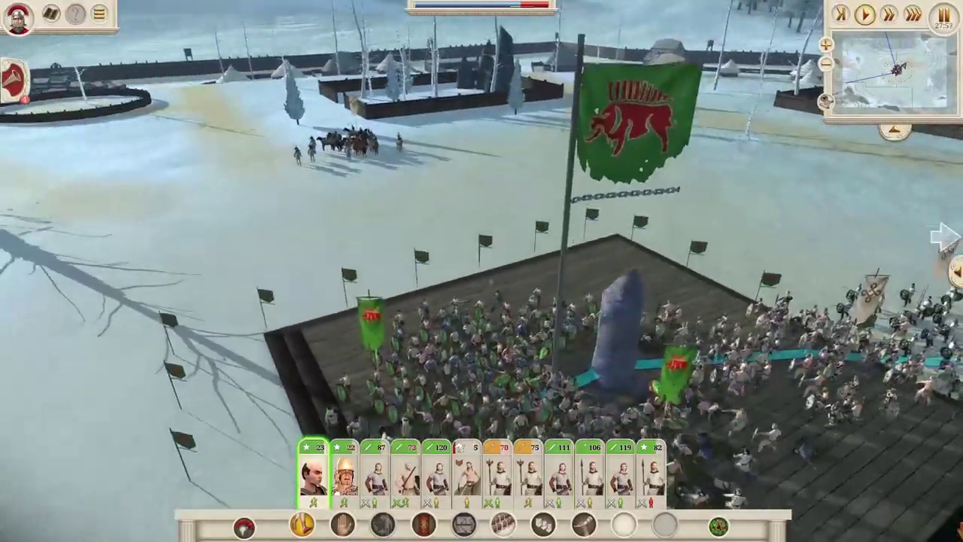
{"action": "scroll", "coordinate": [720, 340], "scroll_direction": "down", "scroll_amount": 3}
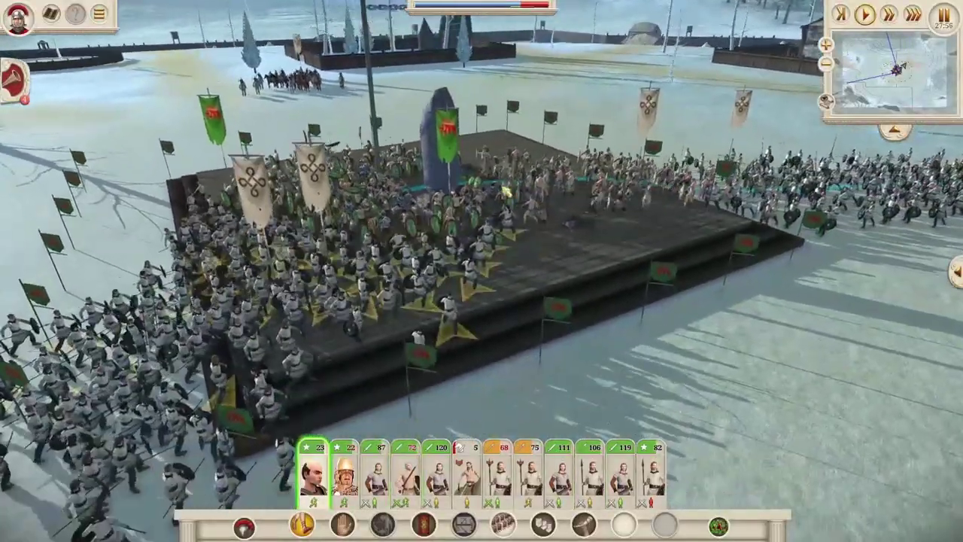
{"action": "scroll", "coordinate": [505, 193], "scroll_direction": "up", "scroll_amount": 3}
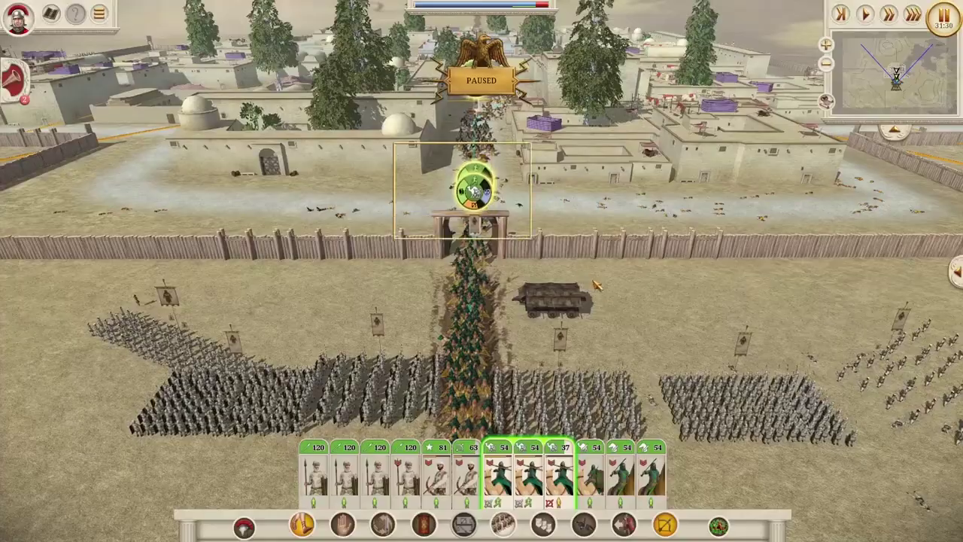
{"action": "scroll", "coordinate": [596, 286], "scroll_direction": "down", "scroll_amount": 5}
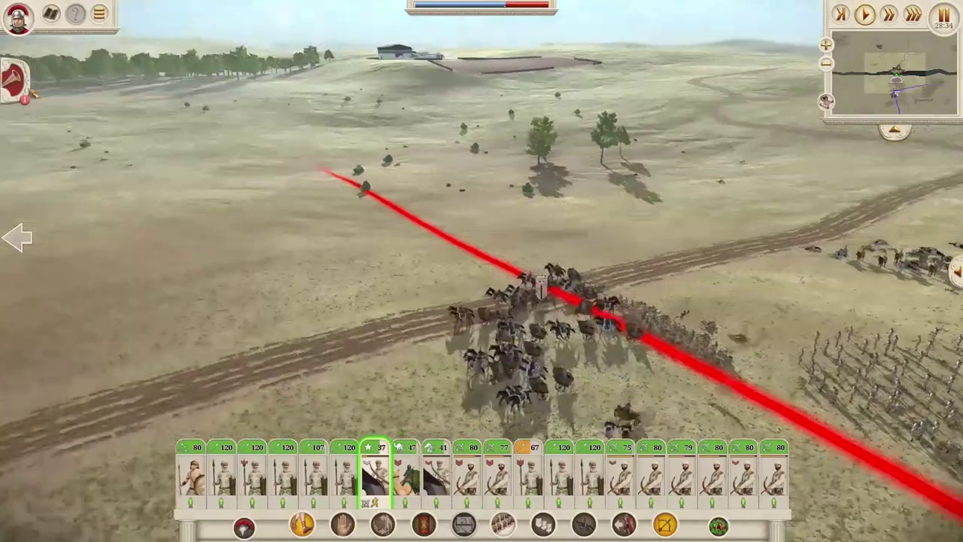
{"action": "scroll", "coordinate": [576, 314], "scroll_direction": "up", "scroll_amount": 5}
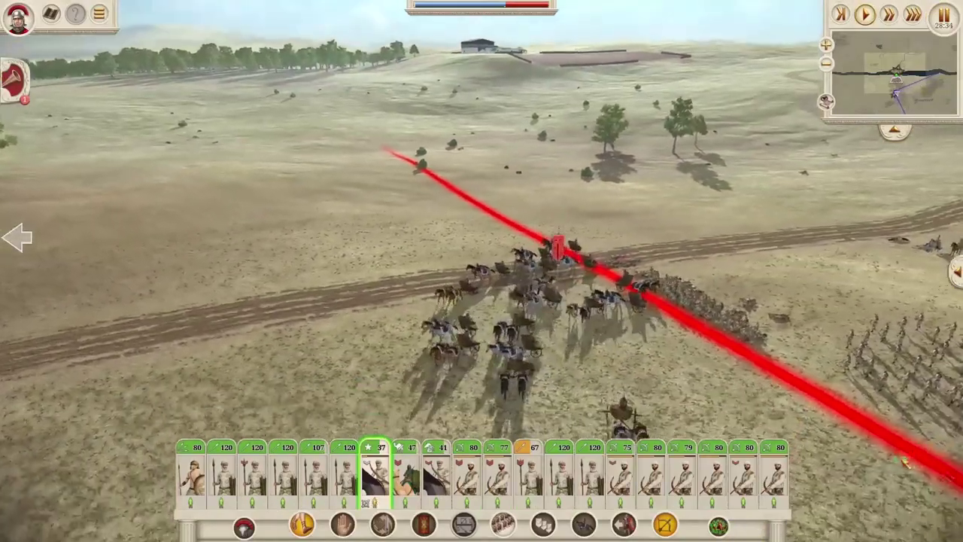